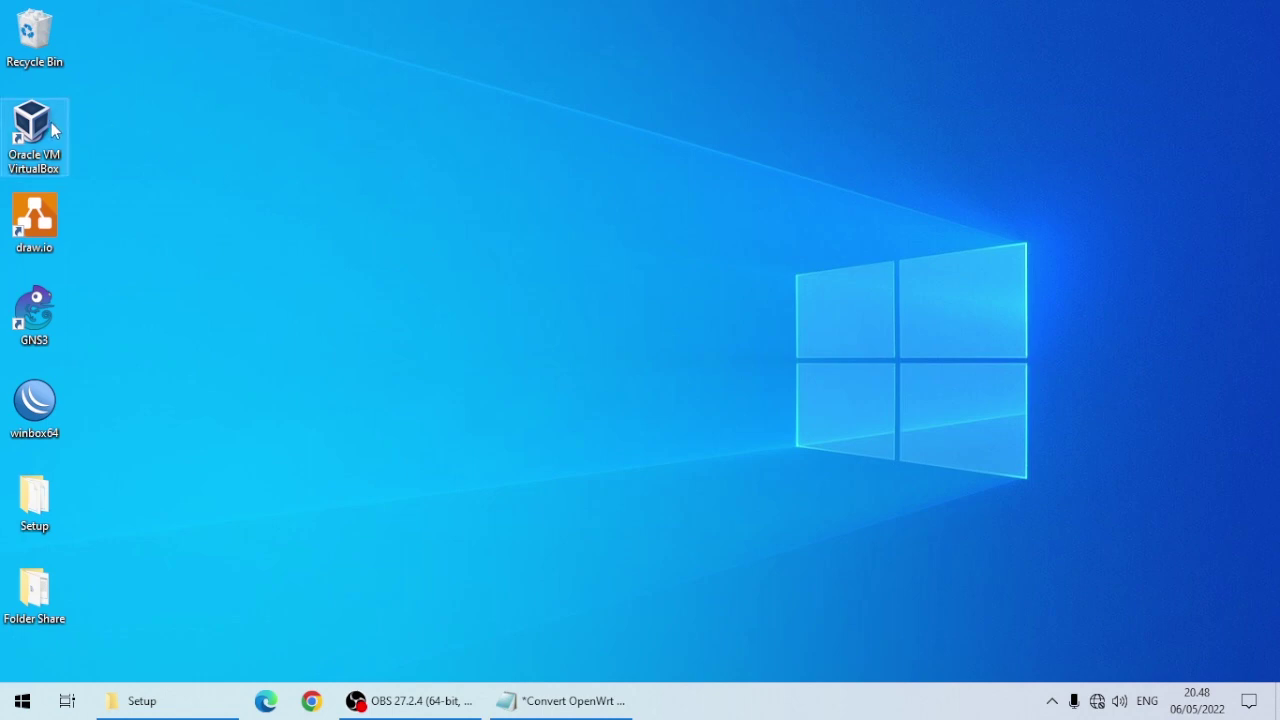
Open Oracle VM VirtualBox, start the MikroTik-RouterOS-6.40.1 virtual machine and minimise the manager window.
double_click(51, 122)
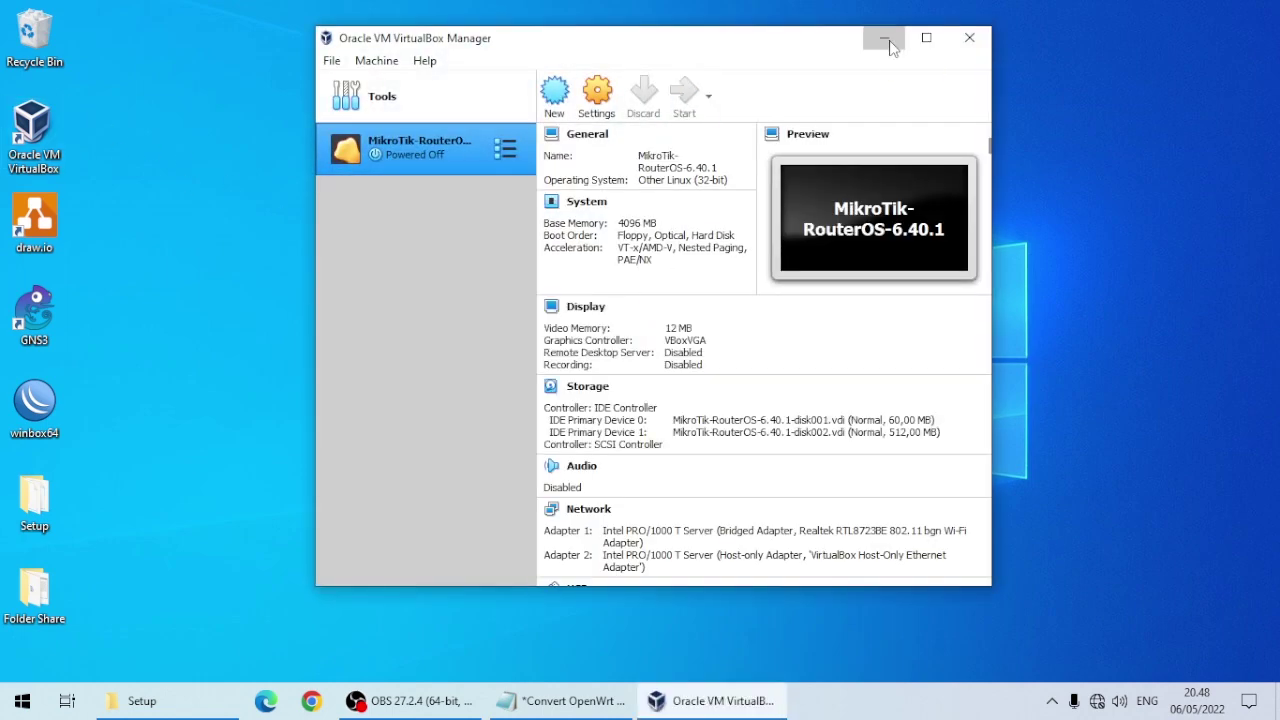
left_click(884, 38)
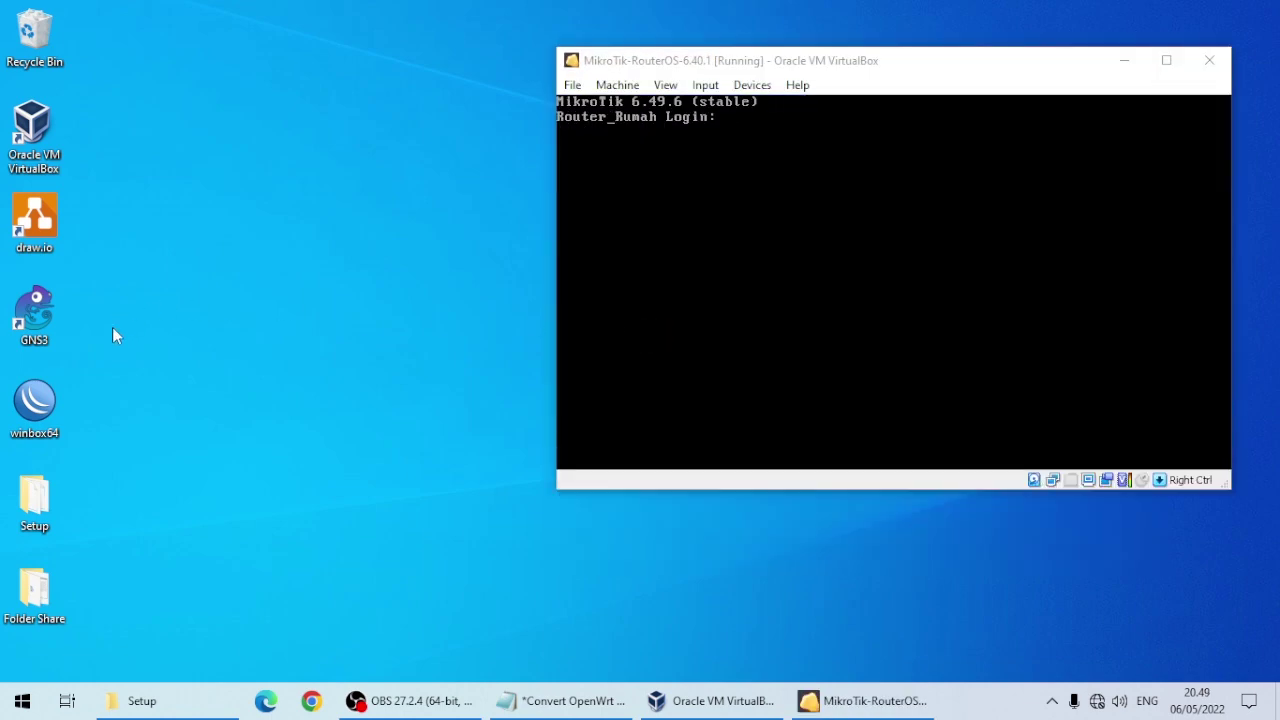
Connect WinBox to the Router_Rumah neighbor with MAC address 08:00:27:9D:67:B4, and minimise the WinBox and virtual machine windows.
double_click(50, 400)
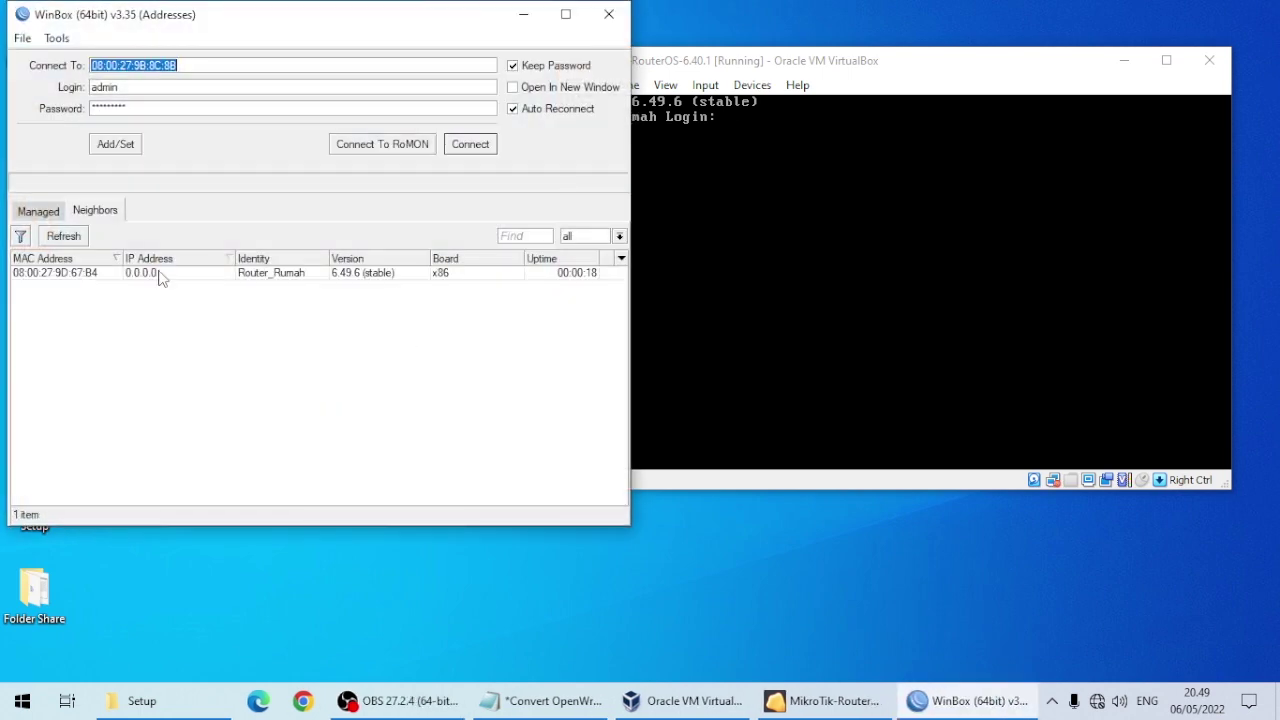
left_click(57, 273)
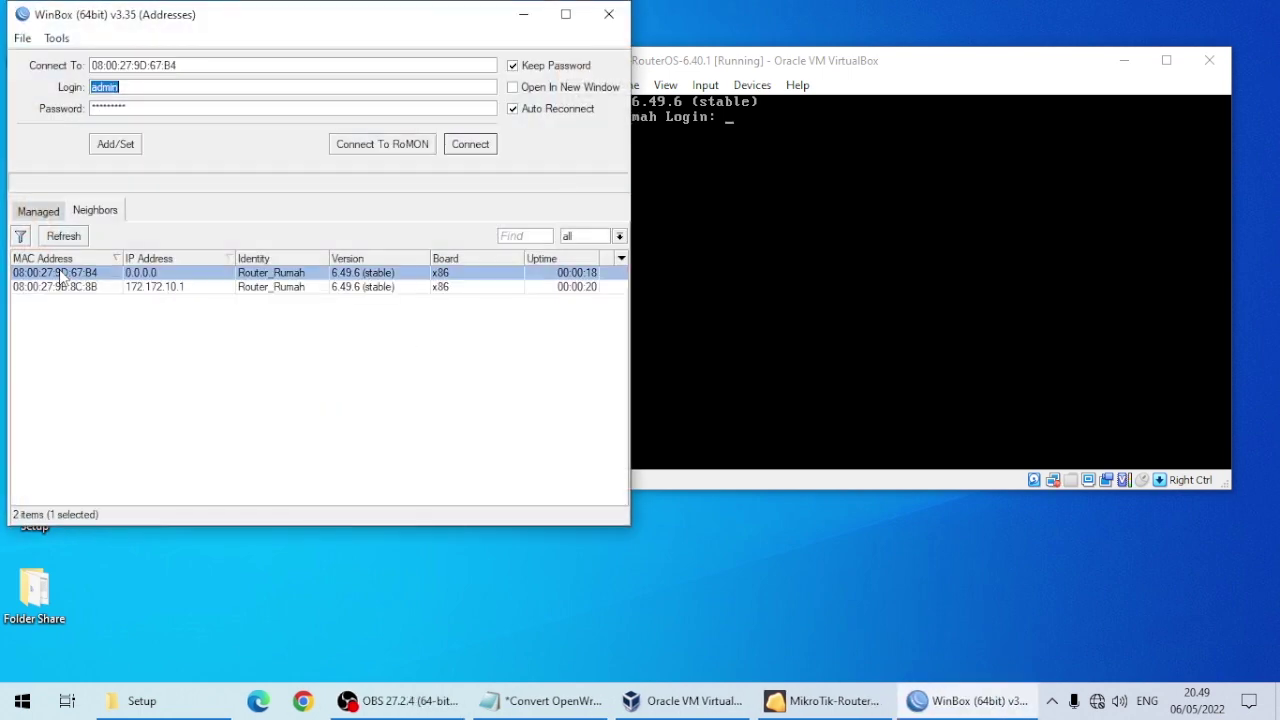
left_click(486, 146)
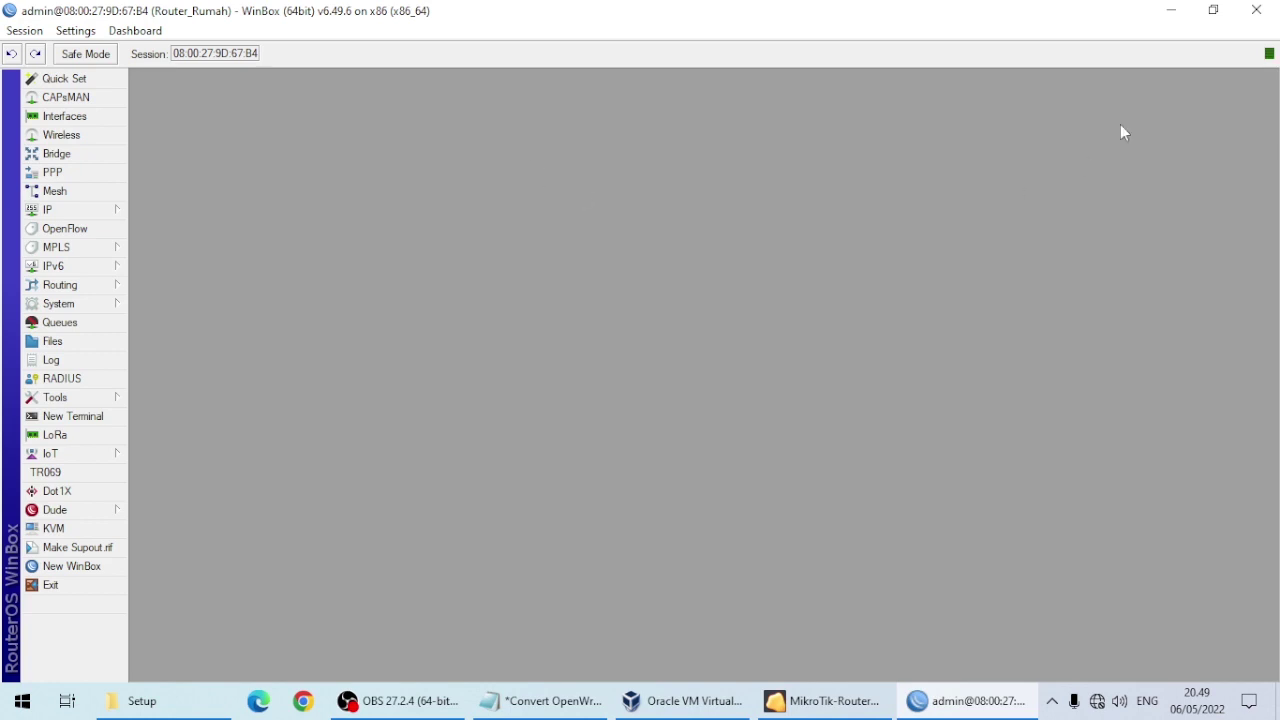
left_click(1171, 10)
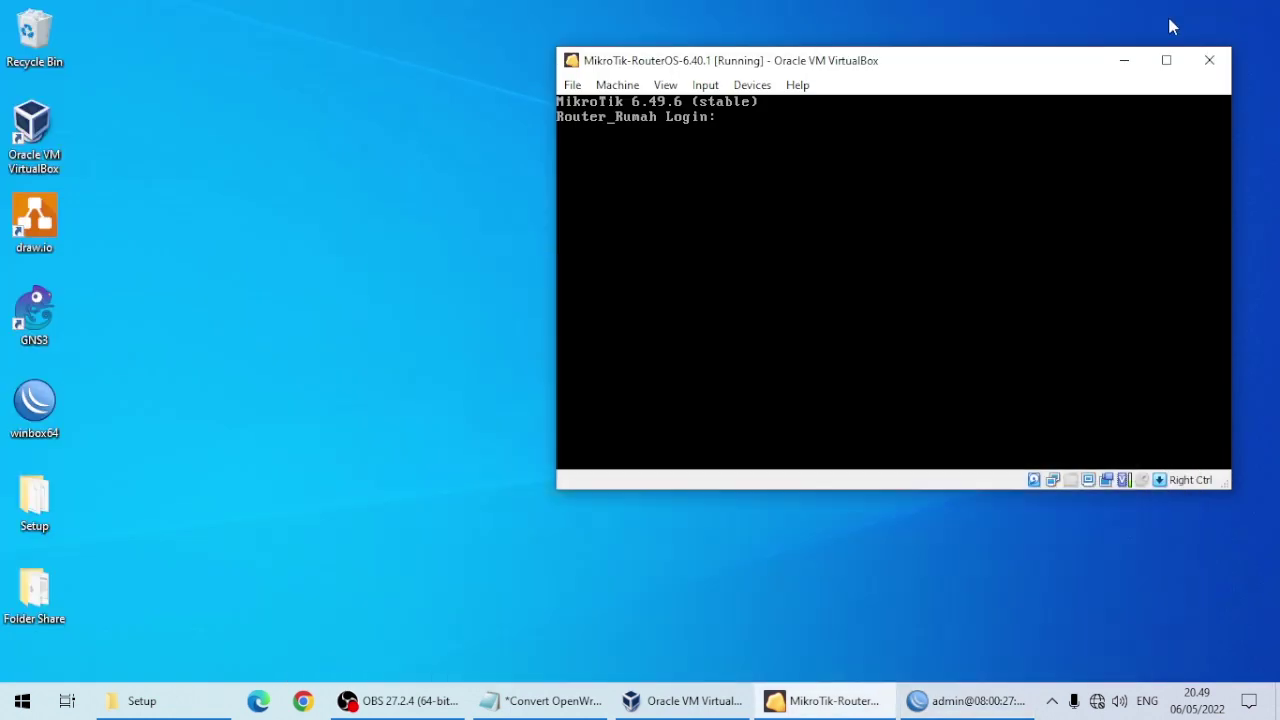
left_click(1124, 60)
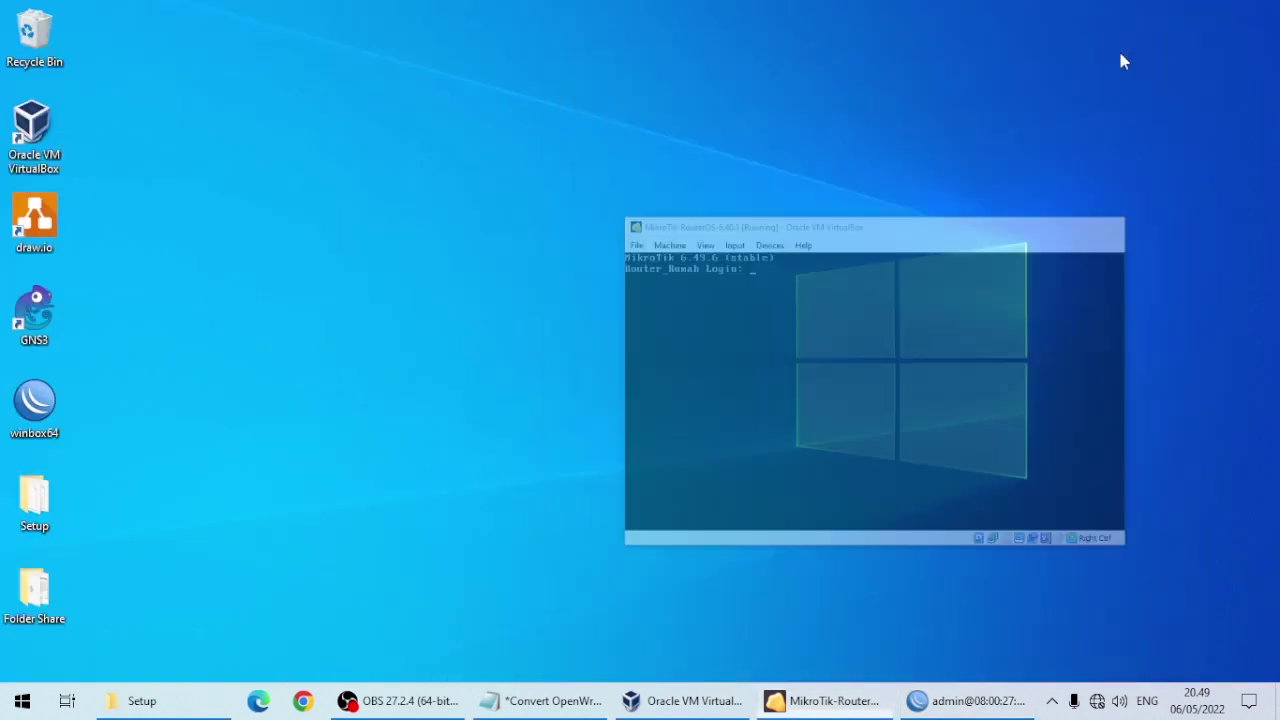
Search the web in Microsoft Edge for helmiwrt and open the HelmiWrt OS blog page on helmiau.com.
left_click(258, 700)
type("helmi")
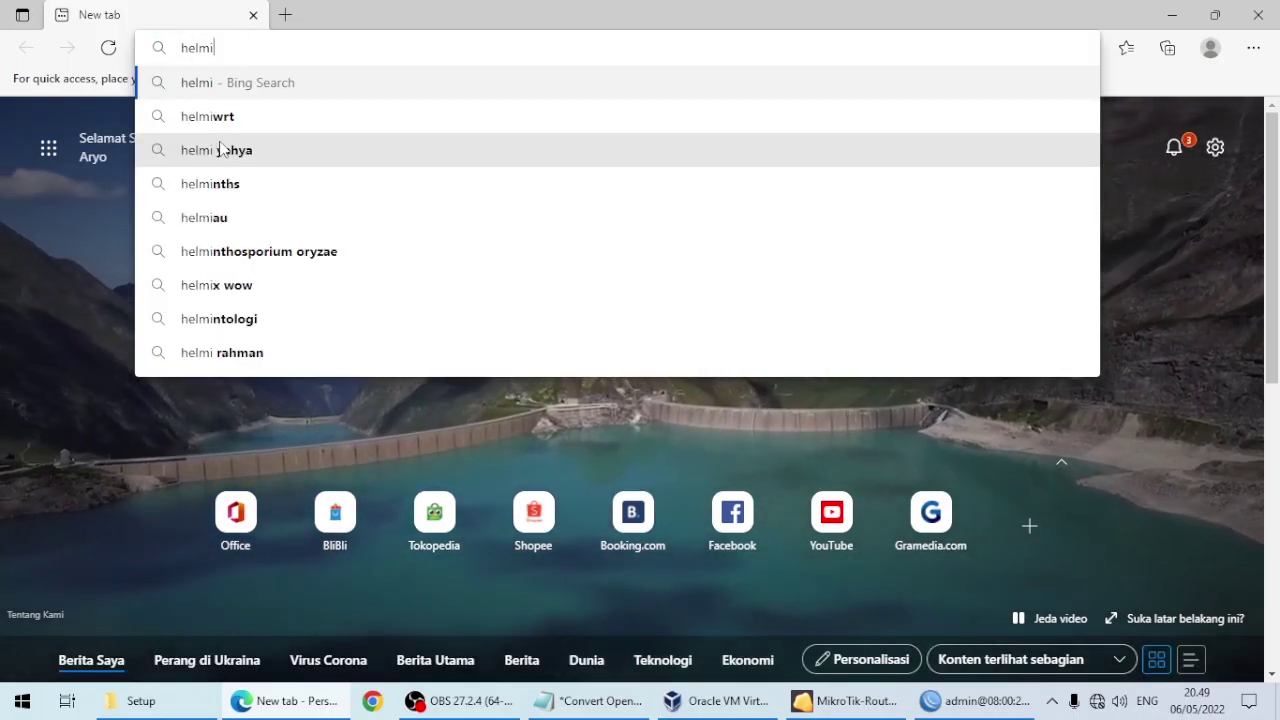
type("wr")
key("Return")
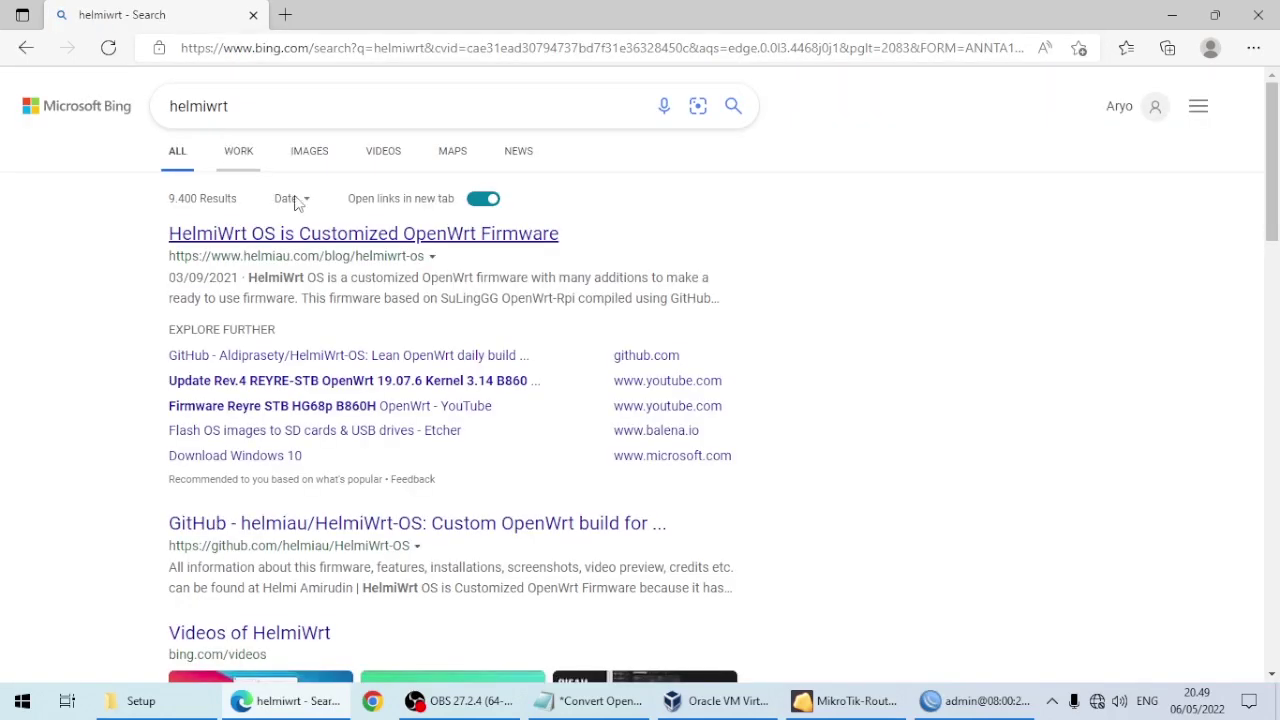
left_click(338, 234)
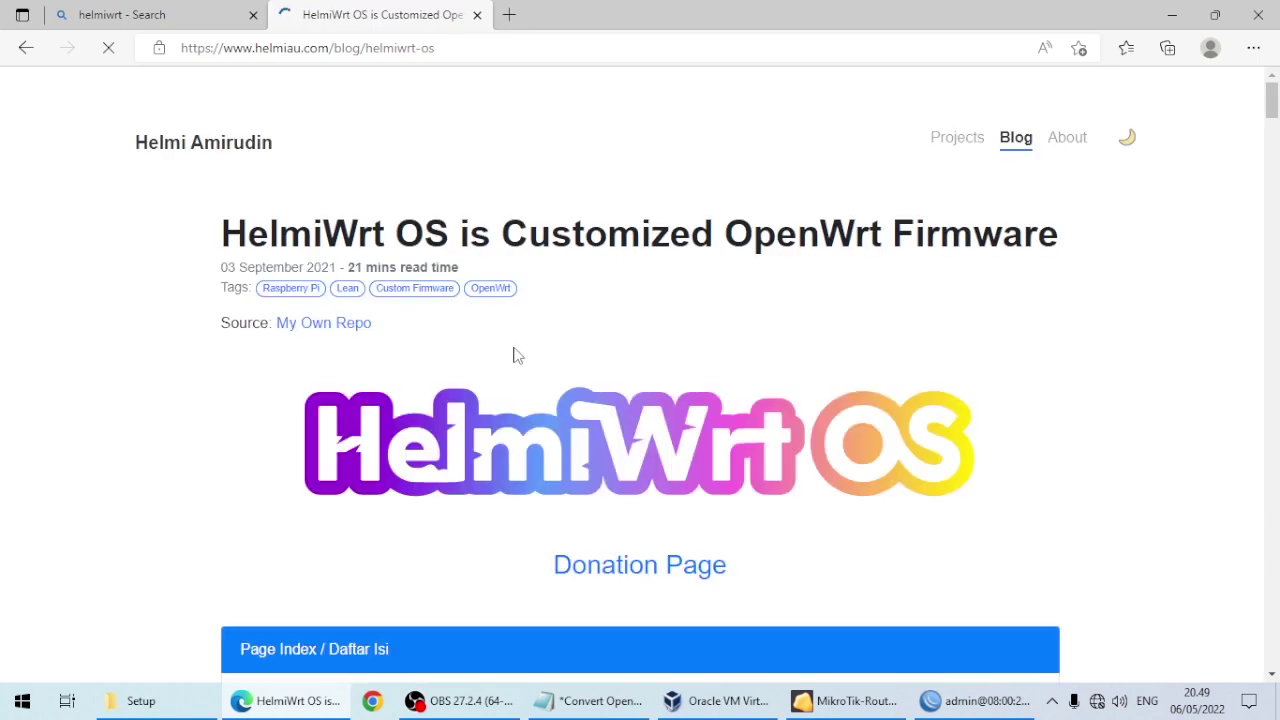
Download the squashfs Legacy firmware for x86-generic (32bit) from the supported devices section, completing the robot check on the link page.
scroll(686, 355, "down", 5)
scroll(686, 355, "down", 5)
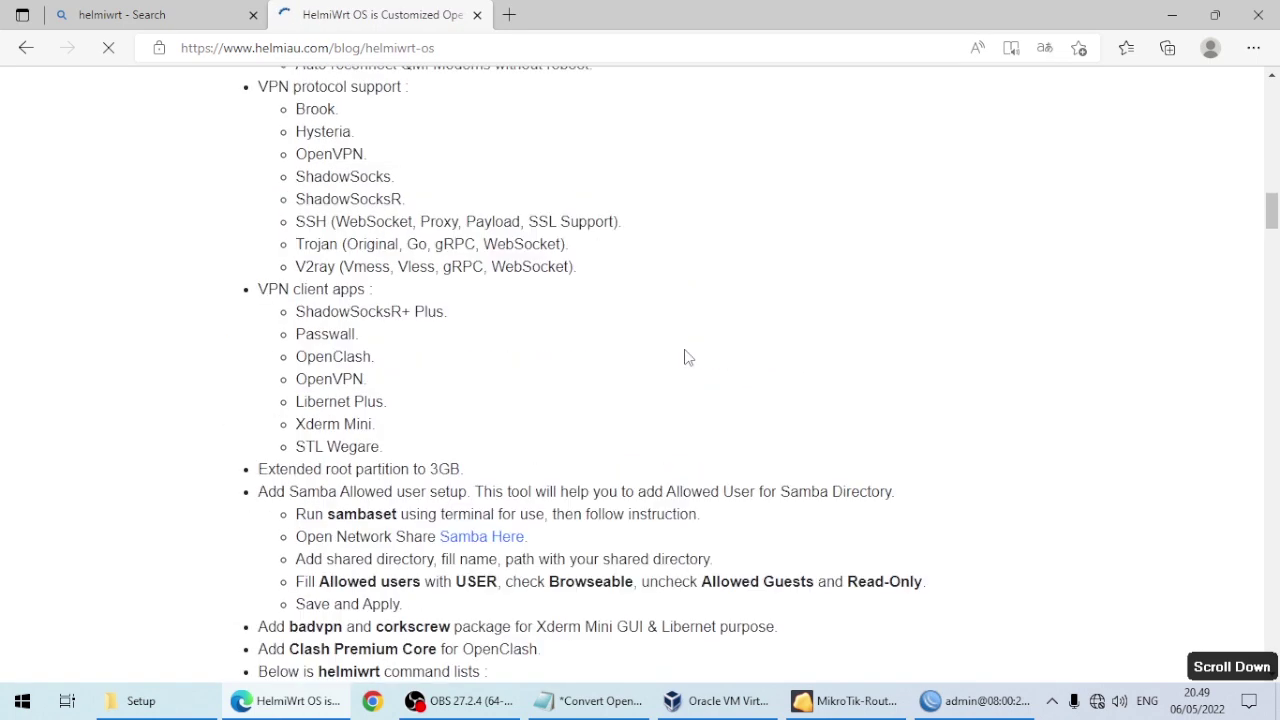
scroll(687, 357, "down", 5)
scroll(686, 356, "down", 10)
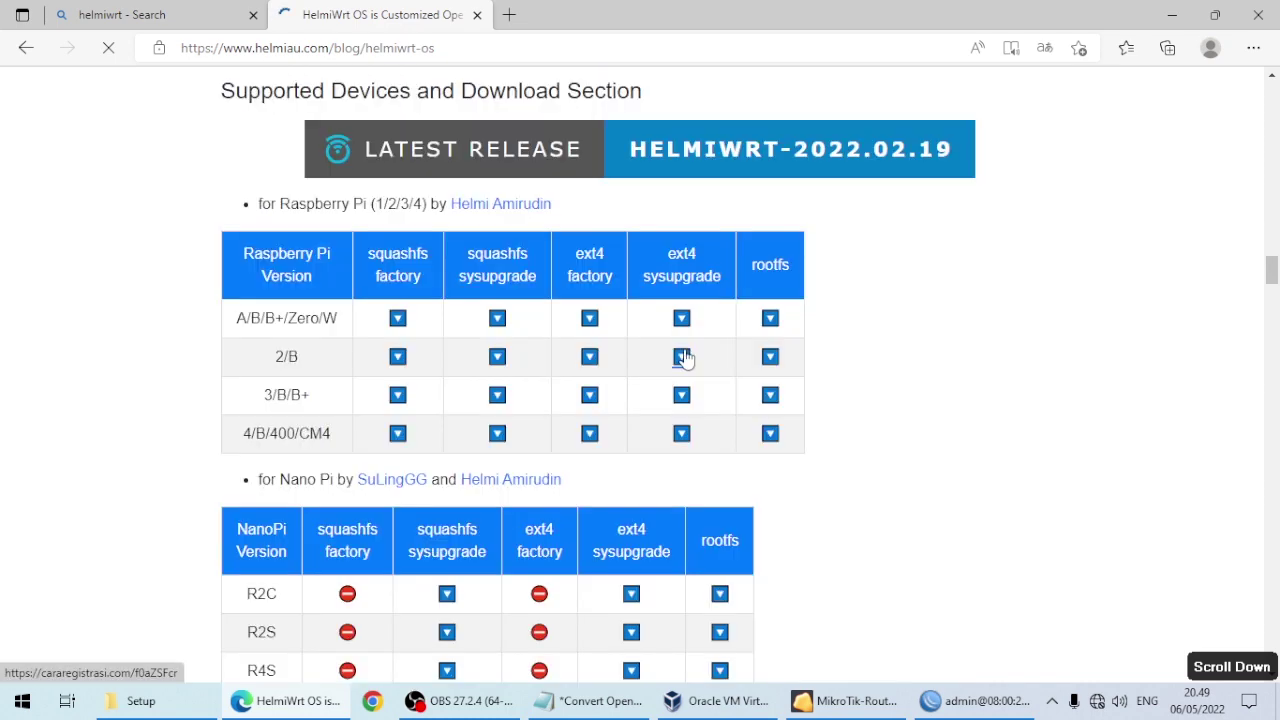
scroll(686, 357, "down", 3)
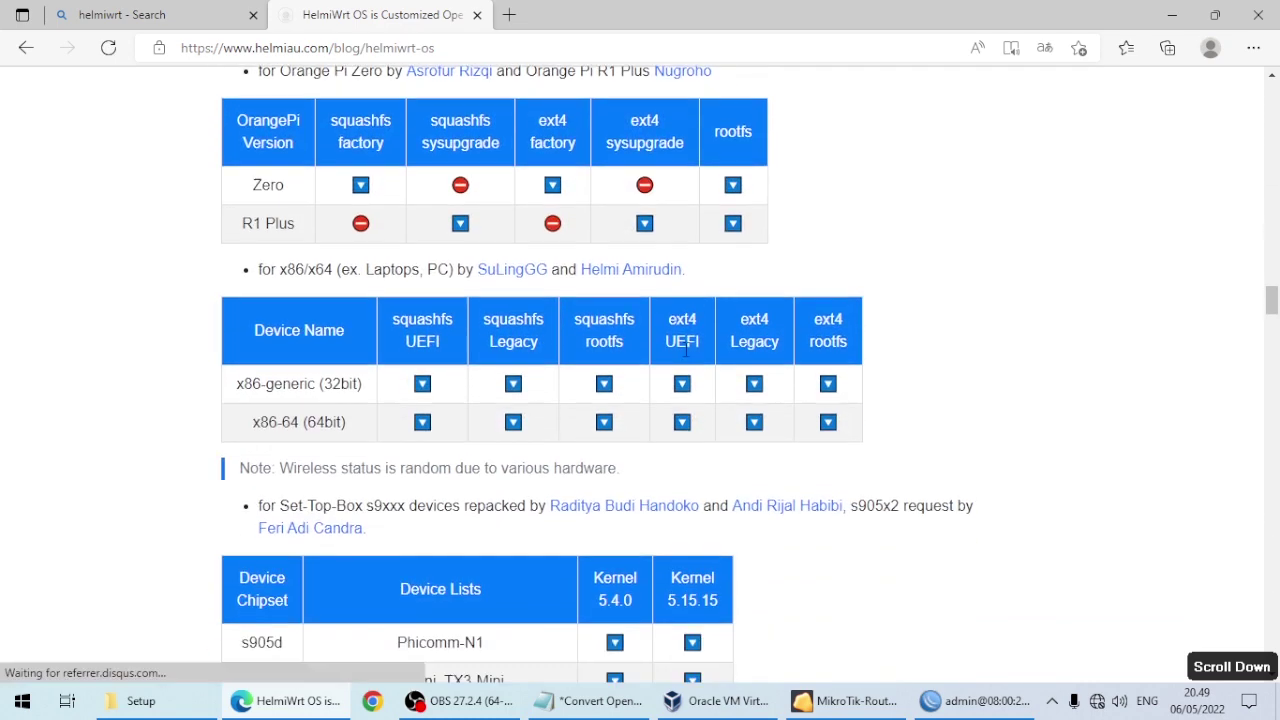
left_click(755, 386)
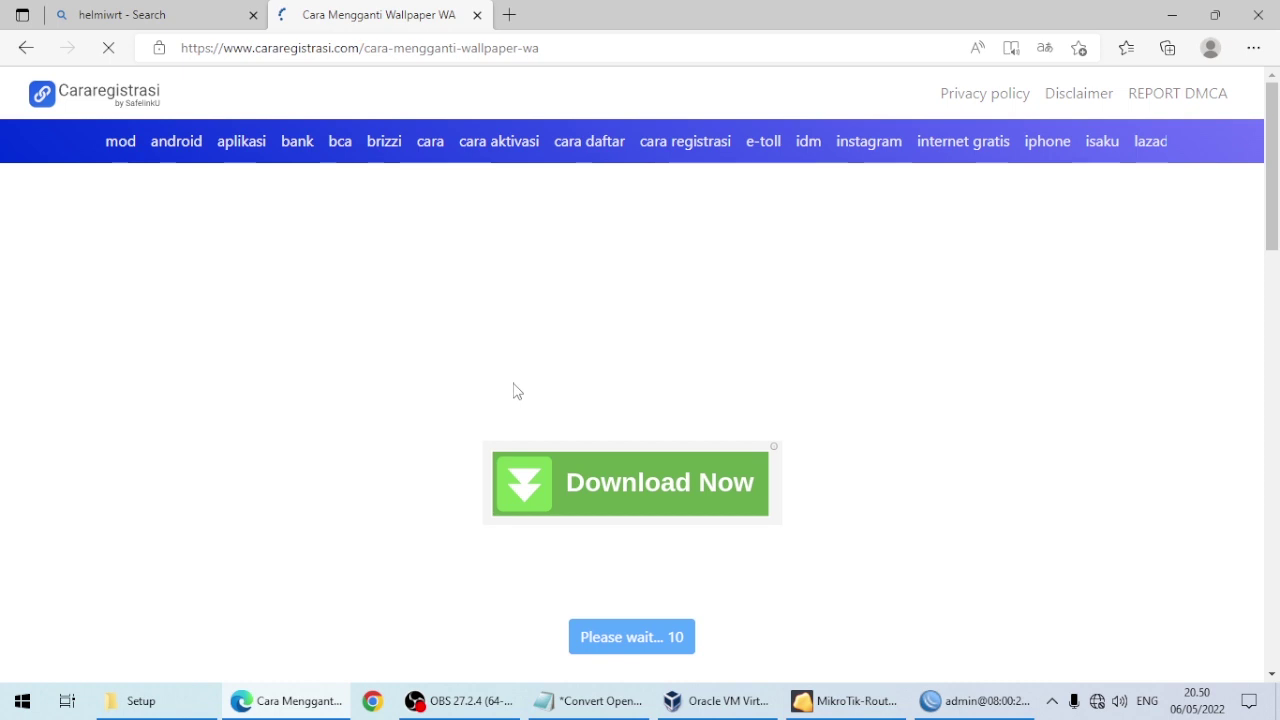
scroll(516, 390, "down", 5)
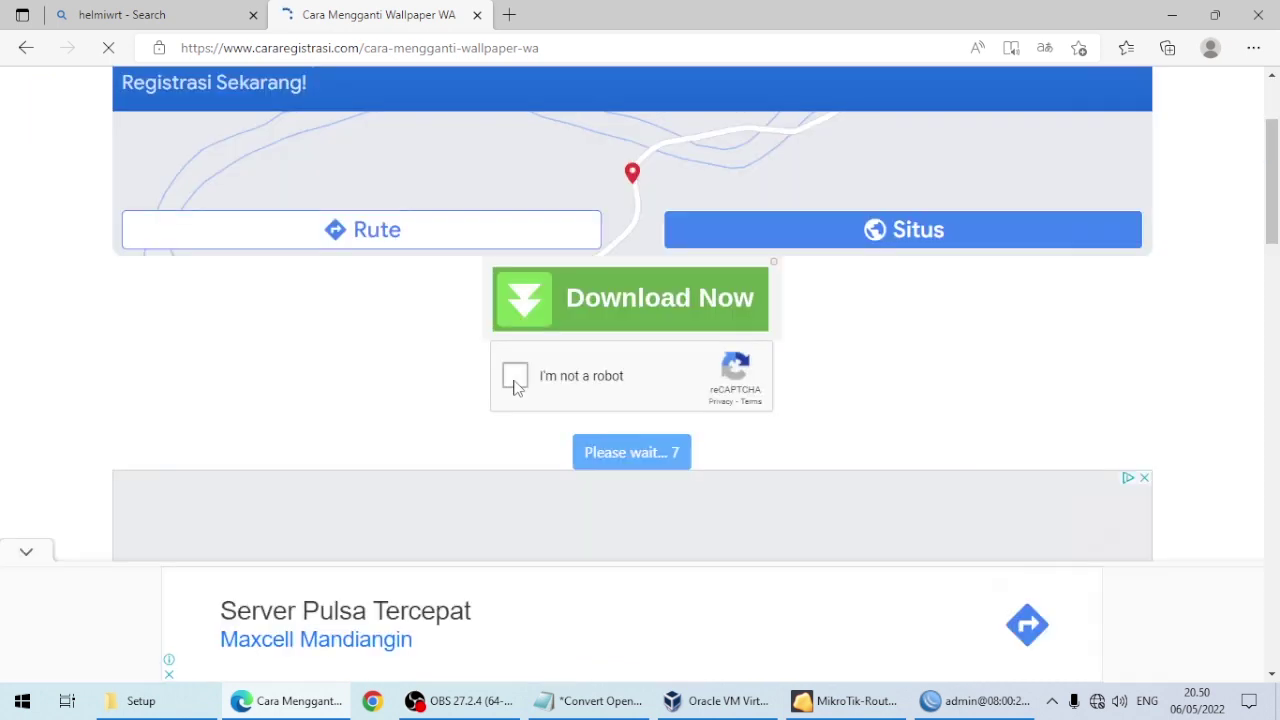
left_click(515, 376)
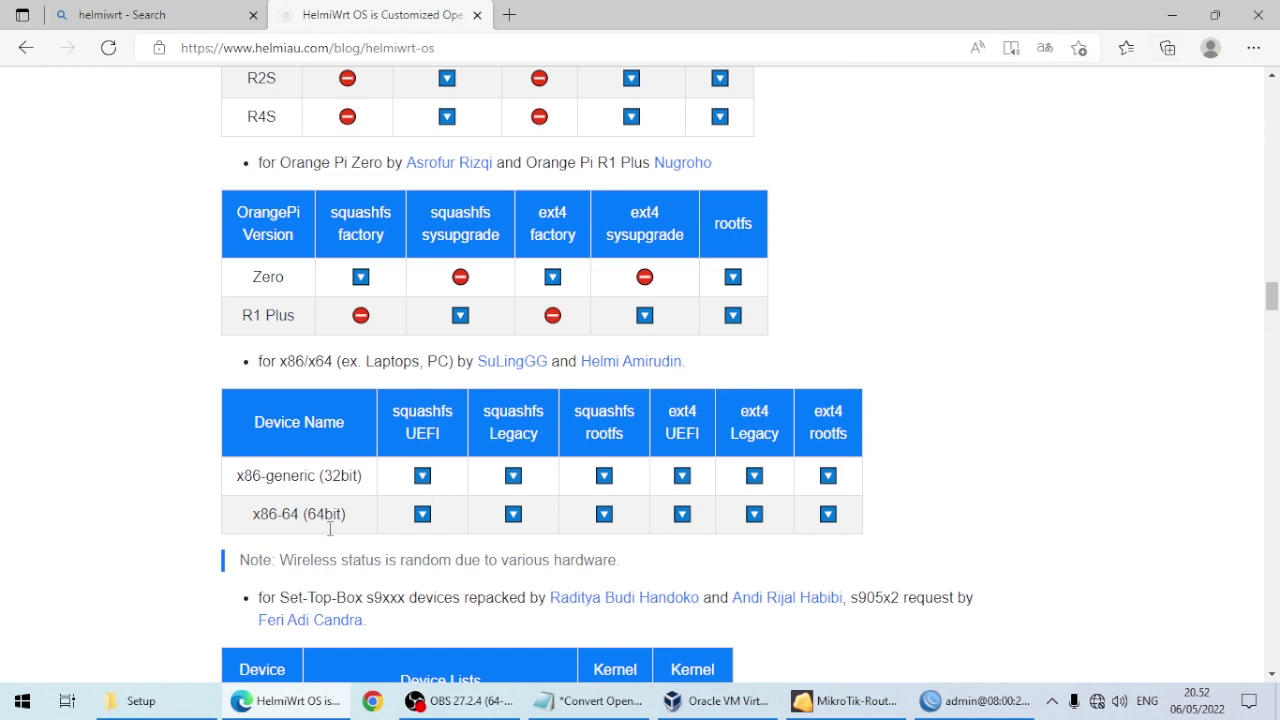
Cut the downloaded helmiwrt-x86-generic-generic-squashfs archive from the Downloads folder in File Explorer and minimise the folder window.
right_click(140, 700)
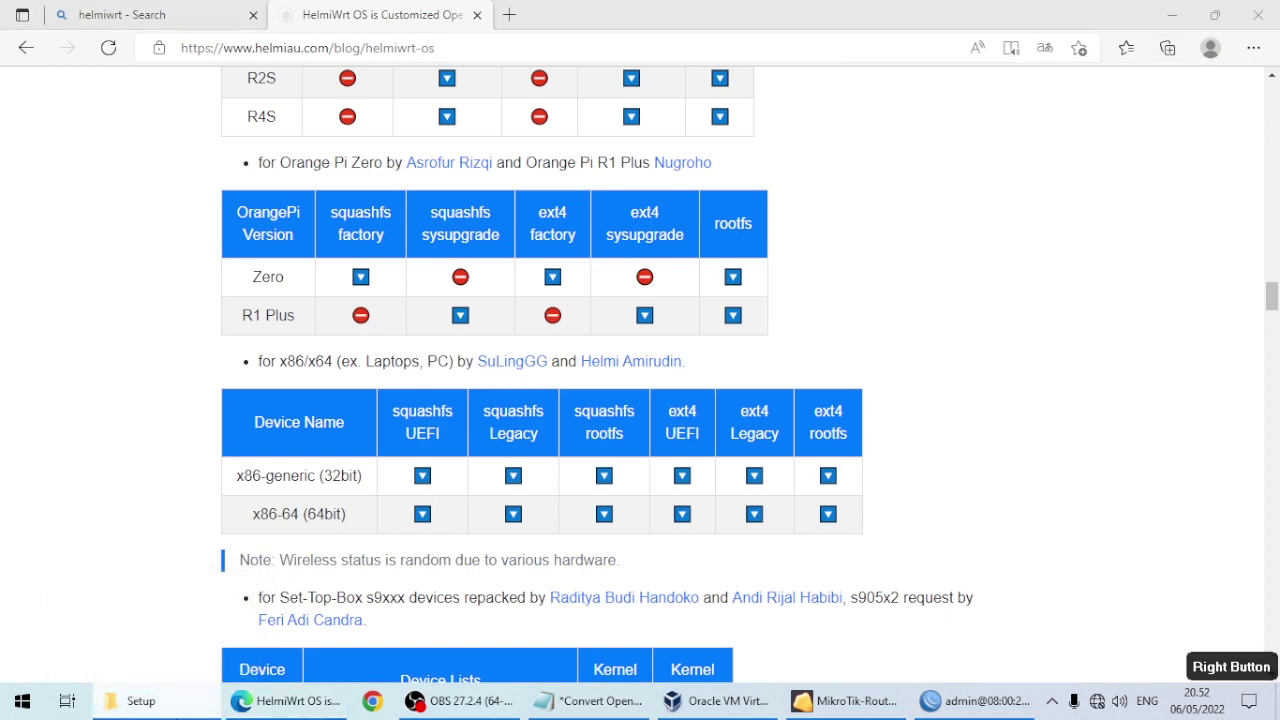
left_click(128, 600)
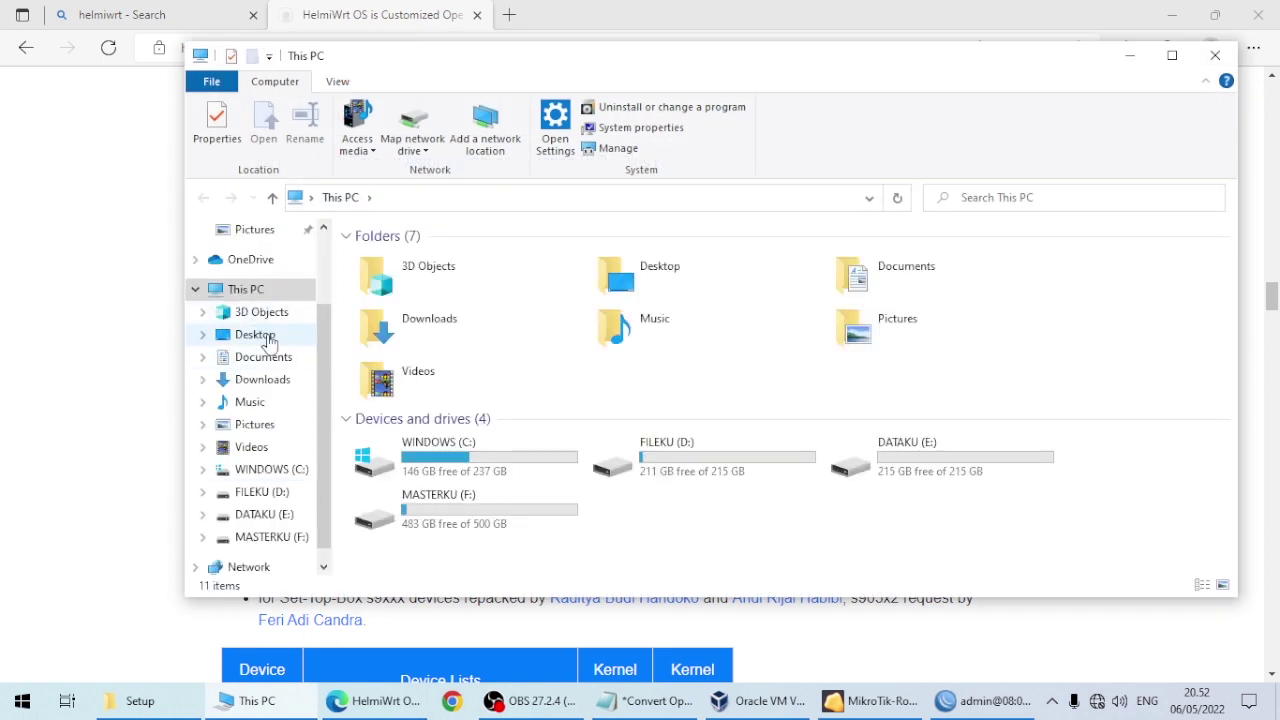
left_click(265, 379)
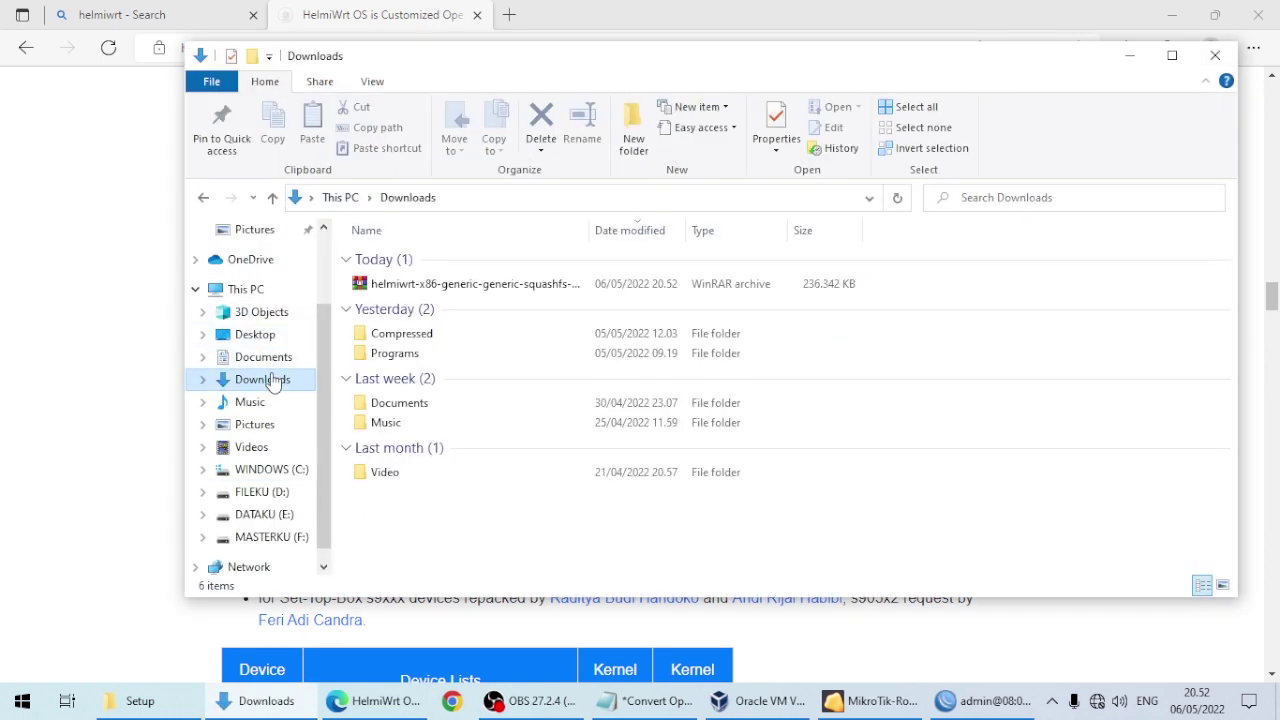
left_click(489, 286)
right_click(490, 289)
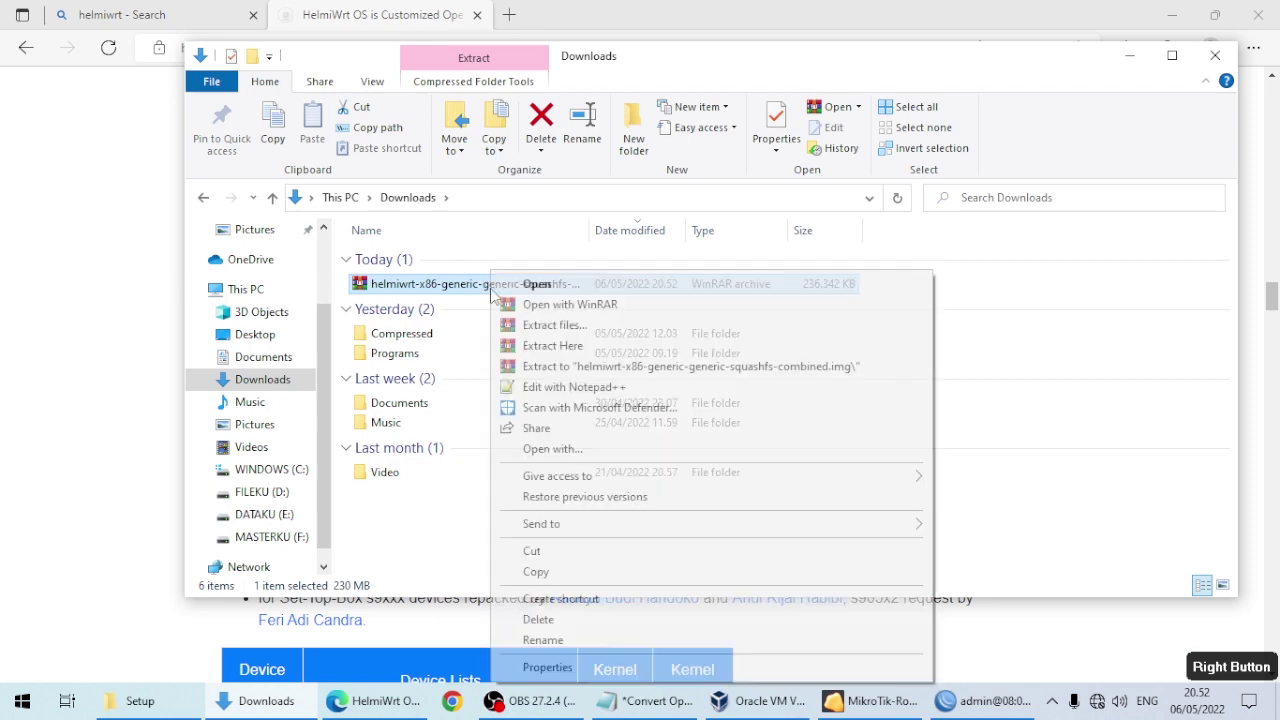
left_click(567, 551)
left_click(1129, 55)
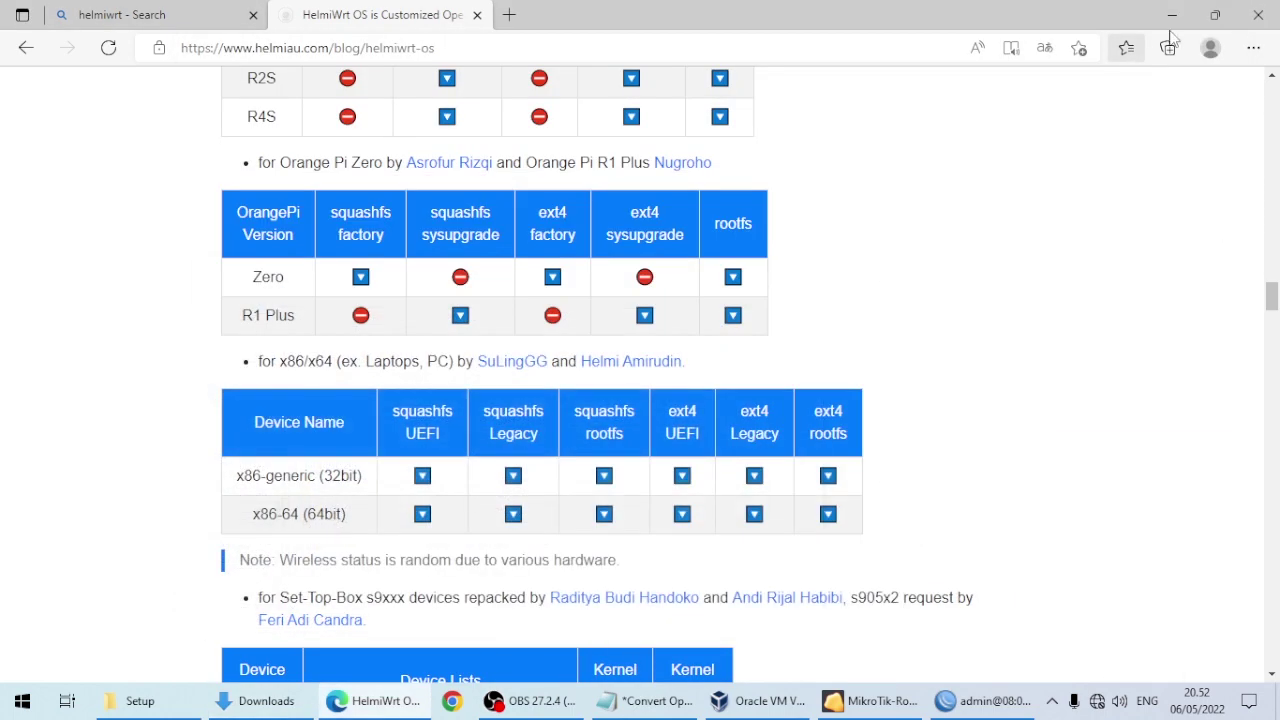
Paste the HelmiWrt archive onto the desktop and extract it into a folder of the same name.
left_click(1172, 16)
right_click(279, 122)
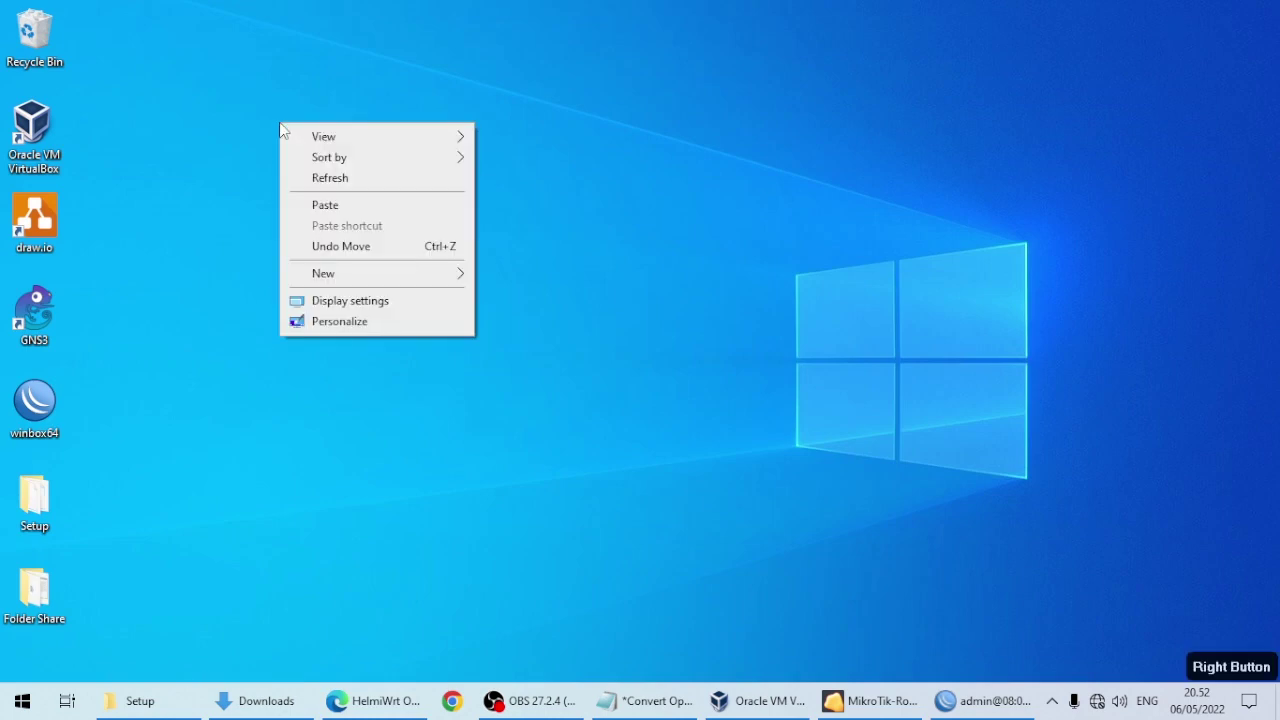
left_click(334, 210)
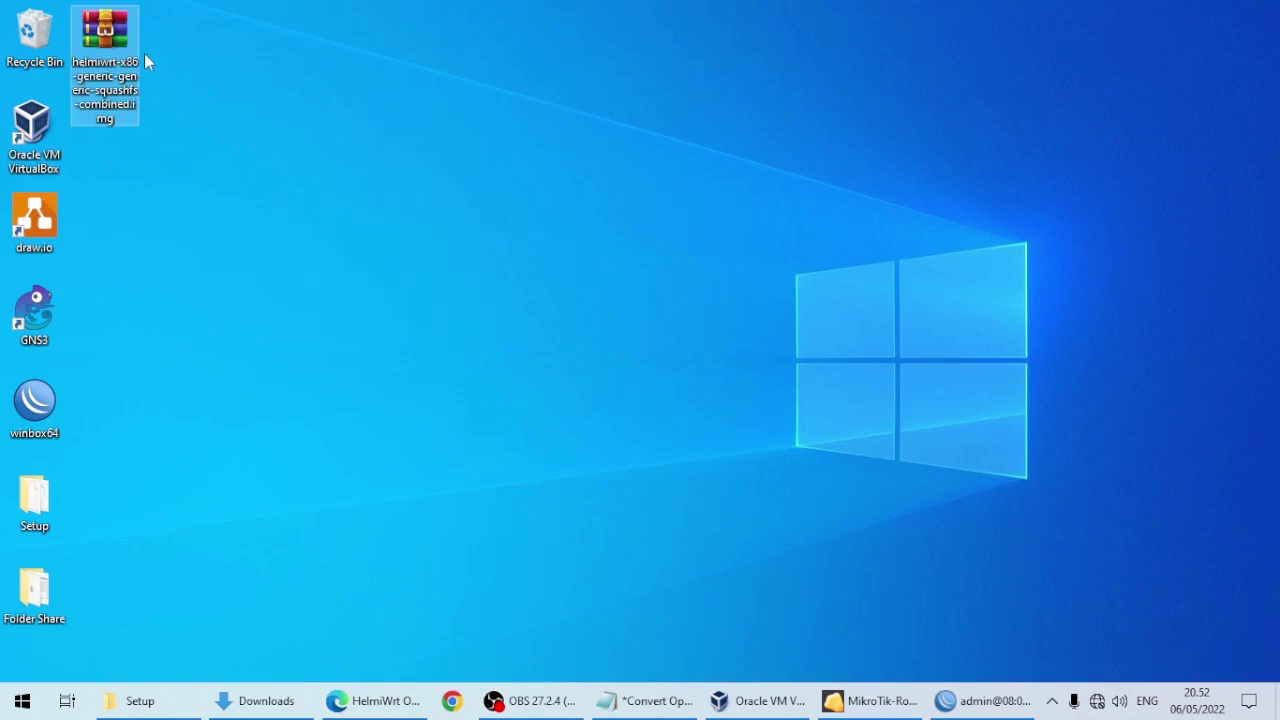
right_click(116, 33)
left_click(284, 130)
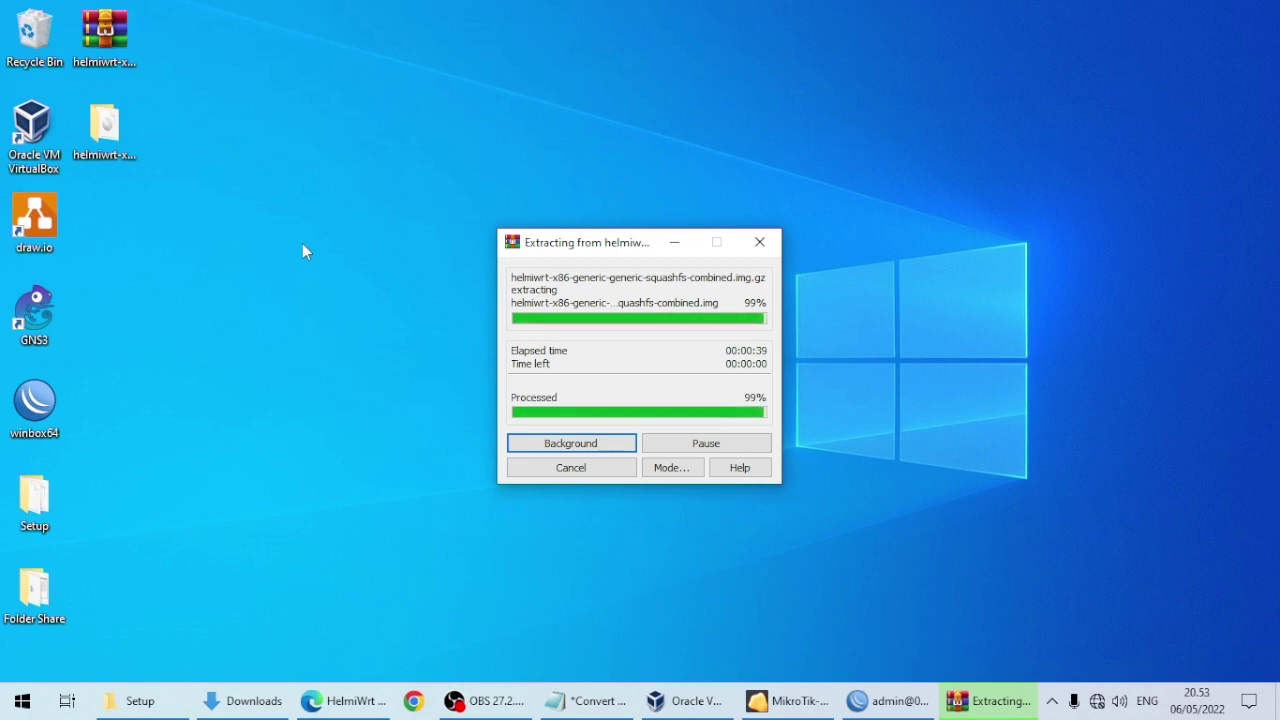
Open a Command Prompt clear of the desktop icons and bring up the Convert OpenWrt to VirtualBox notes in Notepad.
left_click(36, 697)
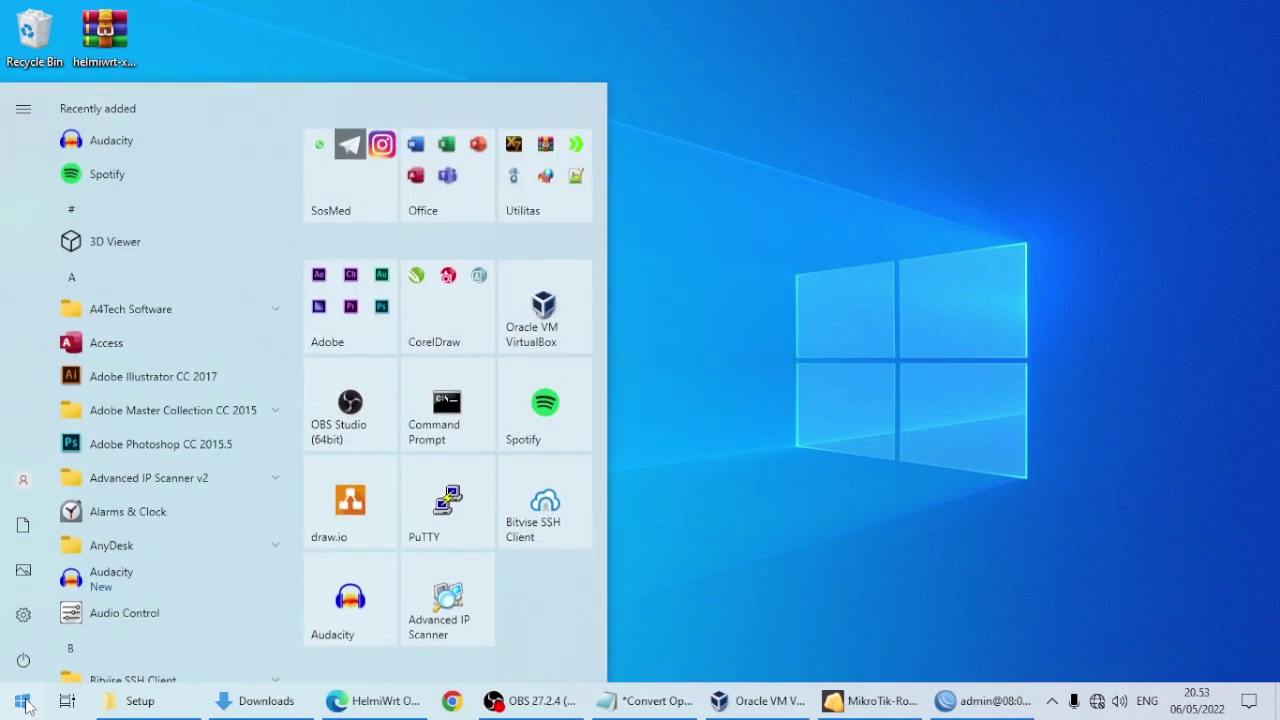
left_click(447, 431)
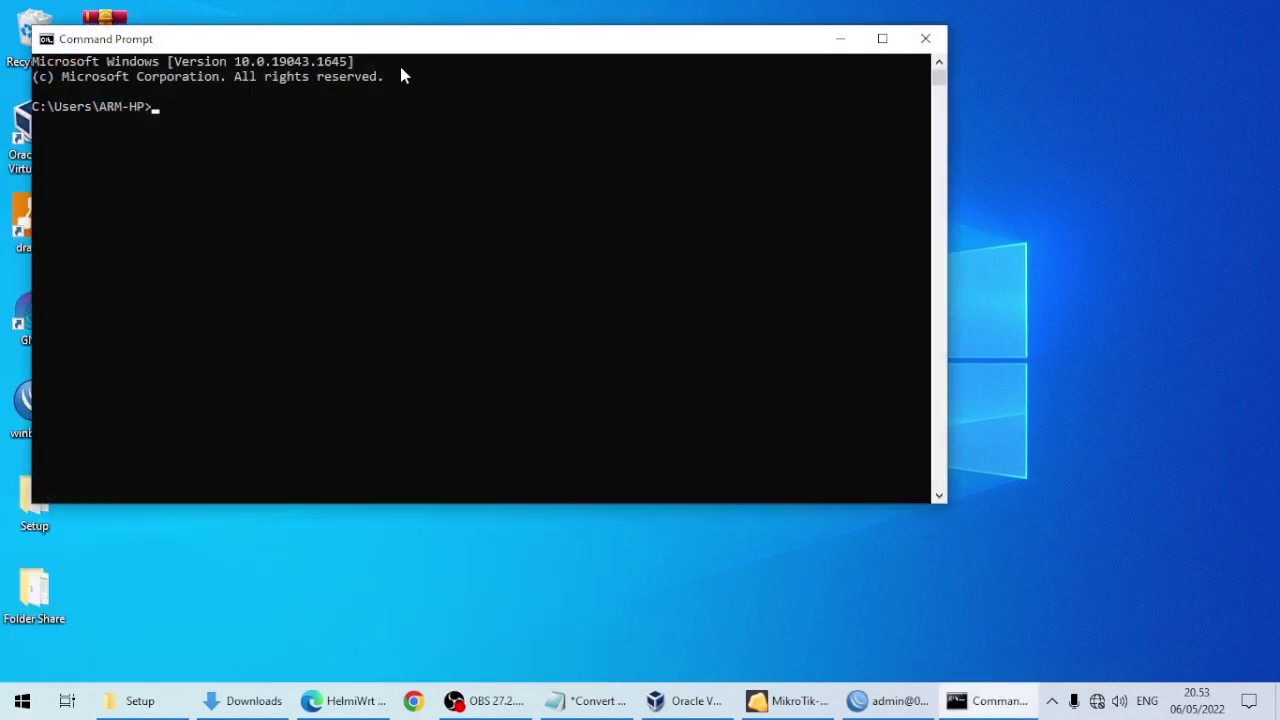
left_click_drag(380, 46, 565, 55)
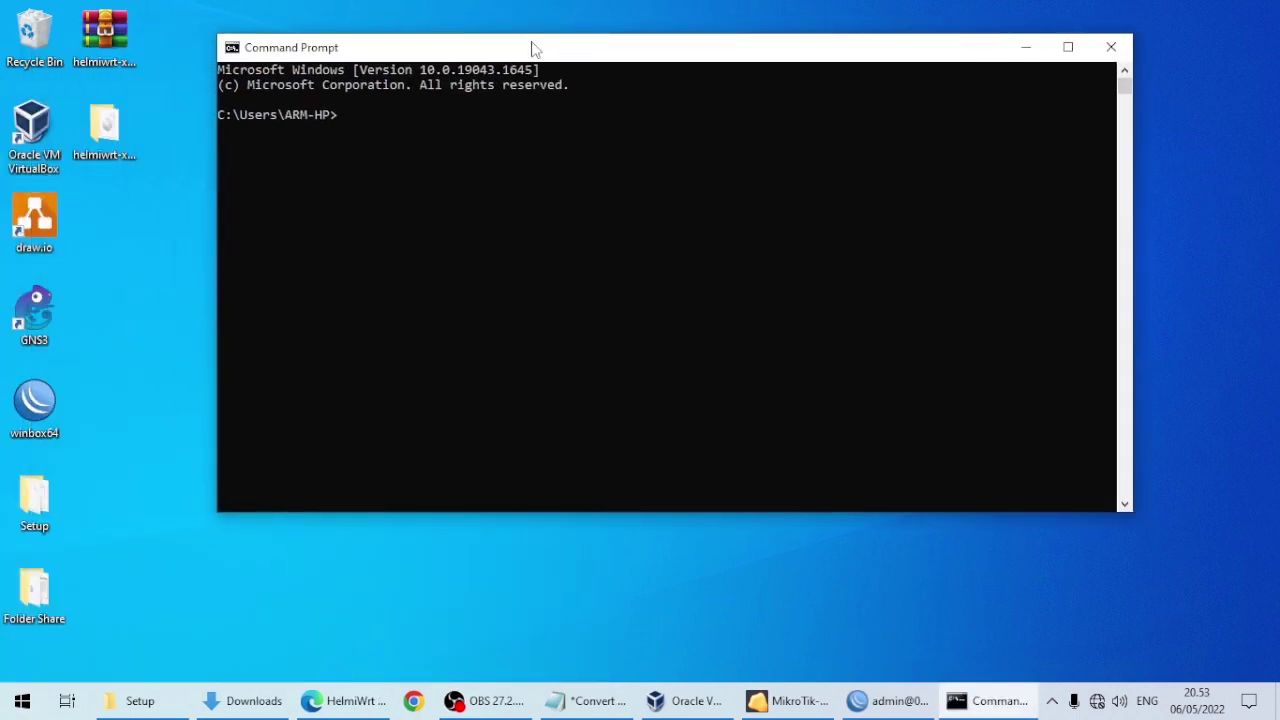
left_click(604, 706)
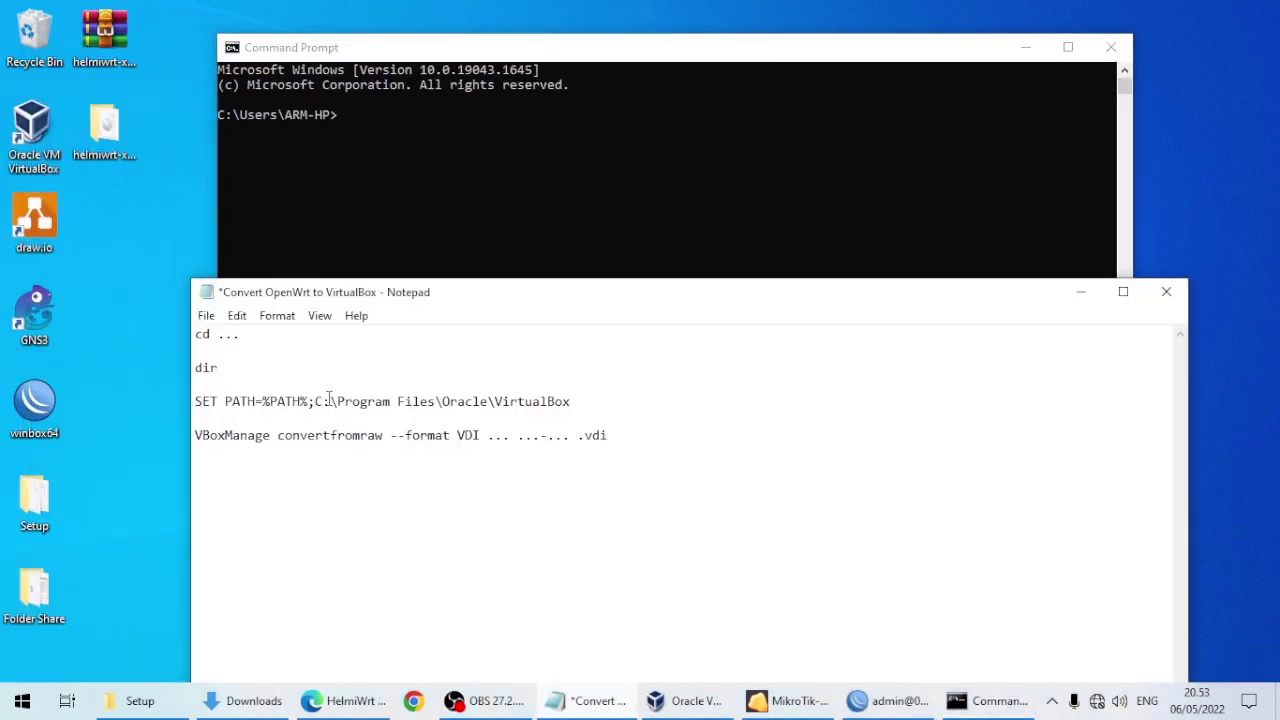
Copy the full path of the extracted HelmiWrt folder and paste it over the placeholder after cd in the Notepad commands.
left_click(104, 120)
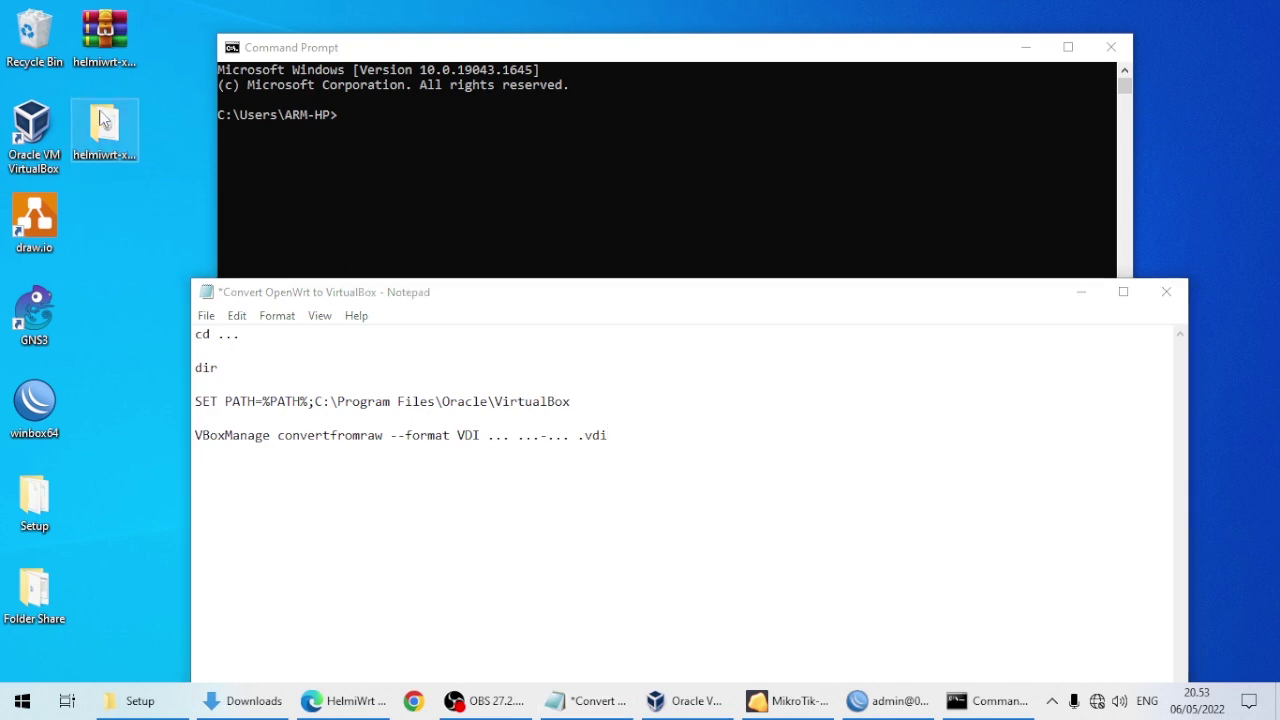
double_click(104, 120)
left_click(683, 222)
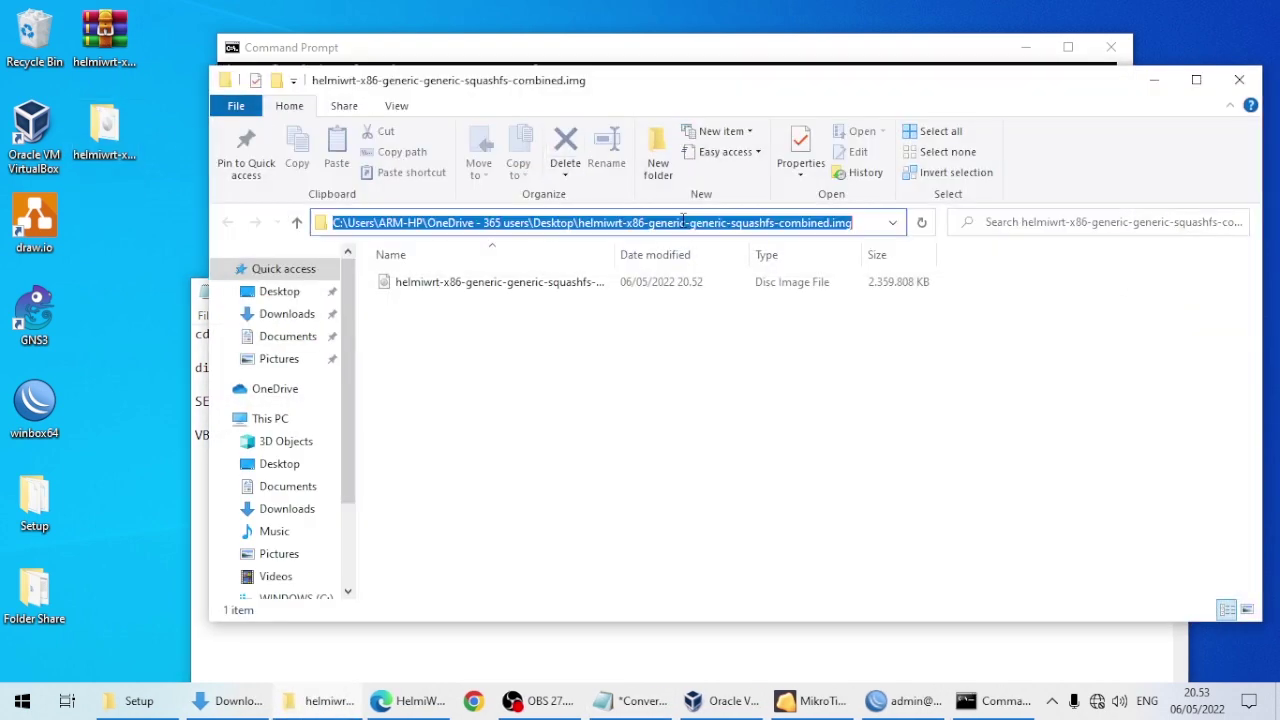
right_click(695, 222)
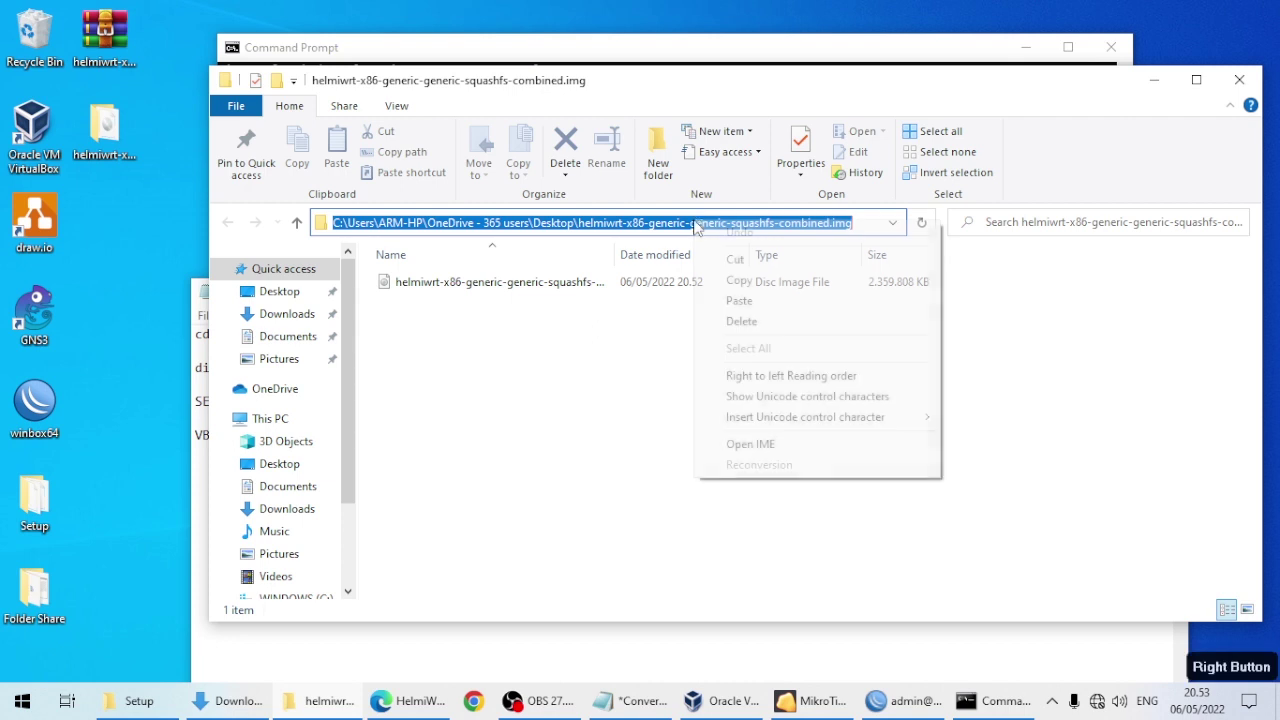
left_click(752, 282)
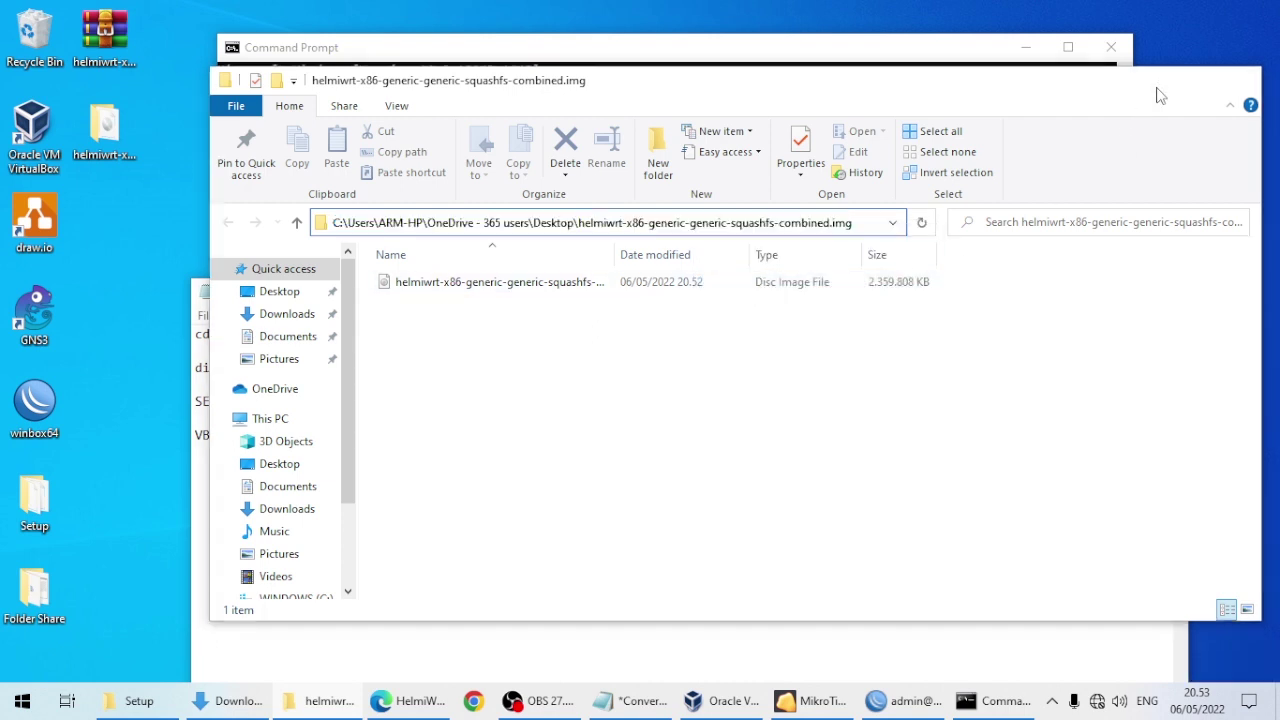
left_click(1156, 83)
double_click(226, 336)
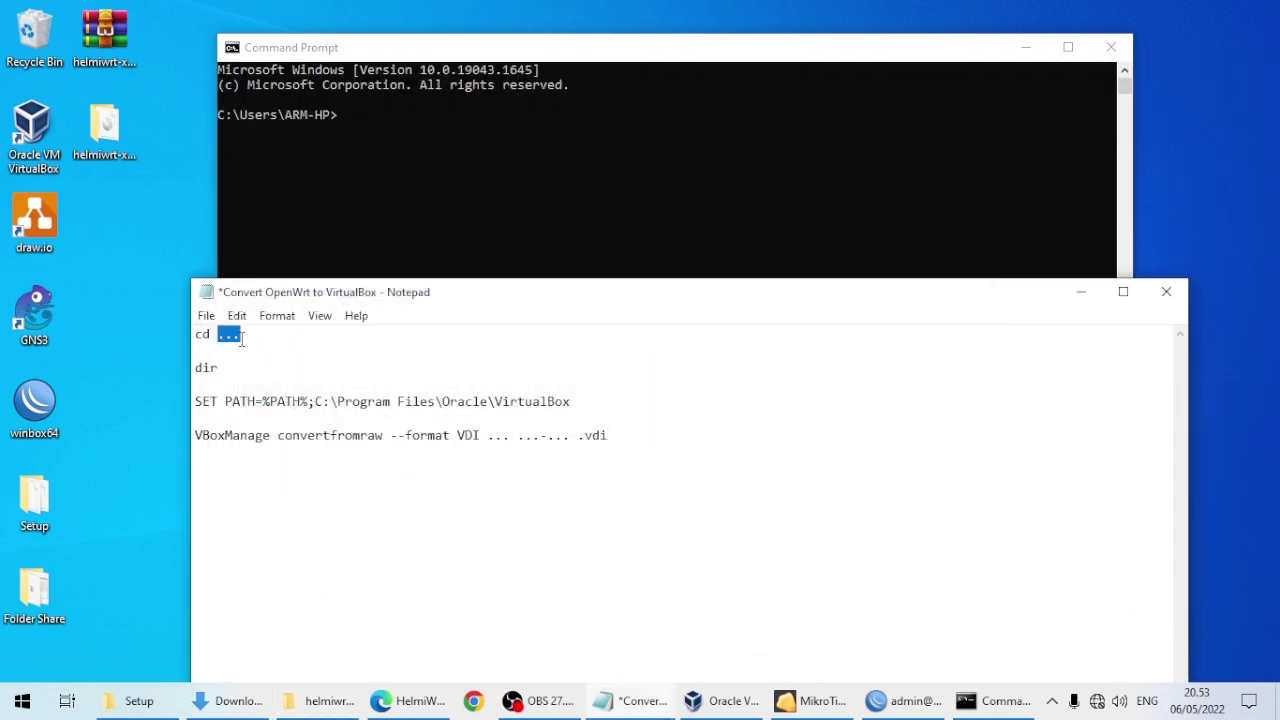
right_click(241, 336)
left_click(309, 415)
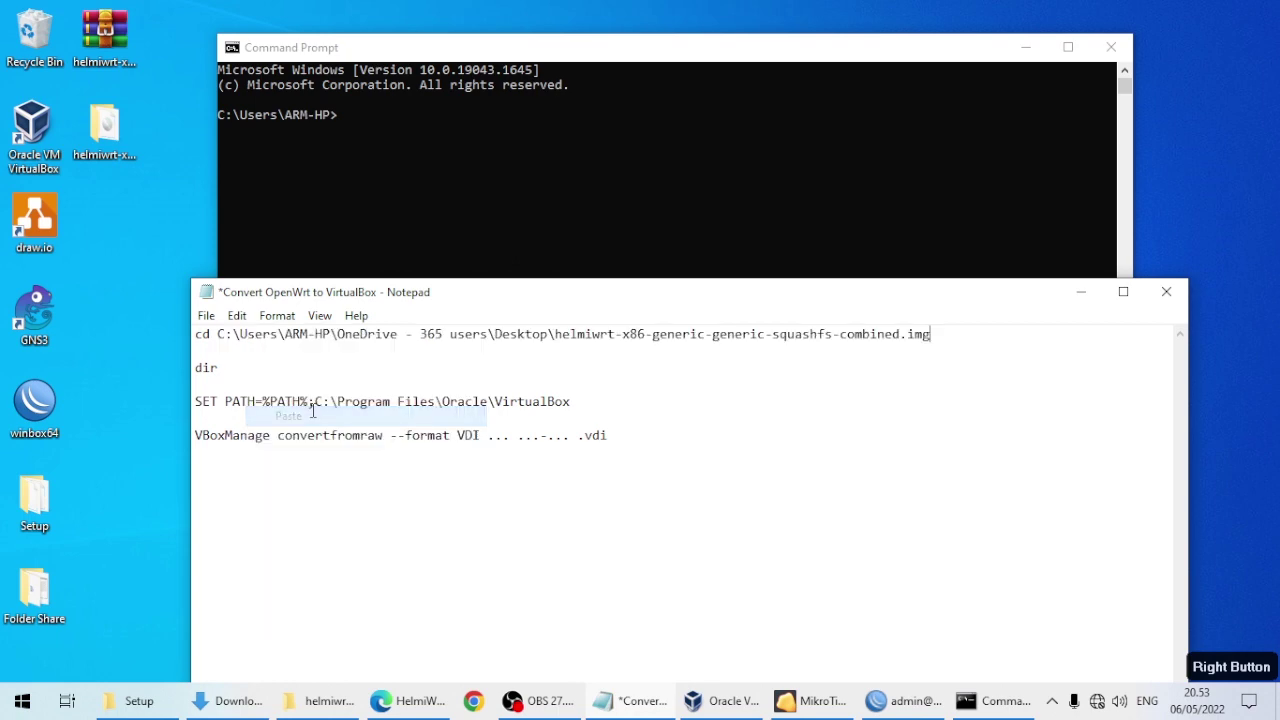
Copy the name of the disc image file inside the extracted HelmiWrt desktop folder and minimise the folder window.
double_click(125, 132)
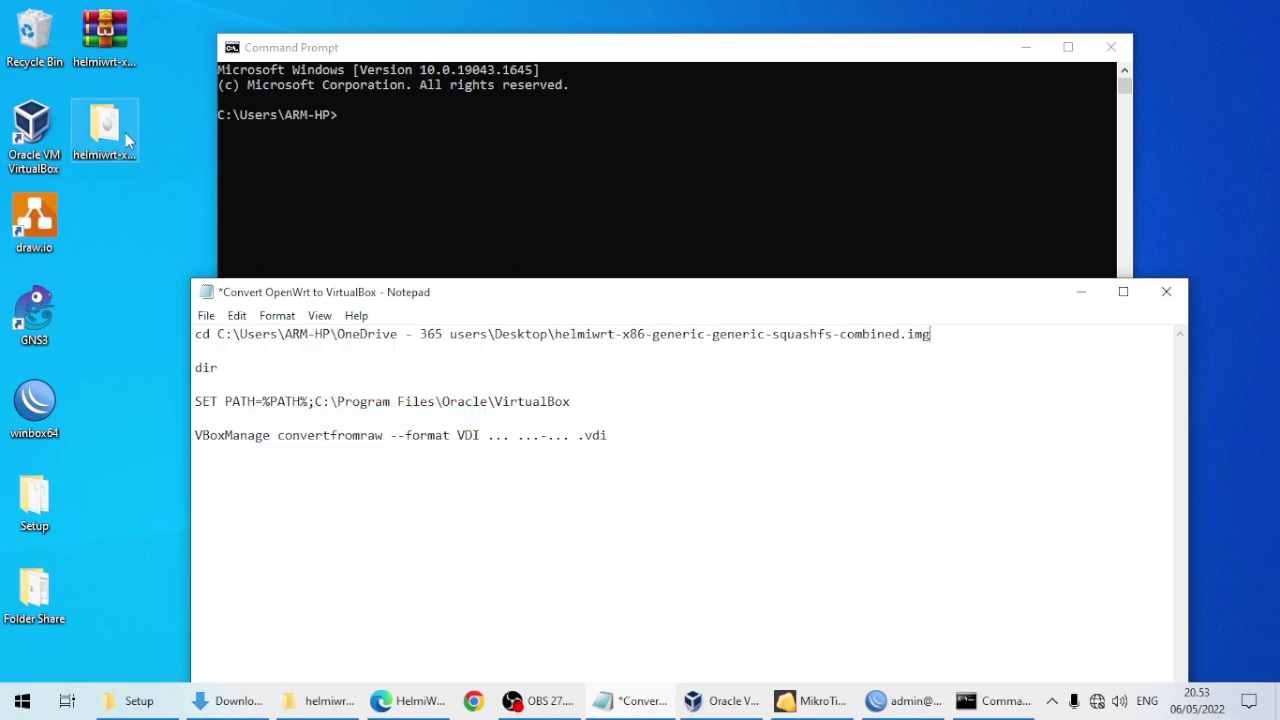
left_click(440, 283)
left_click(465, 288)
left_click(508, 290)
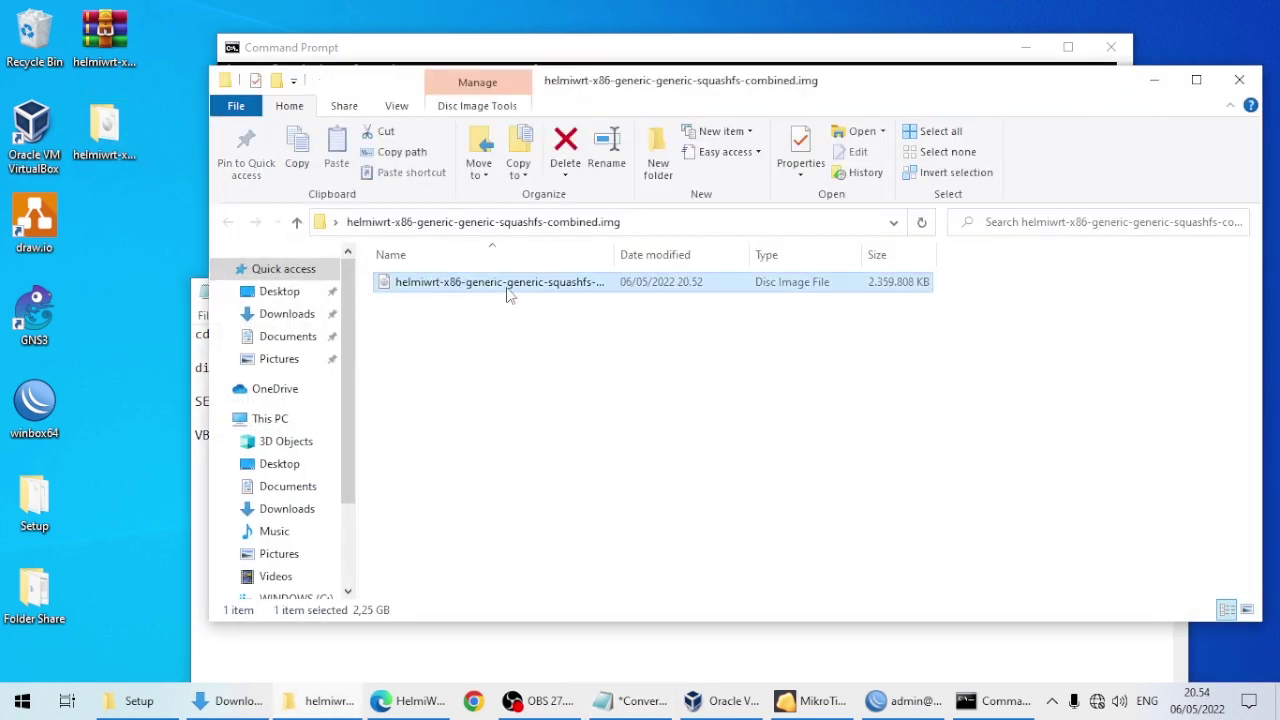
right_click(528, 289)
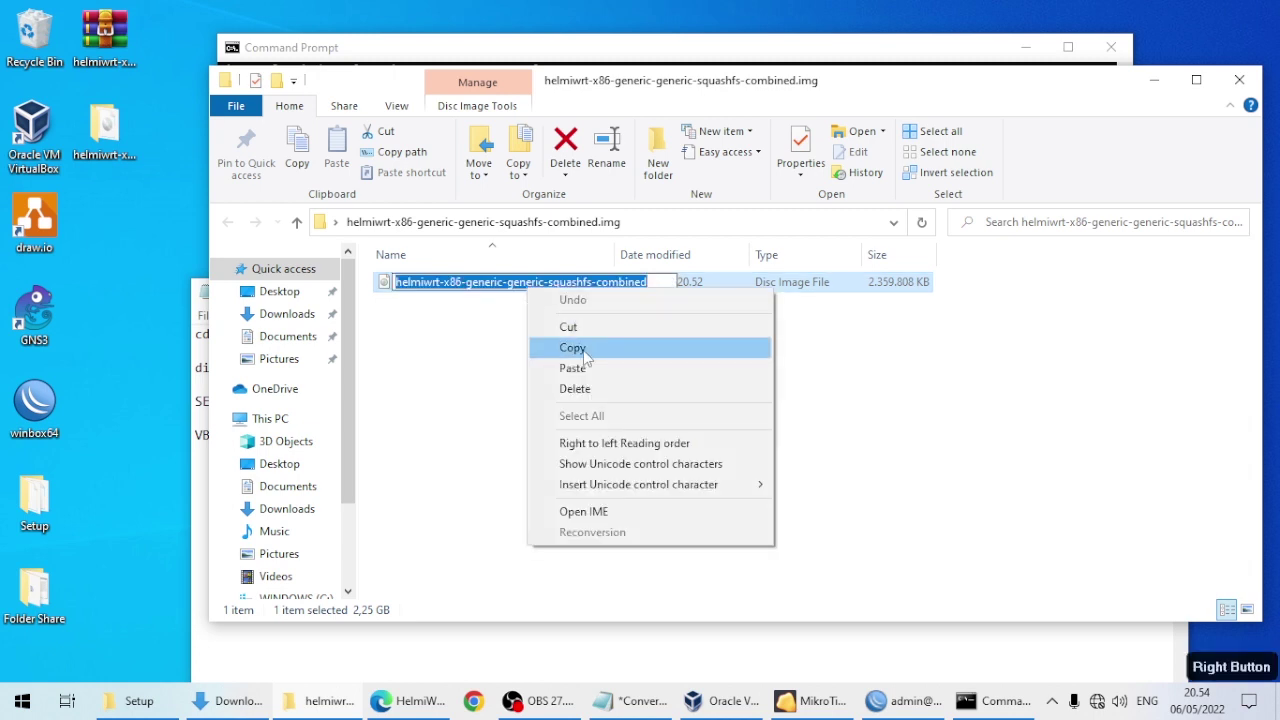
left_click(571, 346)
left_click(1154, 80)
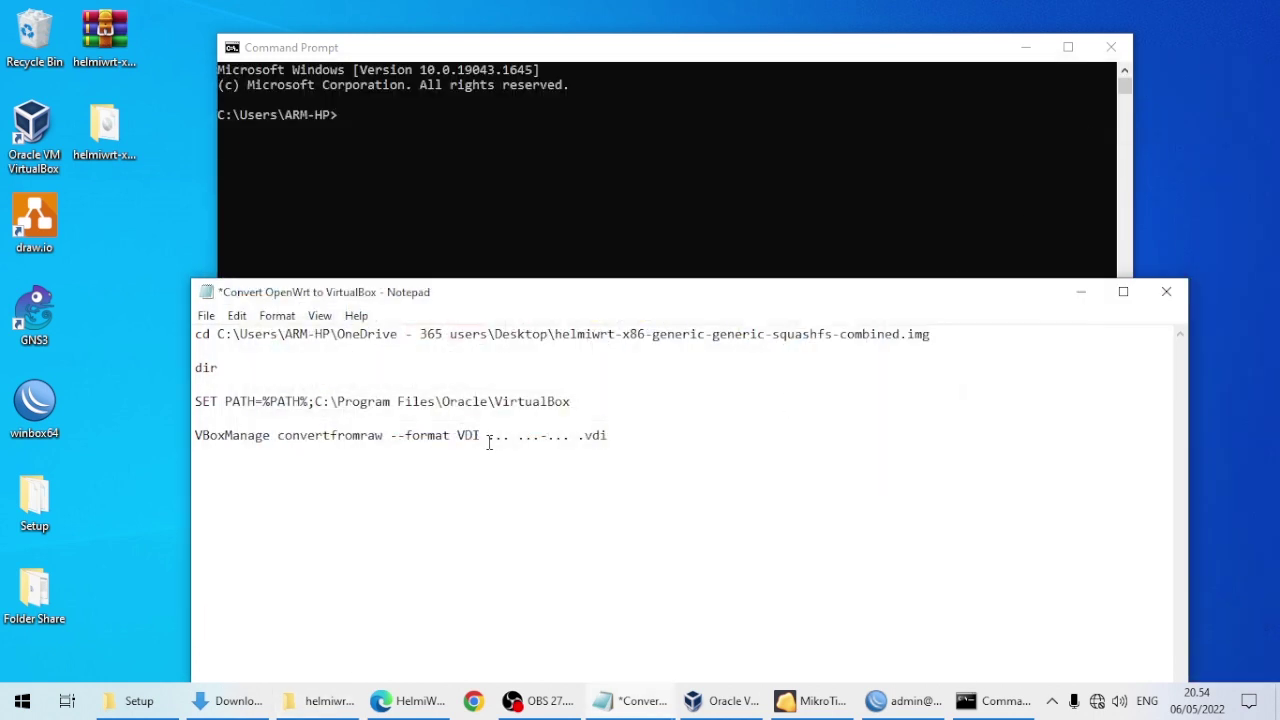
Complete the VBoxManage line in Notepad with helmiwrt-x86-generic-generic-squashfs-combined.img as the source and helmiwrt.vdi as the output.
left_click_drag(488, 440, 510, 440)
right_click(506, 440)
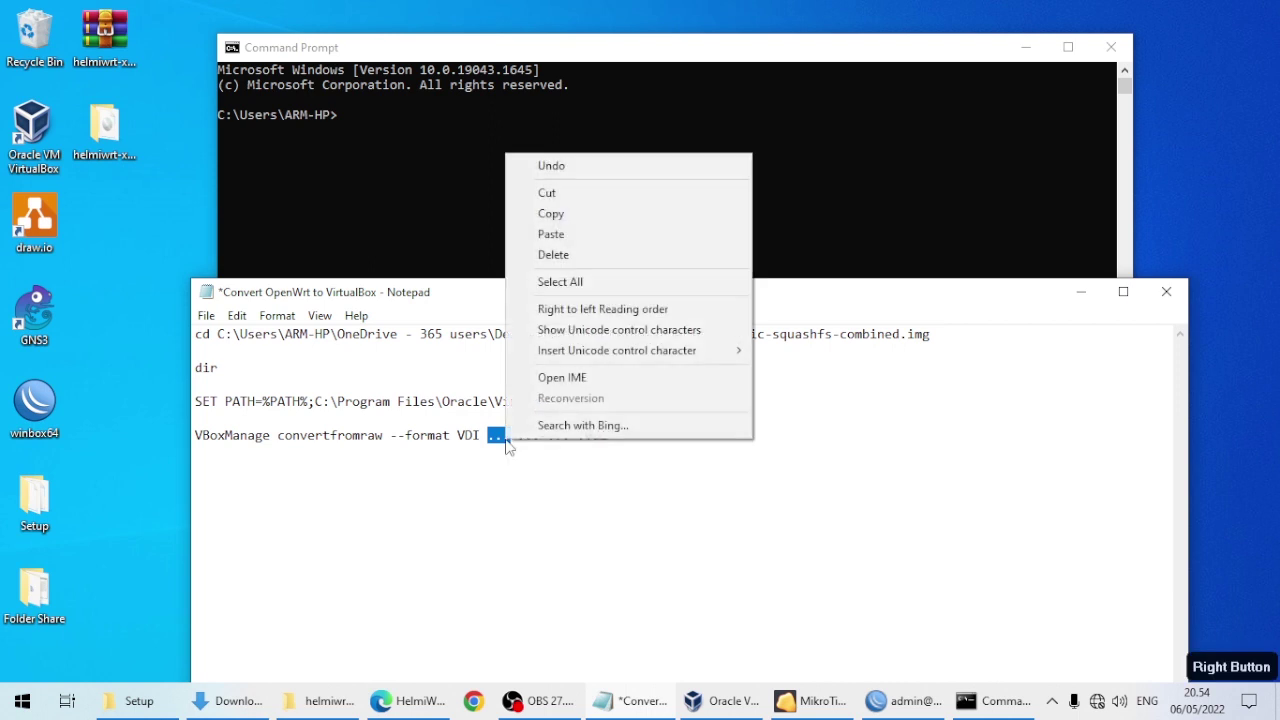
left_click(551, 234)
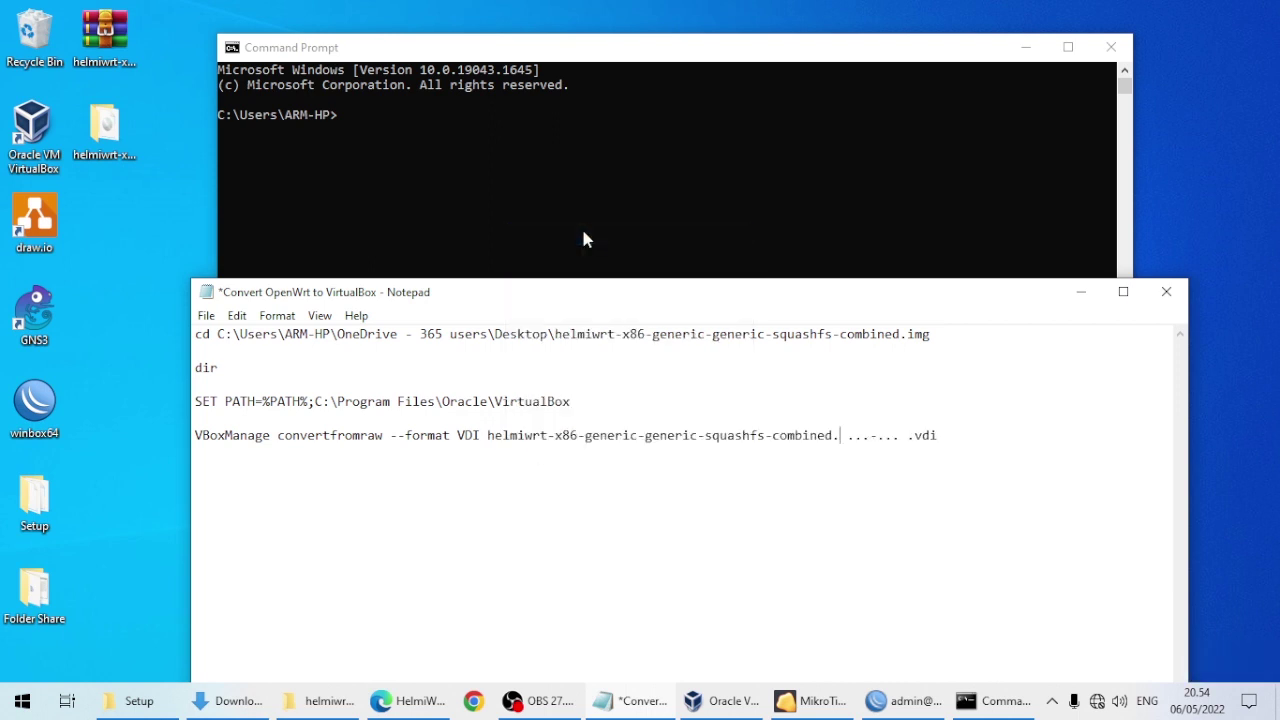
type("img")
left_click_drag(870, 436, 892, 443)
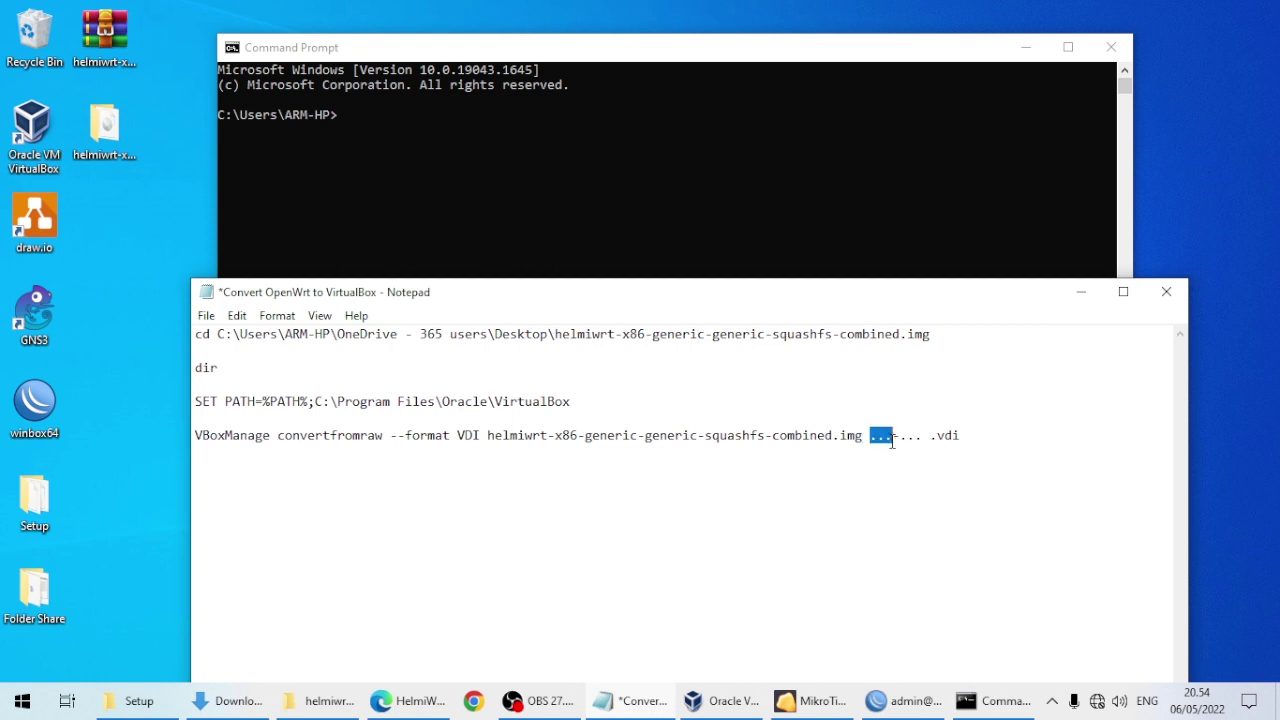
type("helmiwrt")
left_click_drag(937, 436, 967, 436)
key("BackSpace")
key("BackSpace")
Copy the cd line from the Notepad notes and run it in Command Prompt to enter the extracted HelmiWrt folder.
left_click_drag(196, 334, 941, 332)
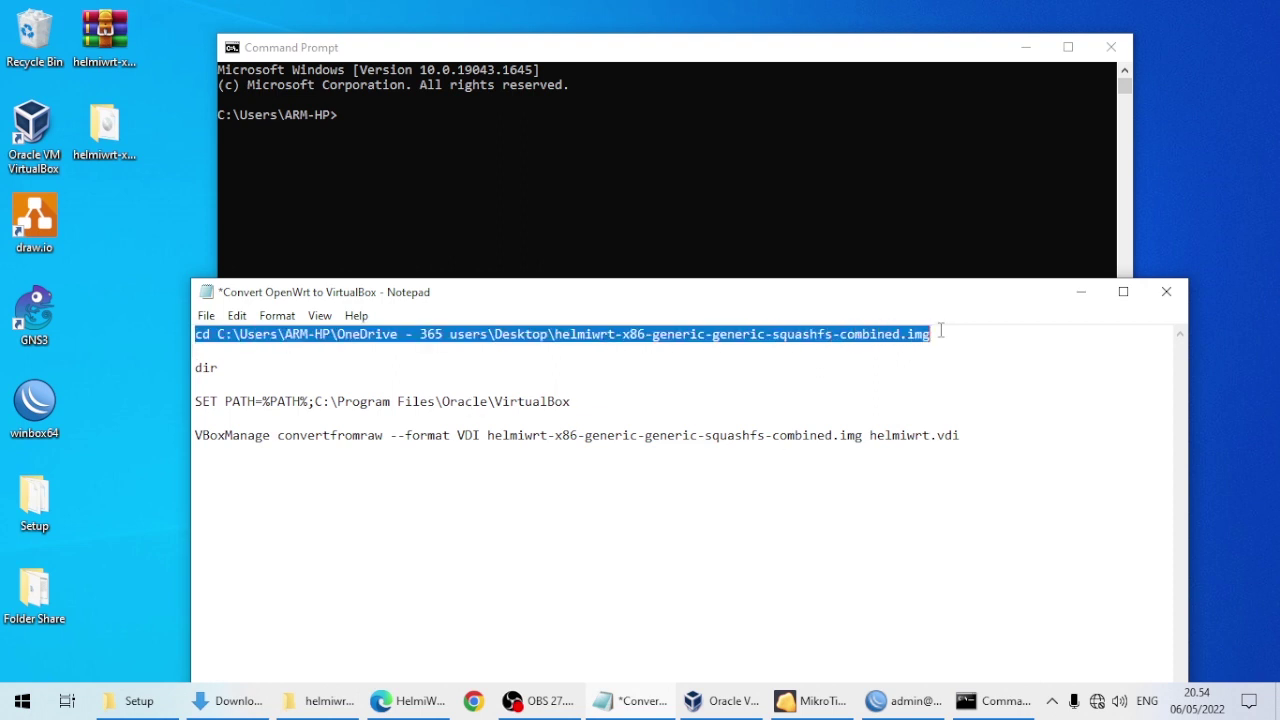
right_click(924, 336)
left_click(976, 393)
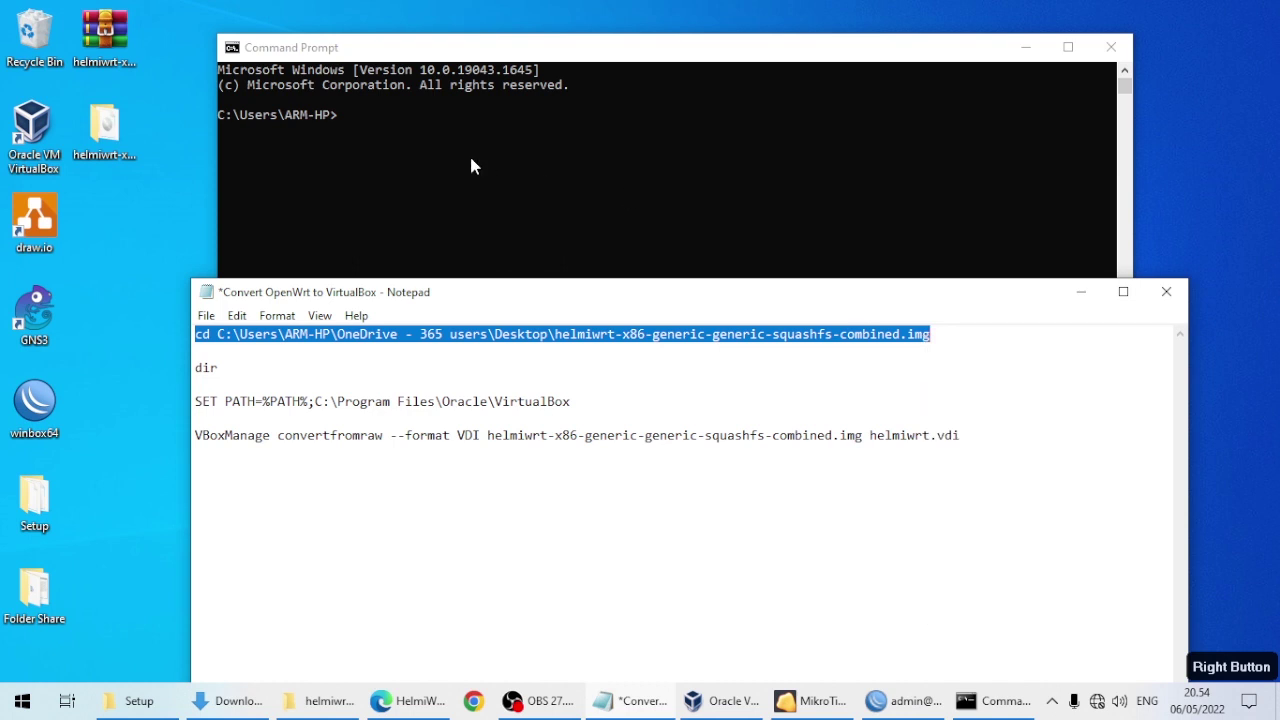
left_click(462, 145)
right_click(442, 120)
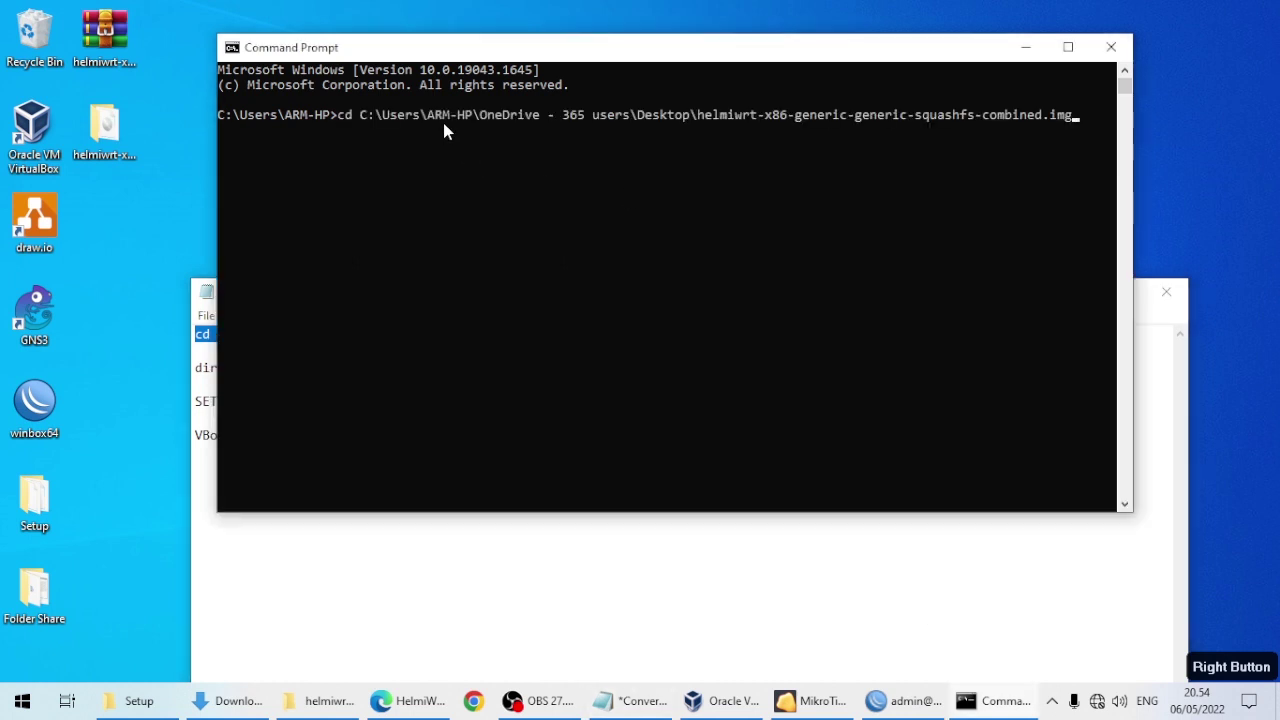
key("Return")
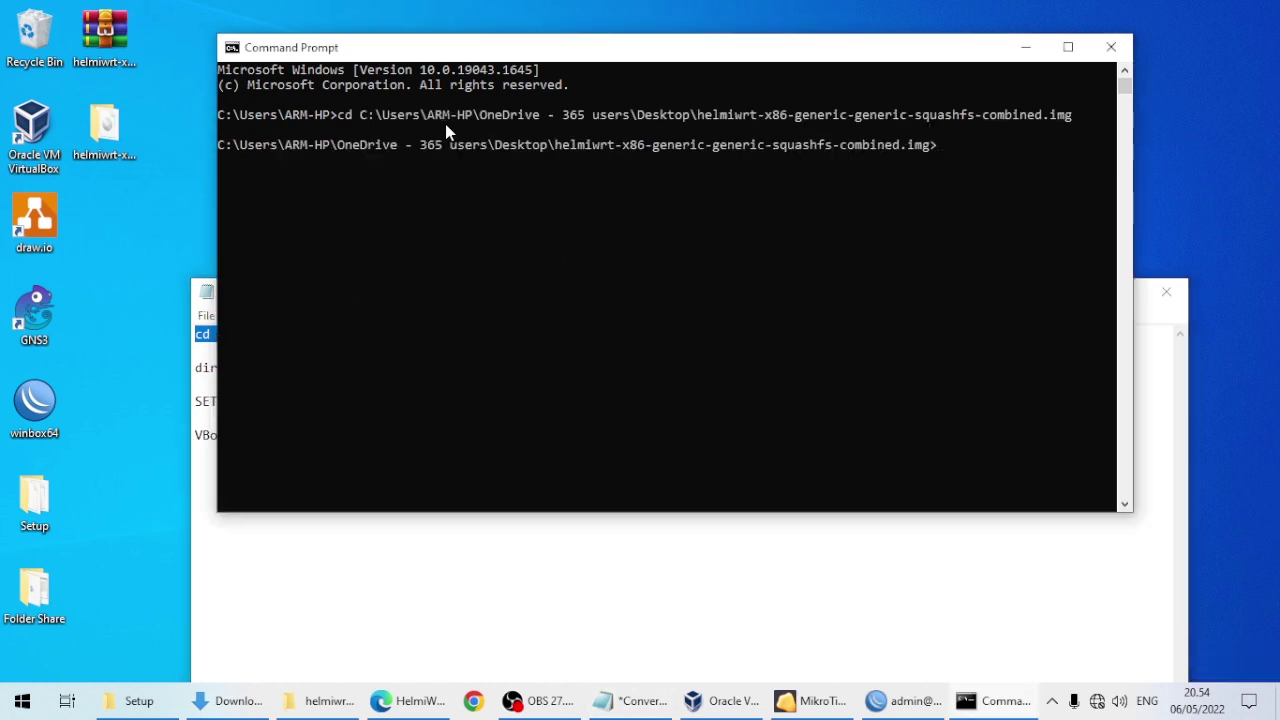
Copy the dir command from the notes and run it in Command Prompt to list the HelmiWrt folder's contents.
left_click(400, 574)
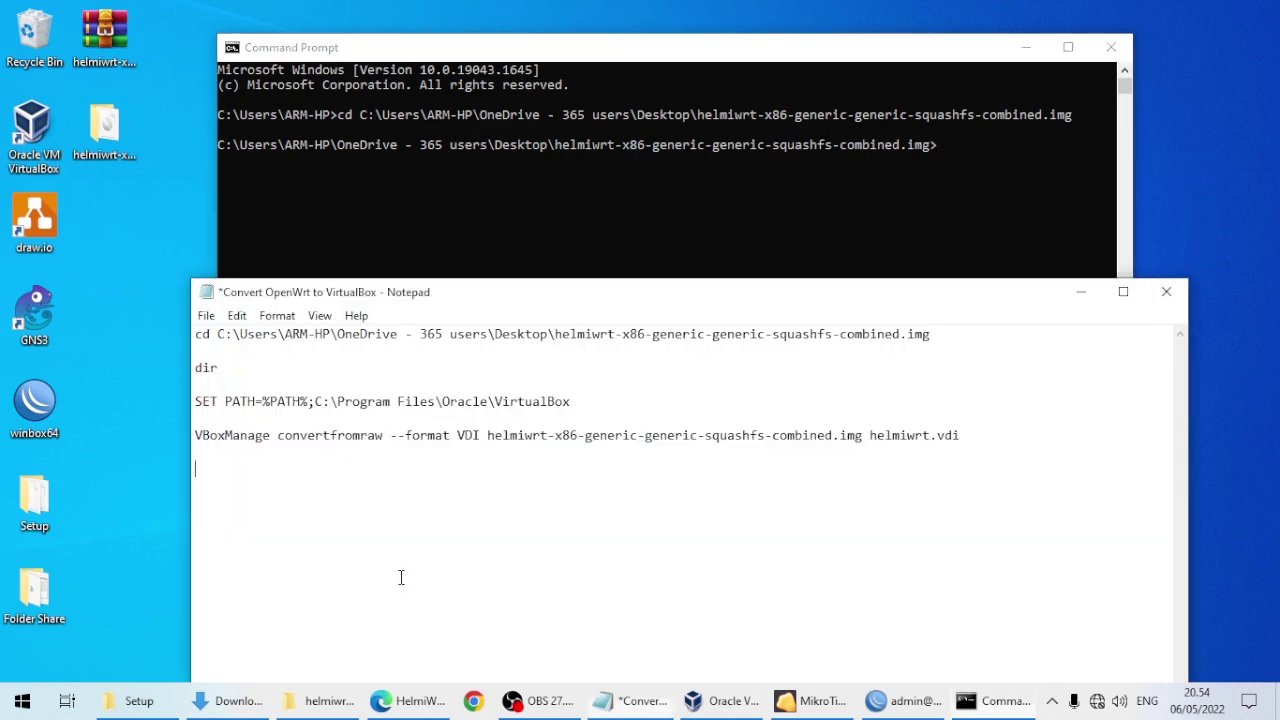
left_click_drag(192, 368, 230, 368)
right_click(230, 368)
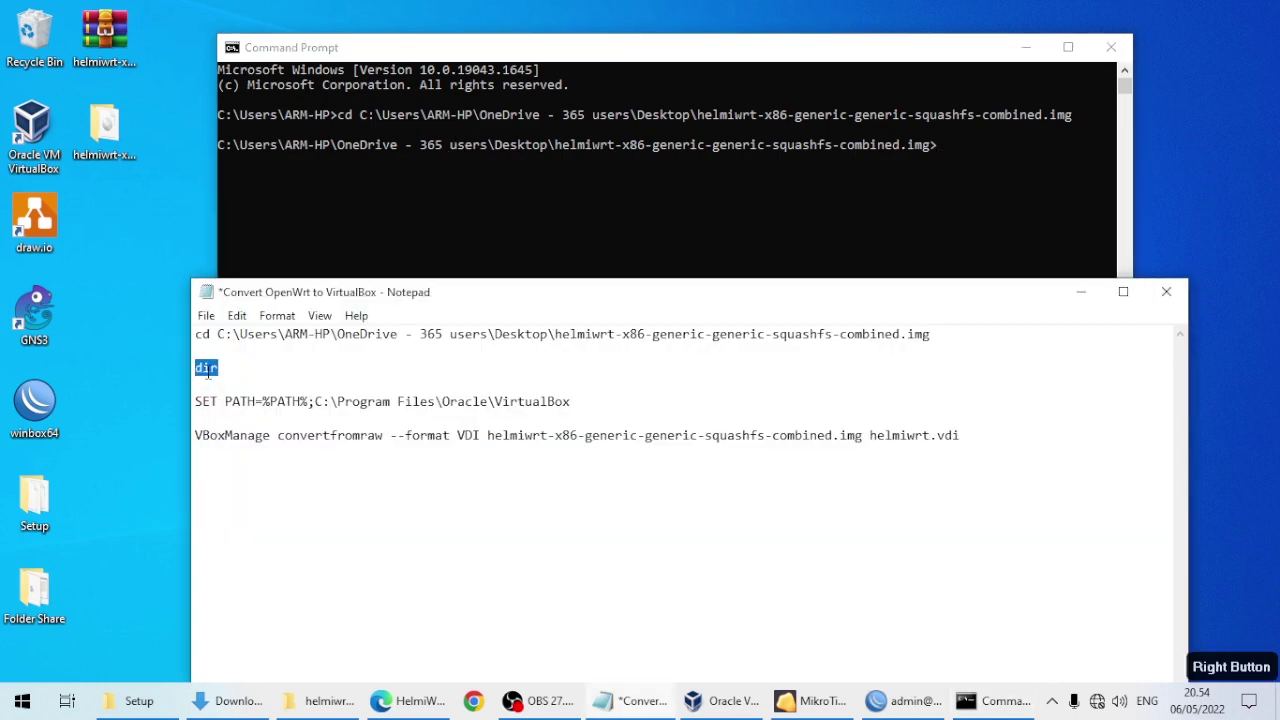
left_click(269, 431)
right_click(967, 149)
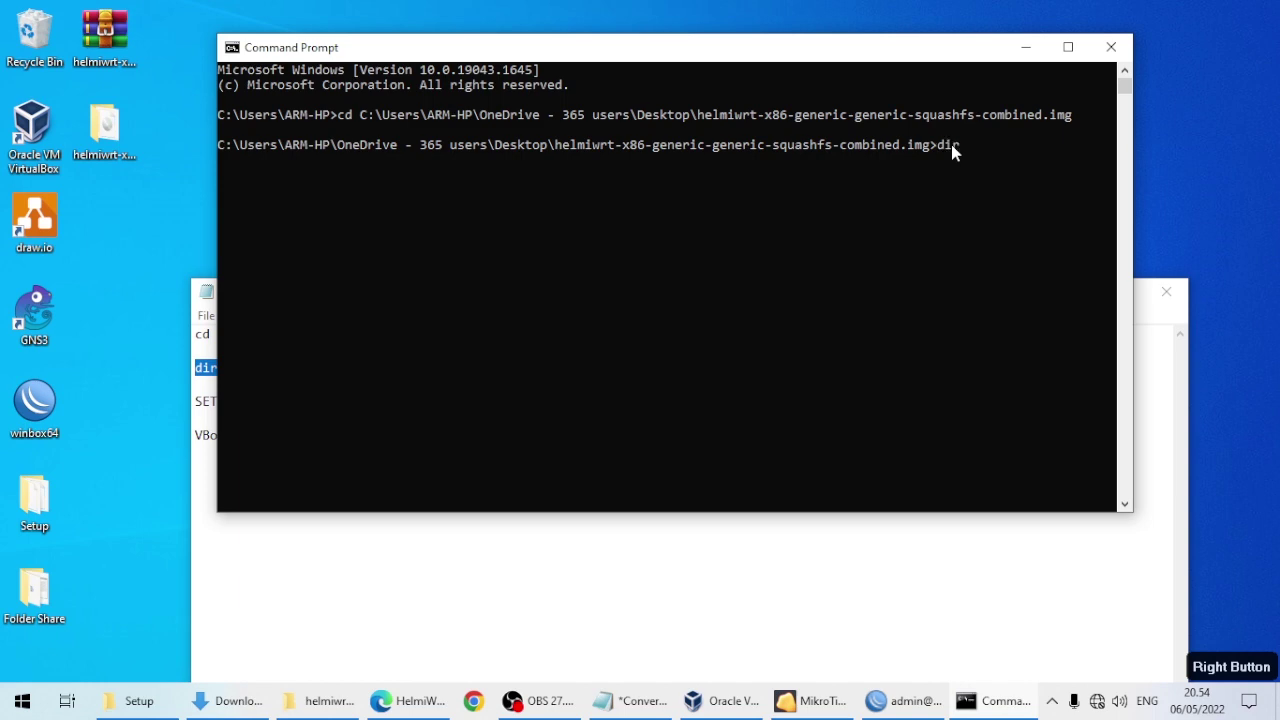
key("Return")
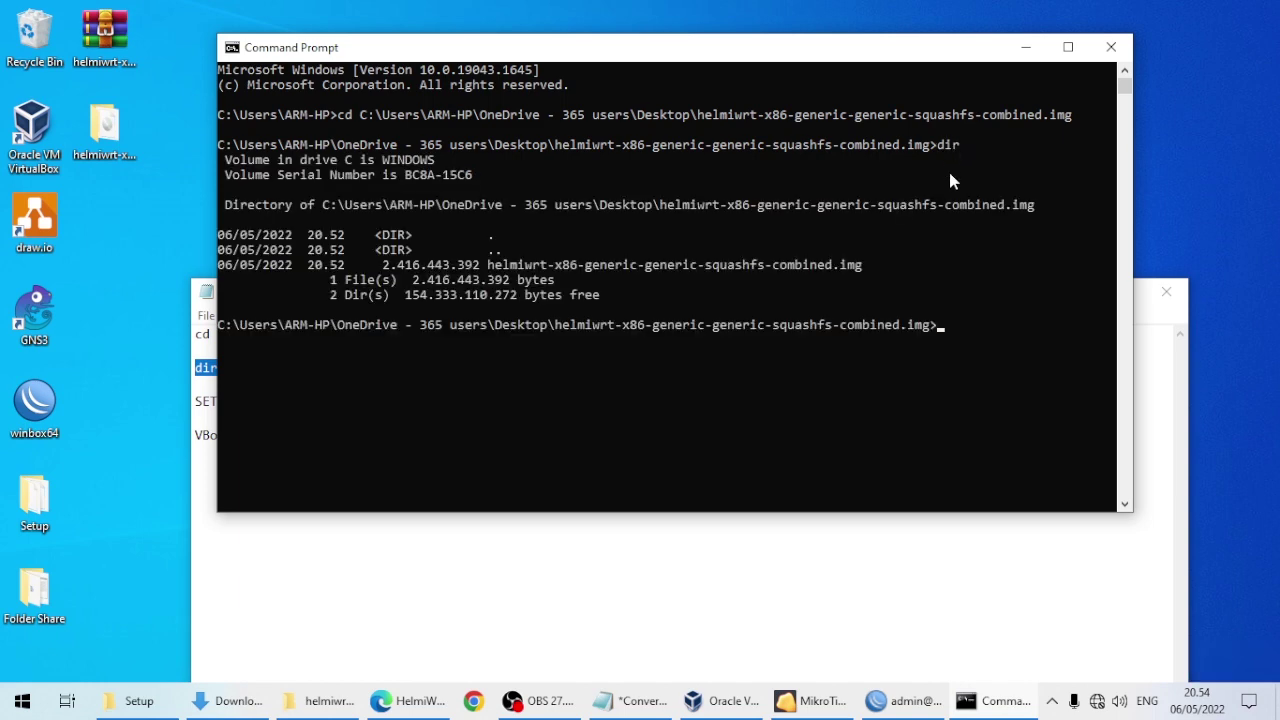
Copy the line SET PATH=%PATH%;C:\Program Files\Oracle\VirtualBox from the notes and run it in Command Prompt.
left_click(648, 540)
left_click_drag(197, 402, 590, 420)
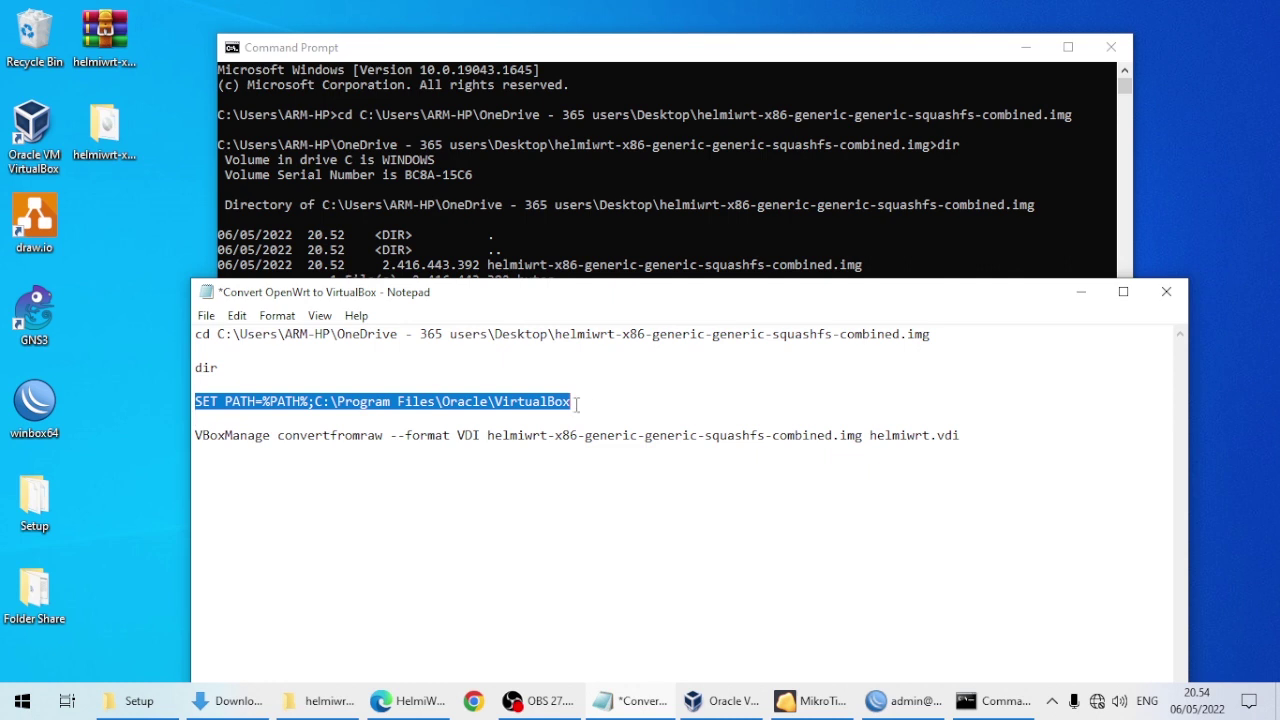
right_click(536, 402)
left_click(607, 179)
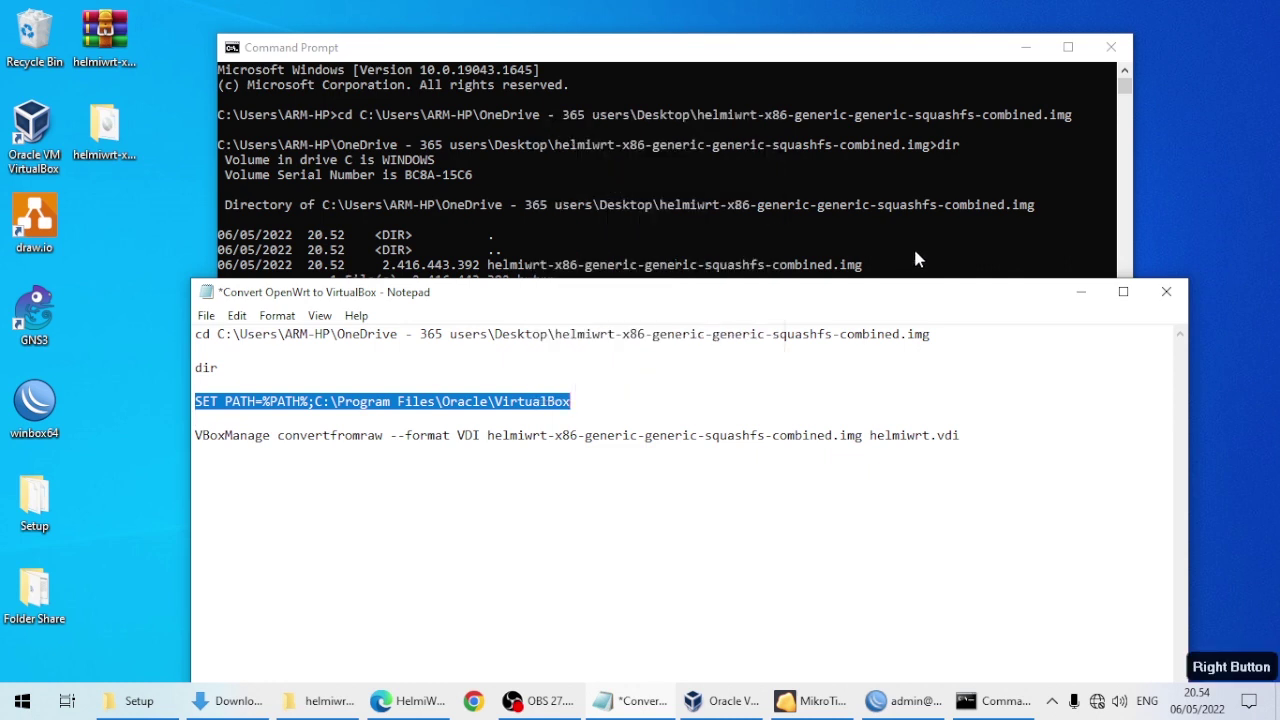
left_click(915, 239)
right_click(936, 333)
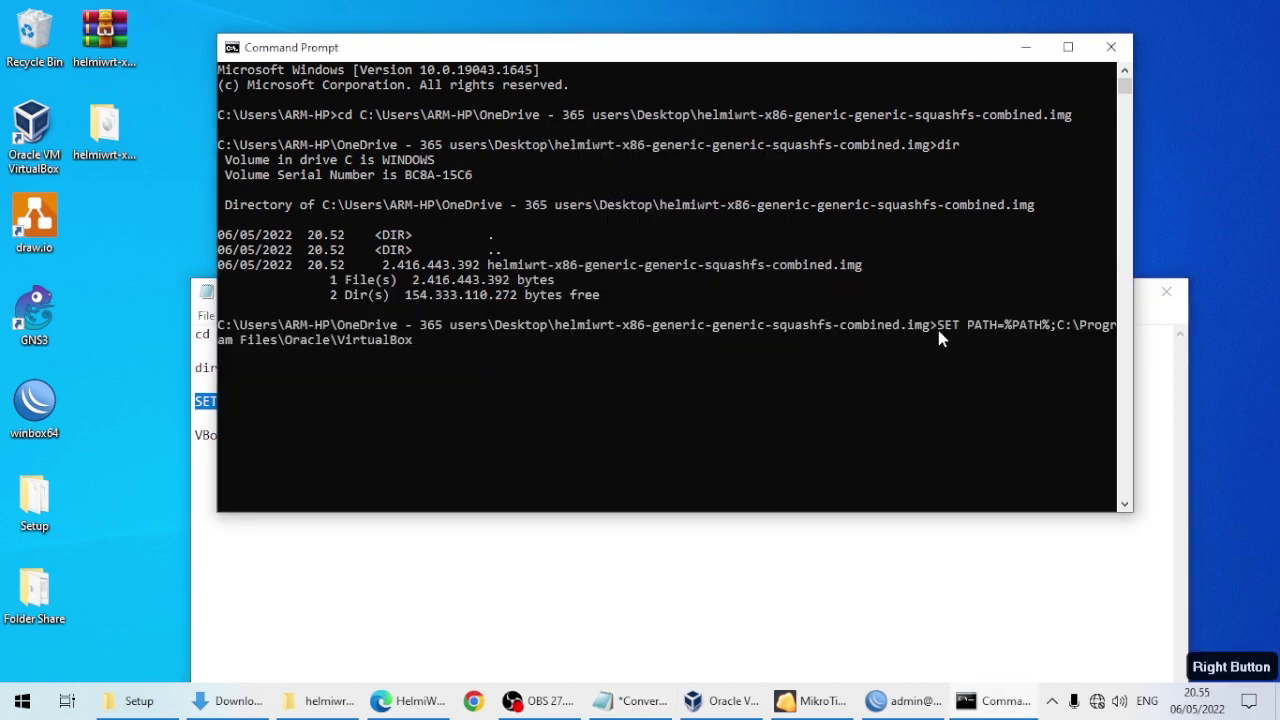
key("Return")
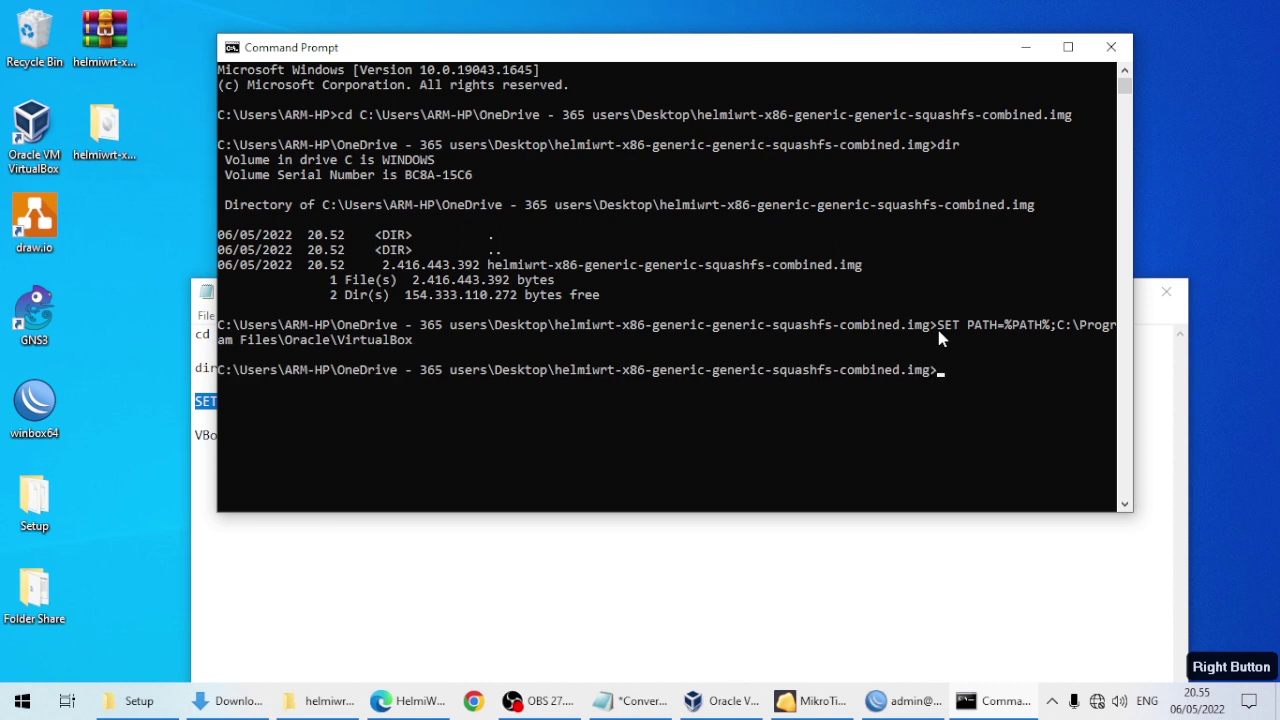
Copy the VBoxManage convertfromraw line from the notes and run it in Command Prompt to convert the image to helmiwrt.vdi.
left_click(645, 586)
left_click_drag(194, 436, 970, 432)
right_click(928, 442)
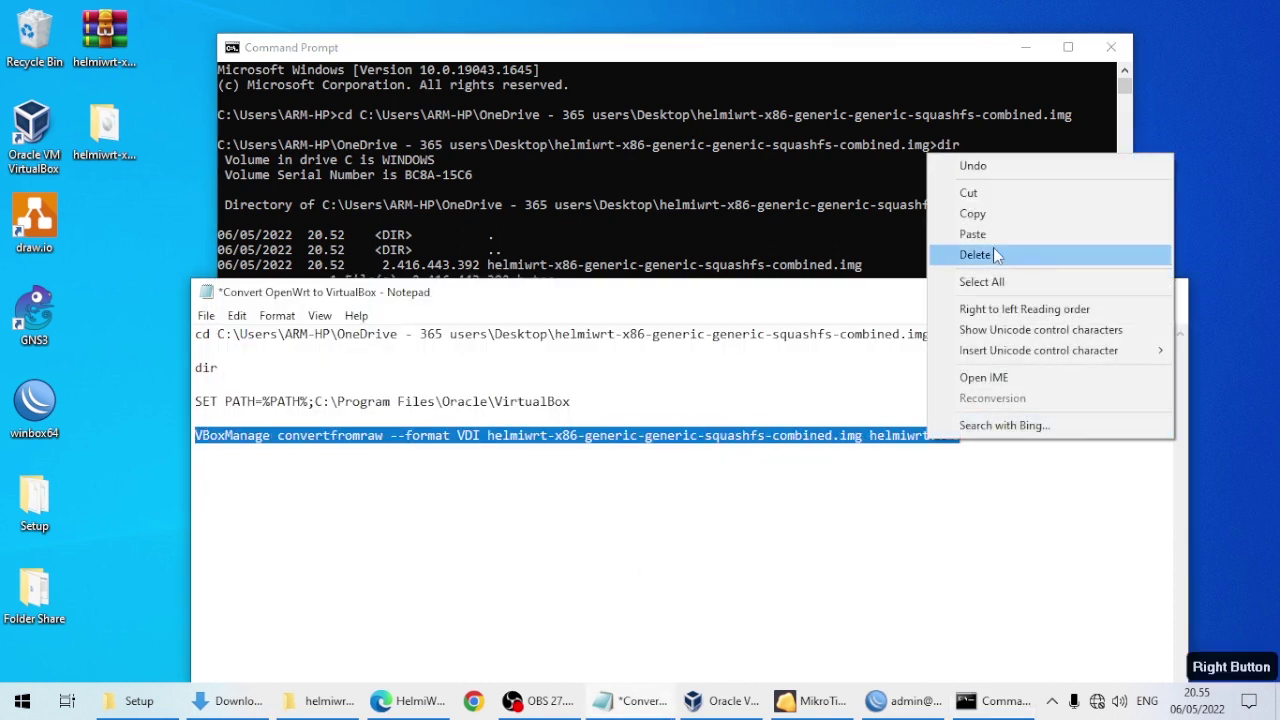
left_click(975, 213)
left_click(938, 58)
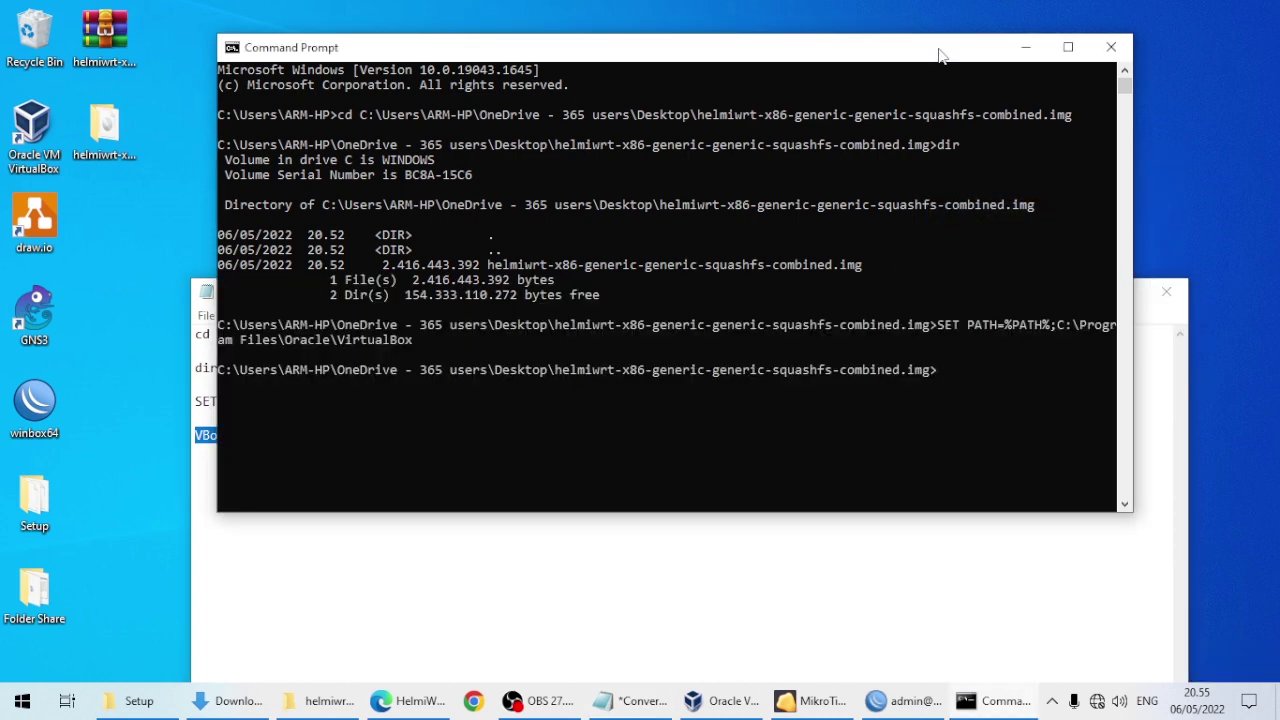
right_click(963, 380)
key("Return")
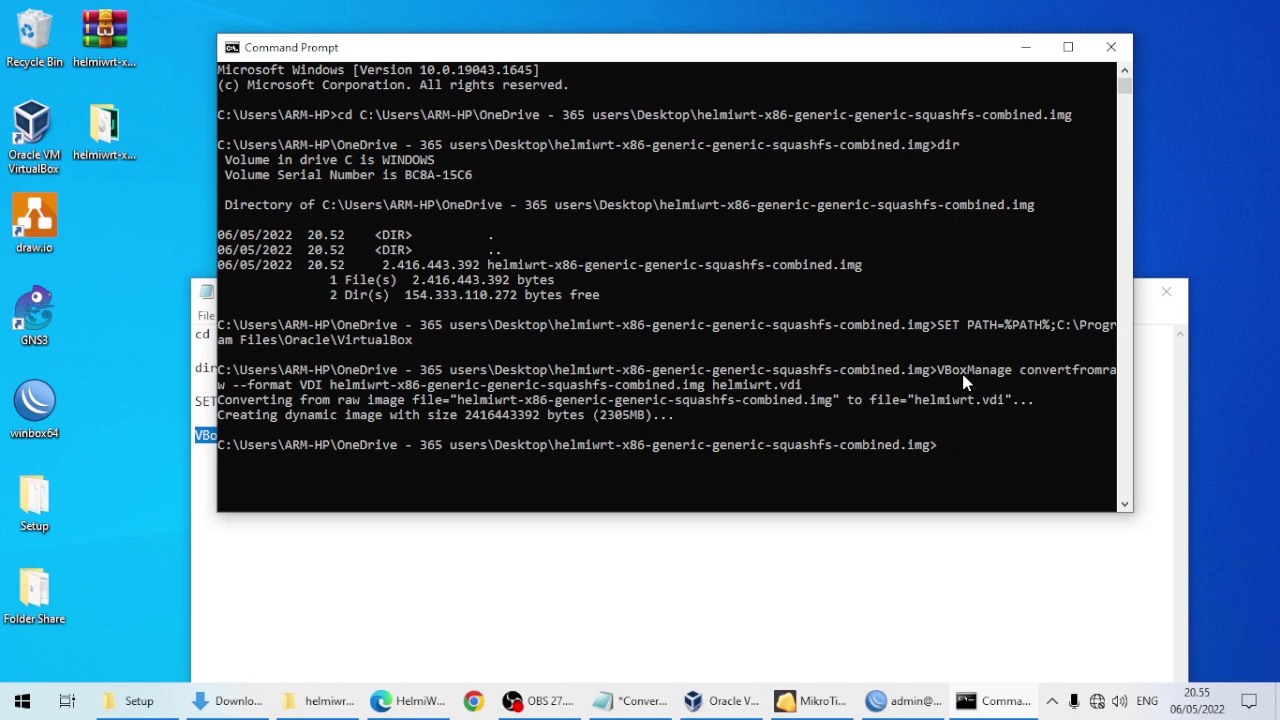
Minimise Command Prompt and Notepad, and copy the helmiwrt VDI file from the extracted HelmiWrt folder on the desktop.
left_click(1027, 50)
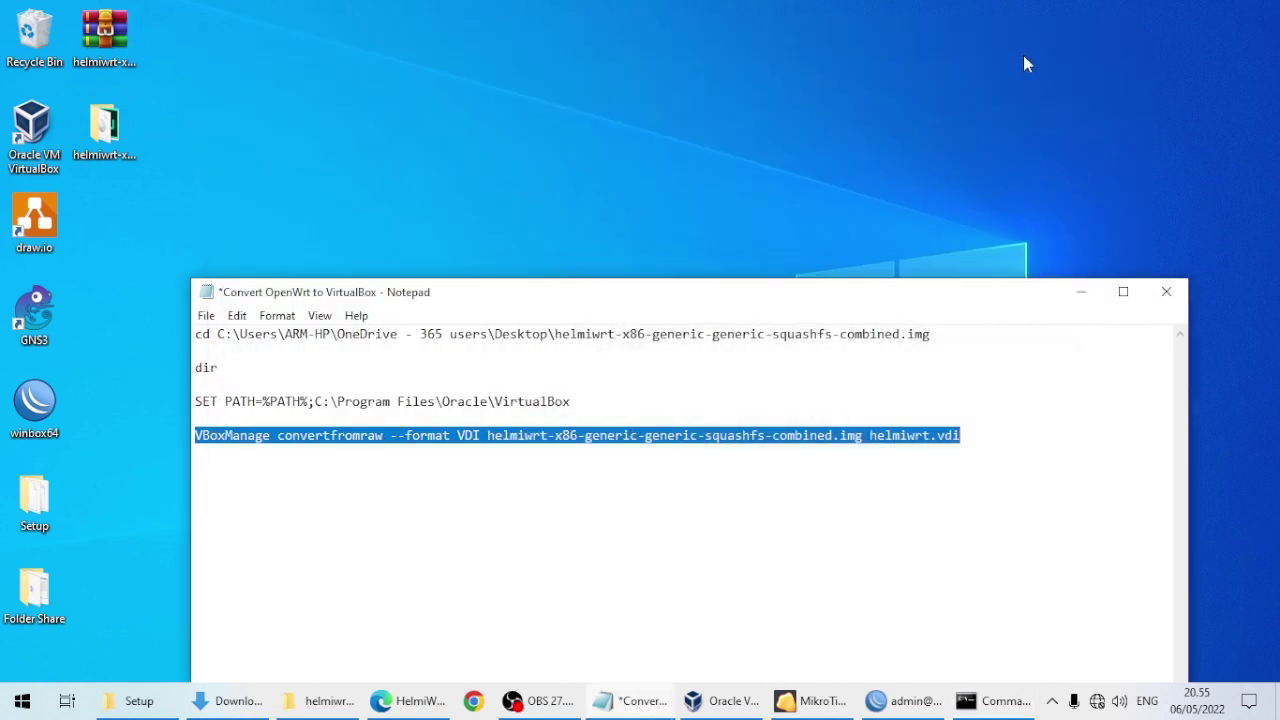
left_click(1078, 291)
double_click(125, 119)
left_click(402, 284)
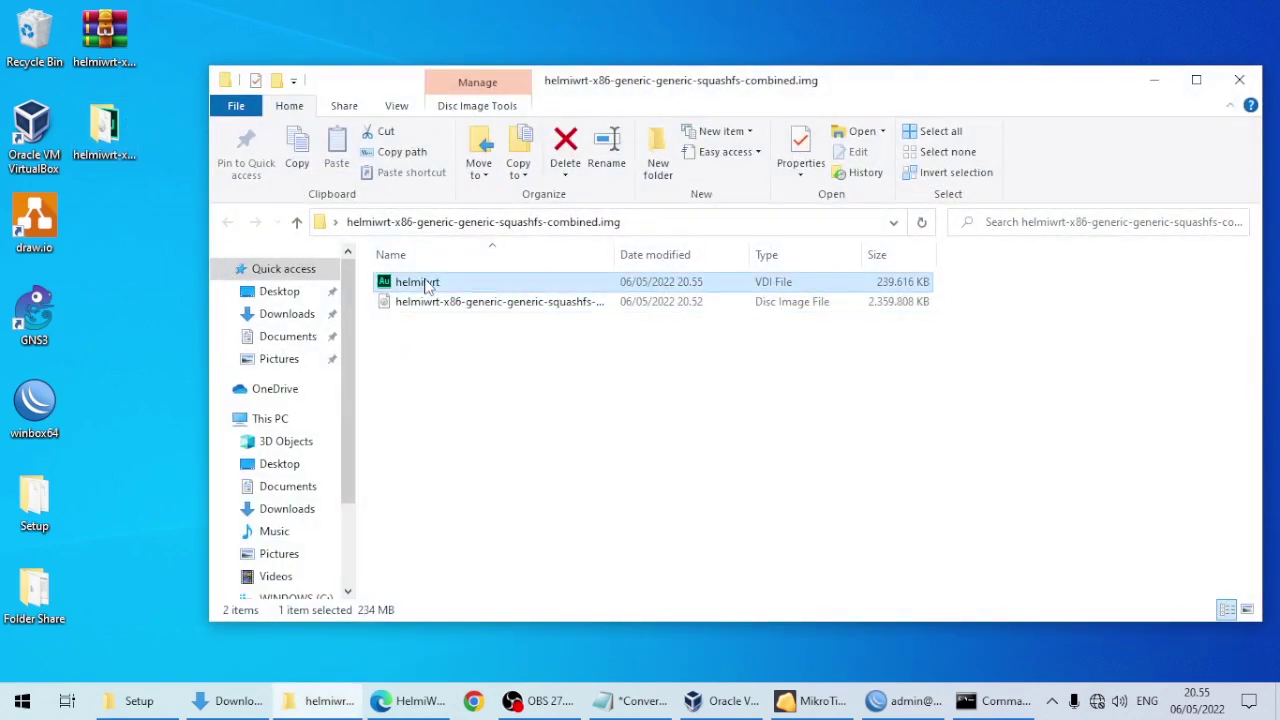
left_click(515, 300)
left_click(538, 287)
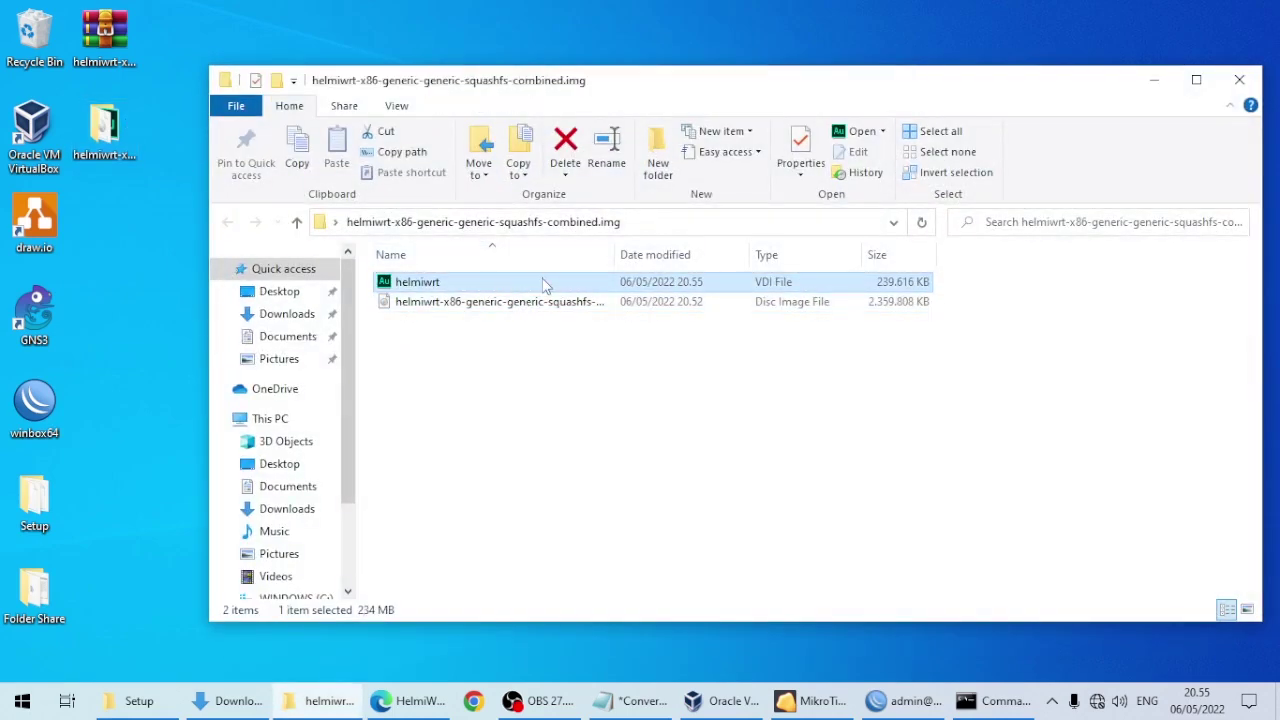
right_click(542, 284)
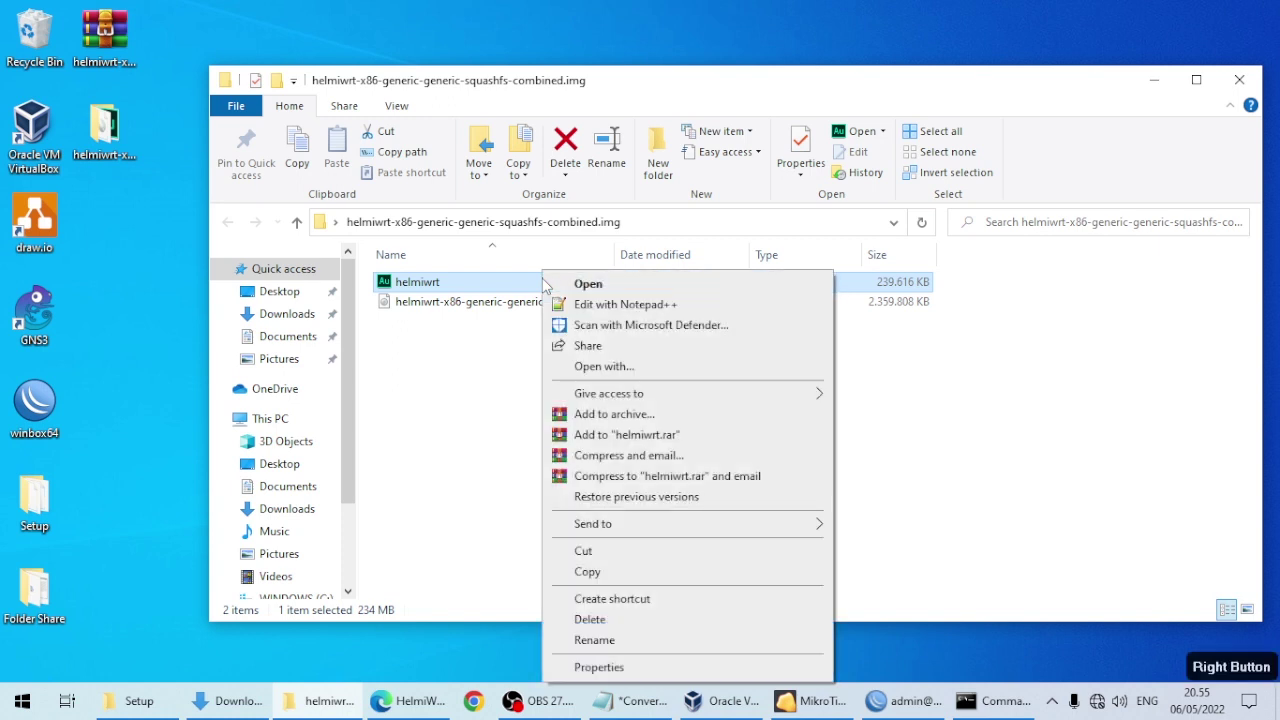
left_click(624, 571)
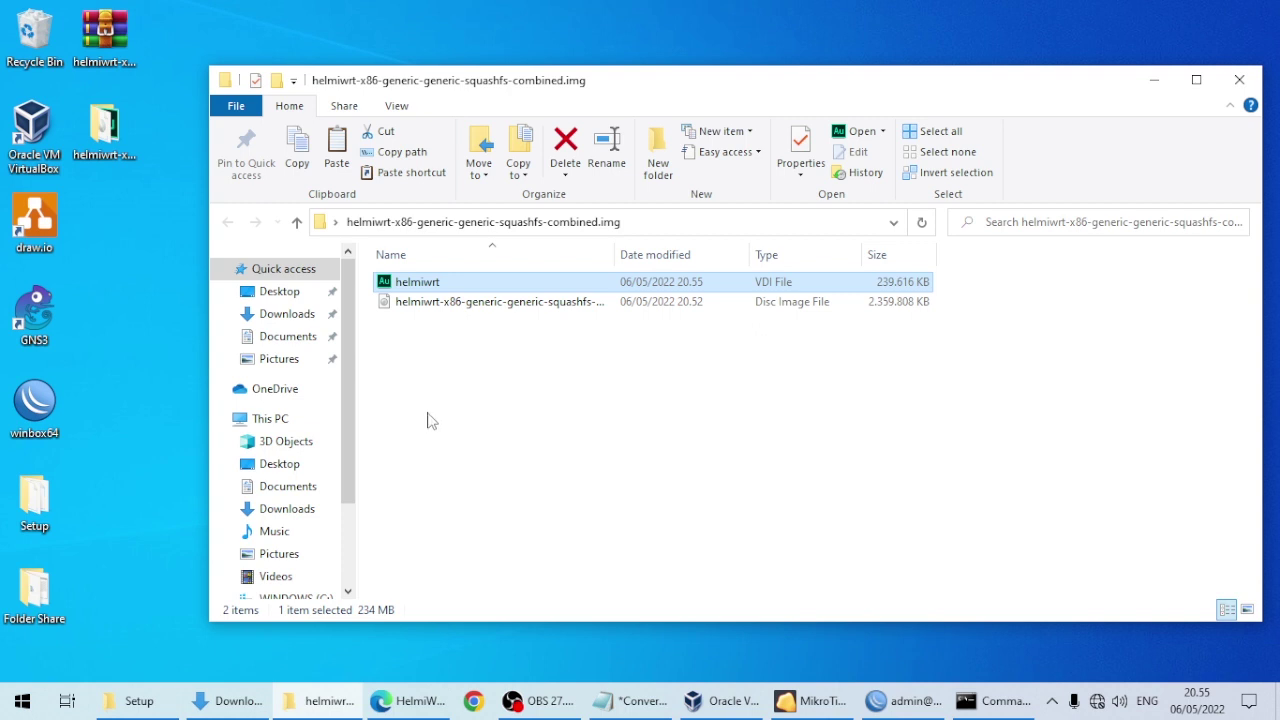
Create a folder named Openwrt-Helmiwrt in F:\2. DATABASE\4. VIRTUALBOX.
left_click_drag(351, 403, 329, 543)
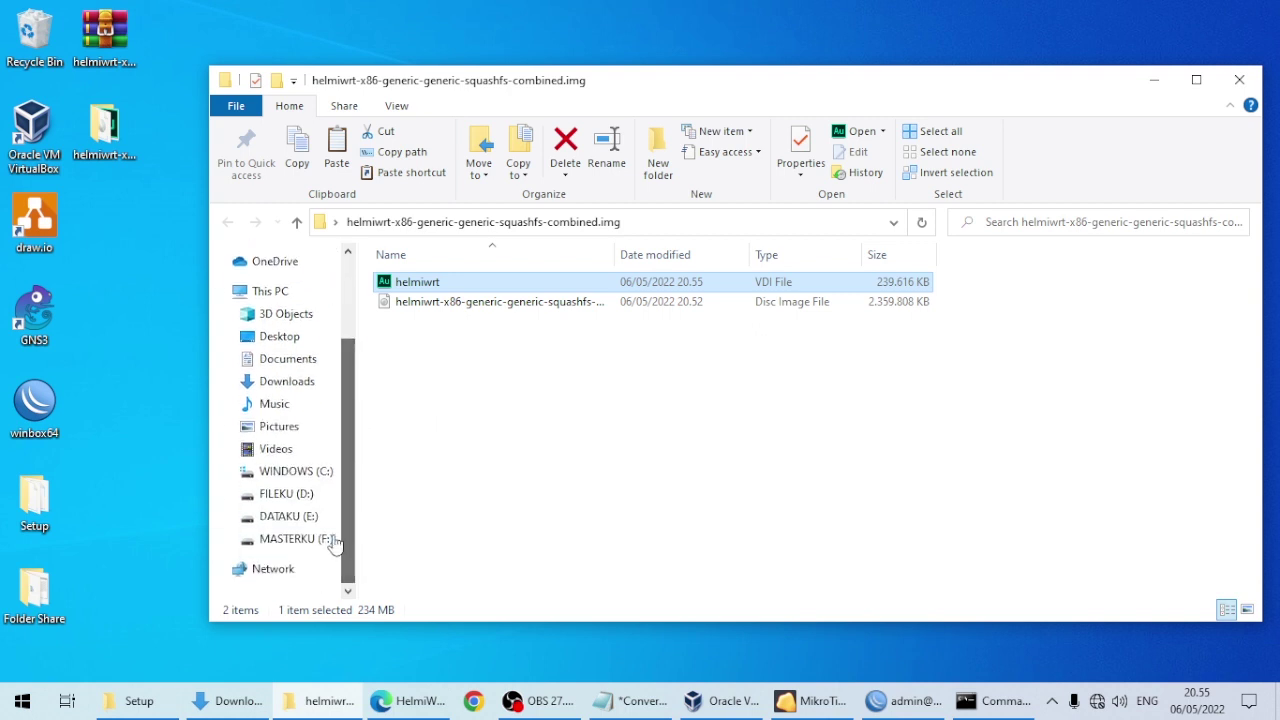
left_click(305, 540)
double_click(440, 302)
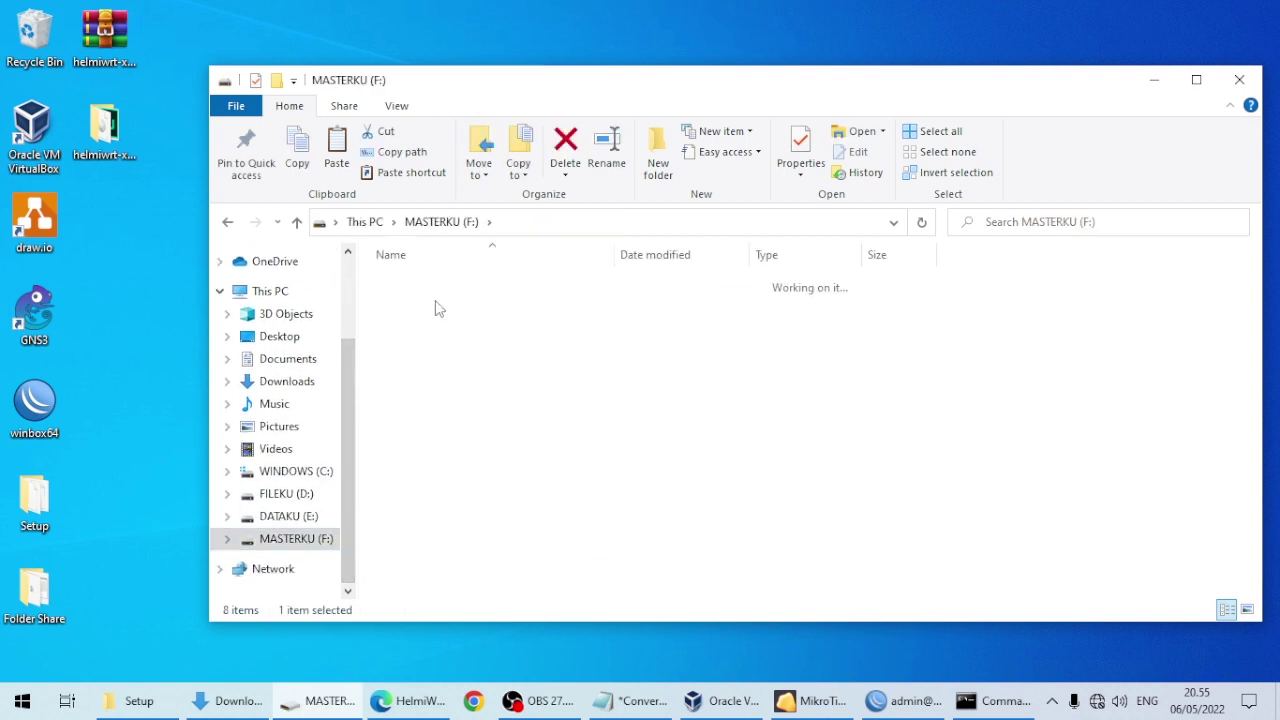
double_click(457, 345)
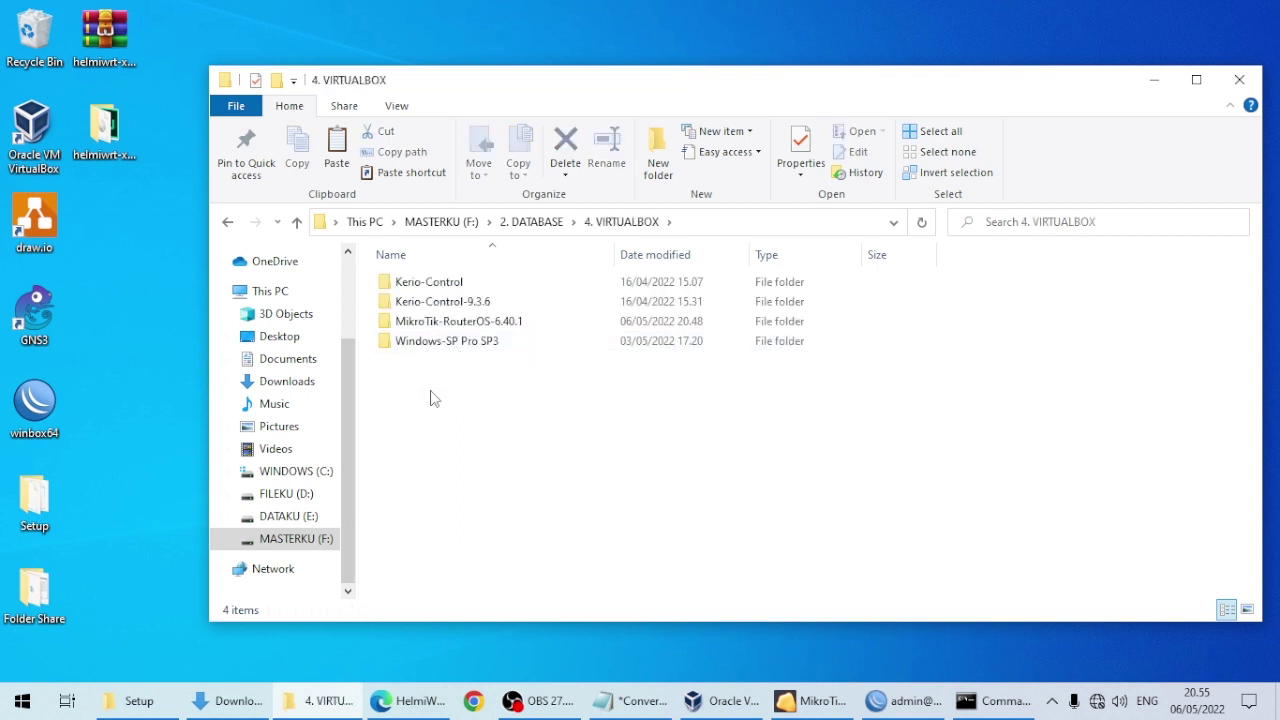
left_click(276, 80)
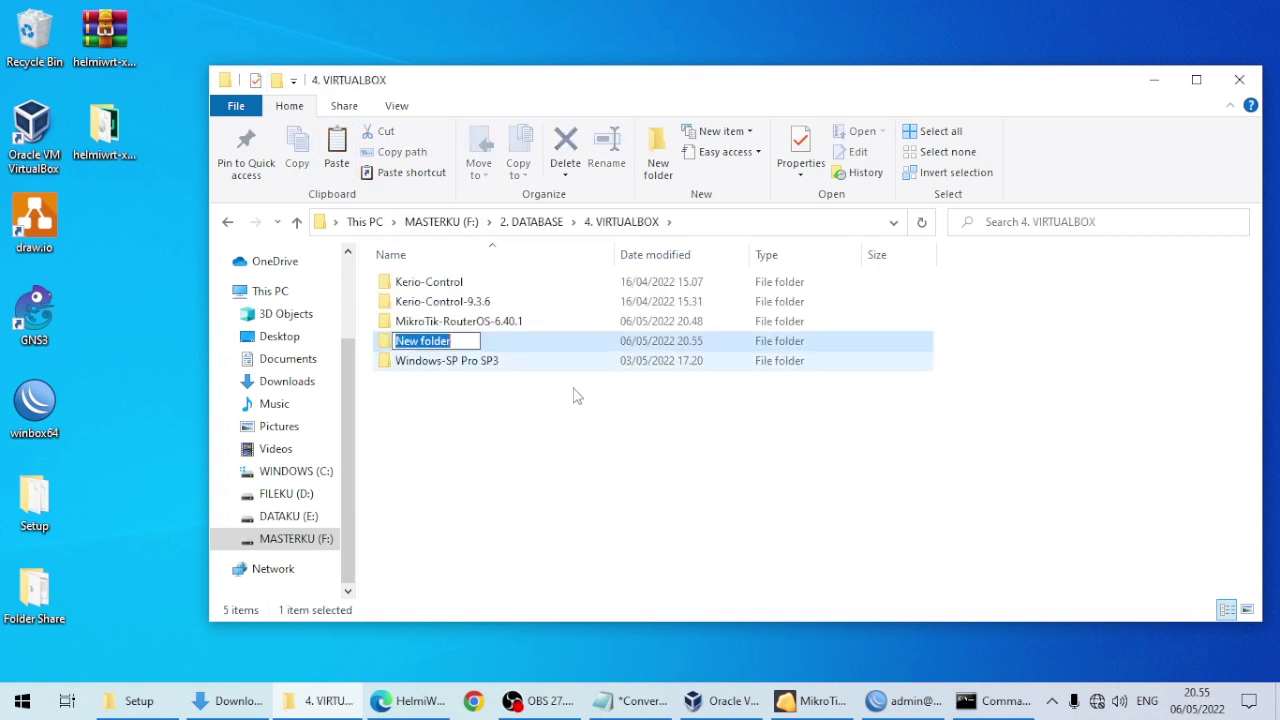
type("O")
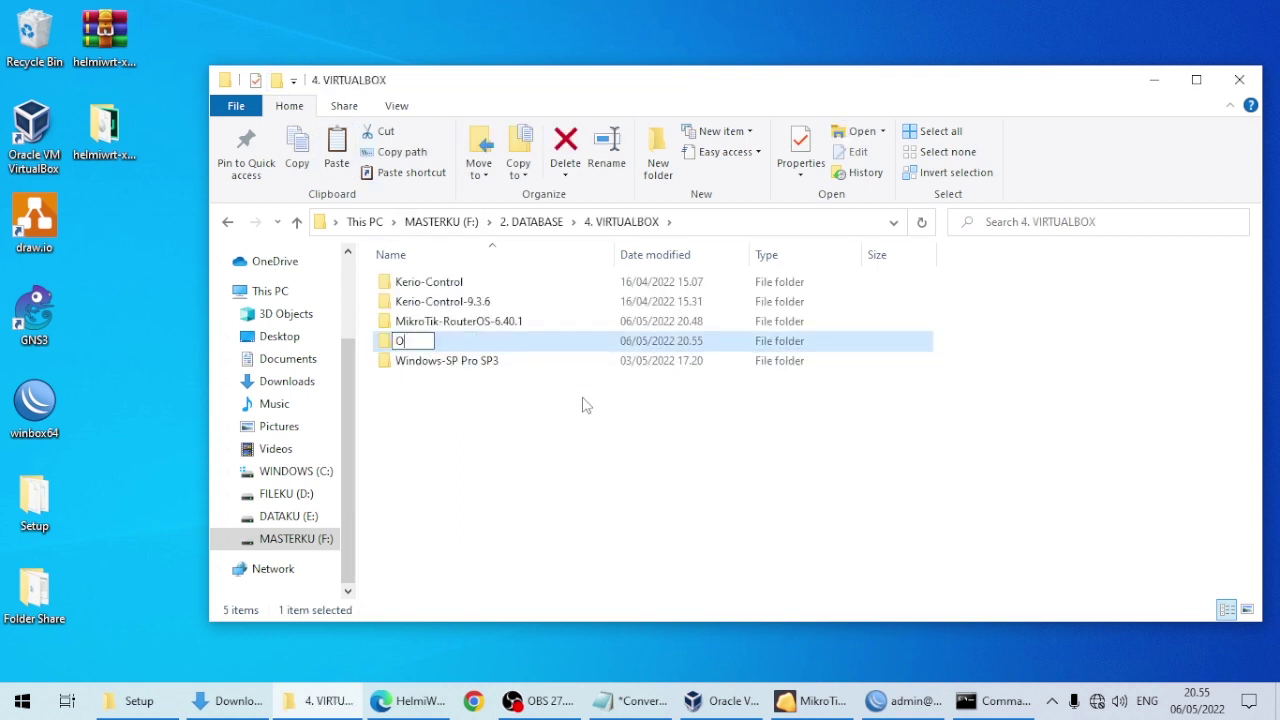
type("penwrt-")
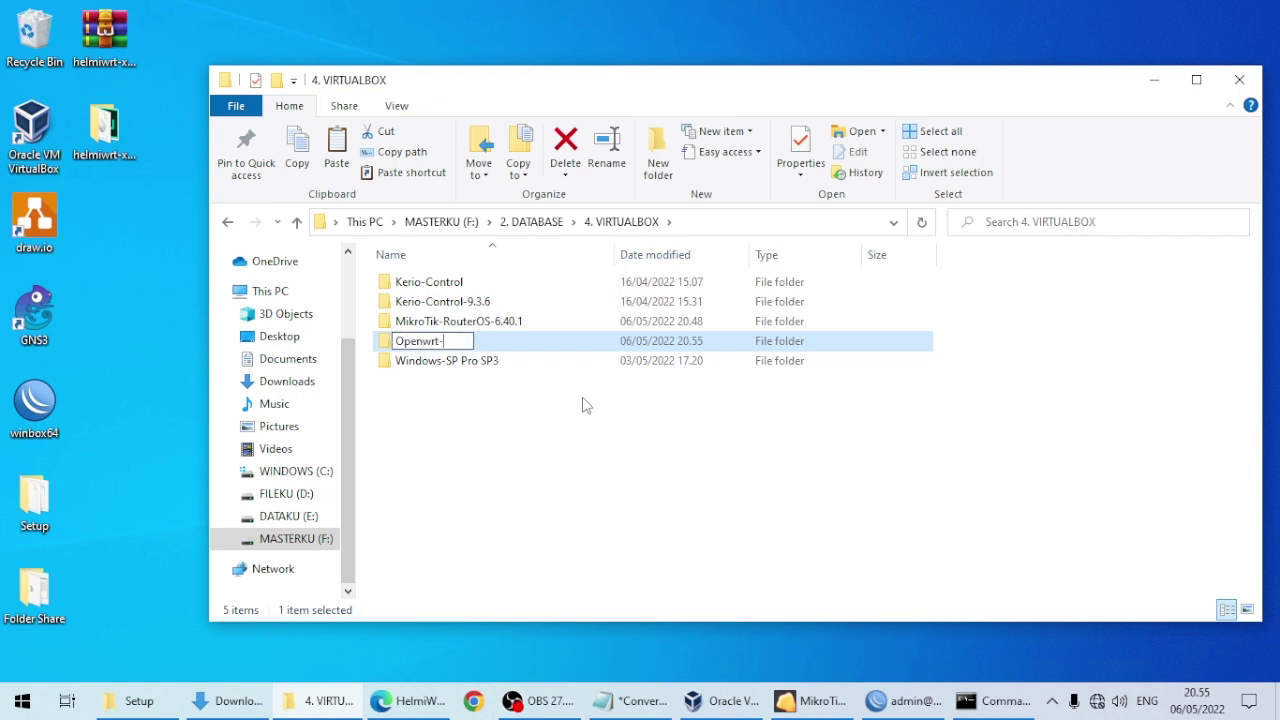
type("Helmiw")
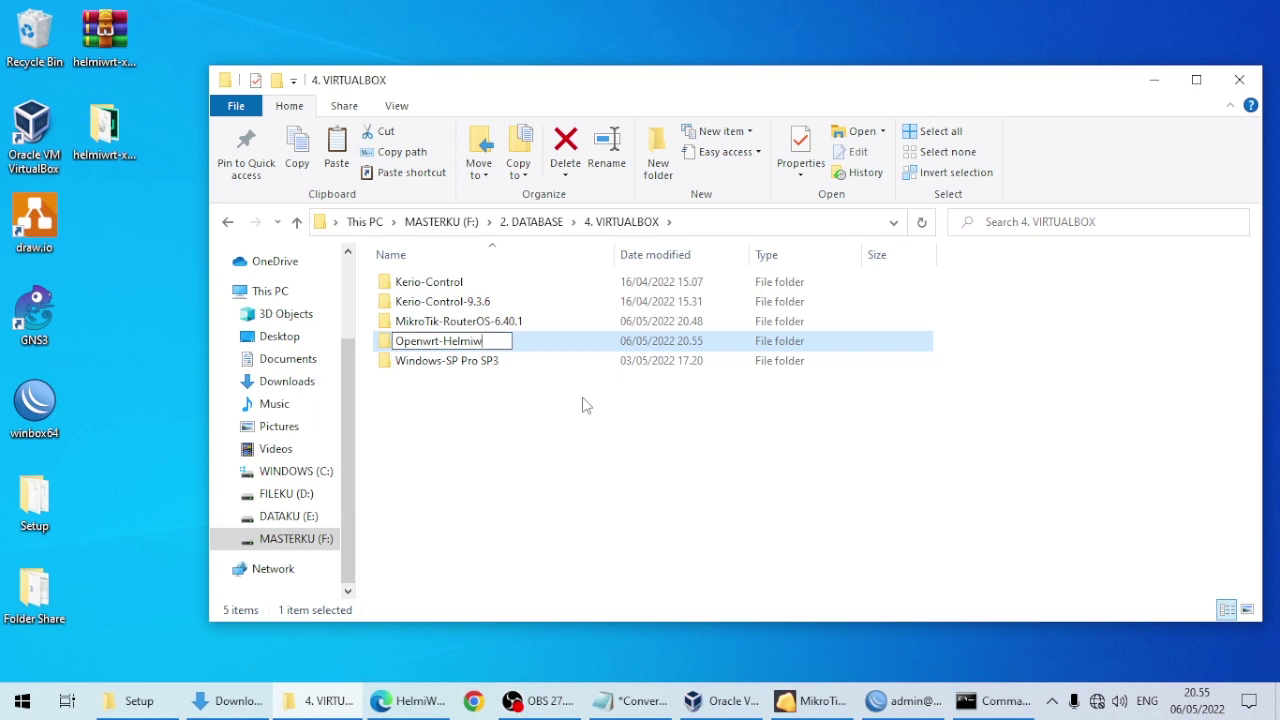
type("rt")
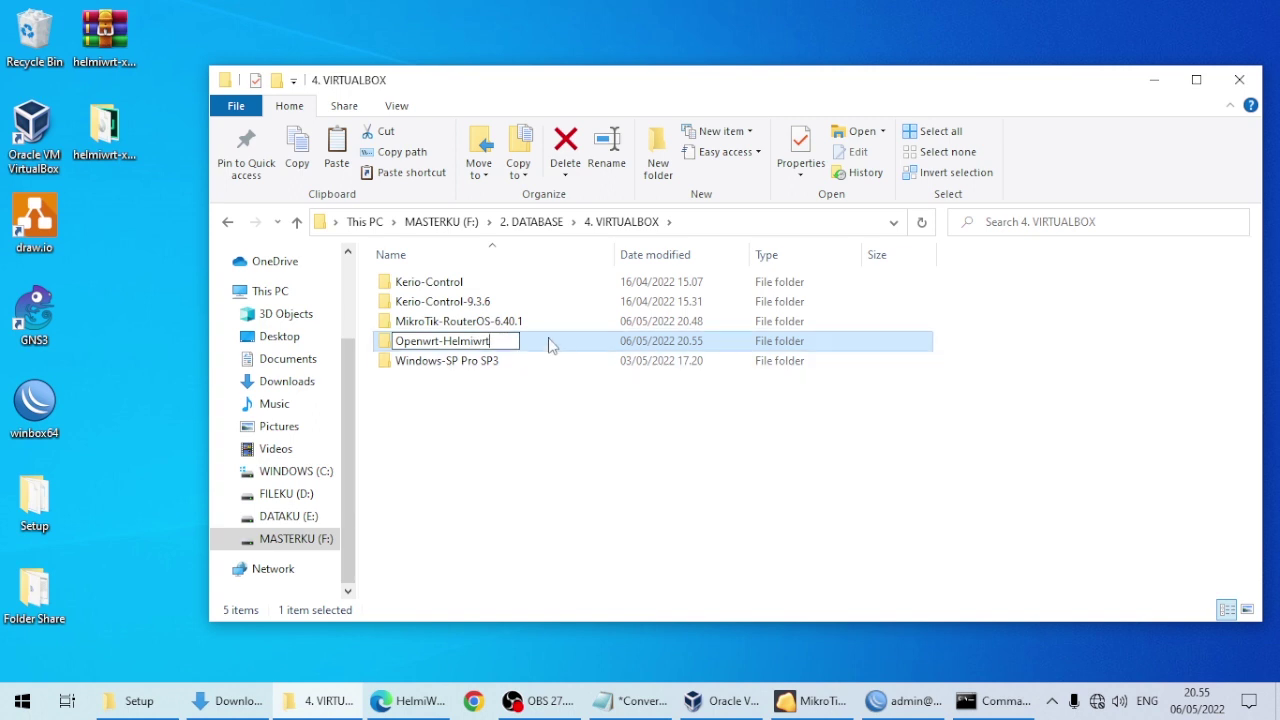
left_click(548, 343)
Paste the copied helmiwrt VDI file into the Openwrt-Helmiwrt folder and minimise the File Explorer window.
double_click(548, 343)
right_click(542, 313)
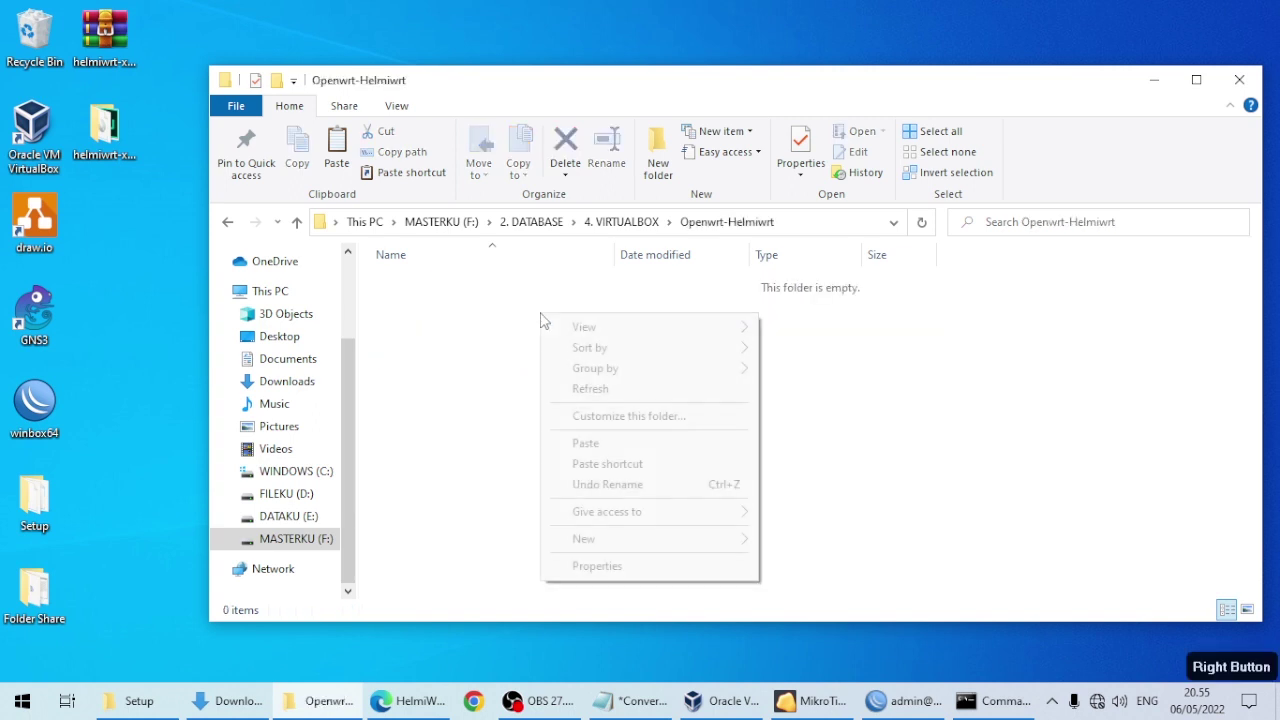
left_click(601, 444)
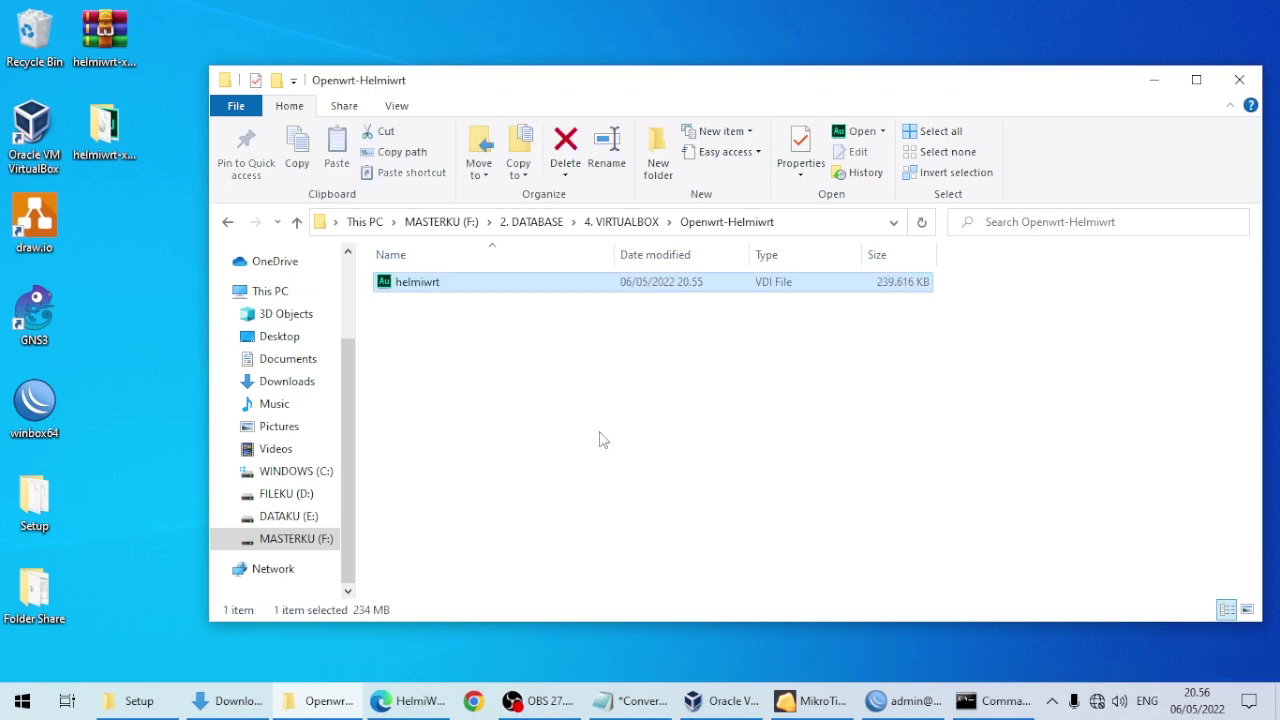
left_click(1156, 80)
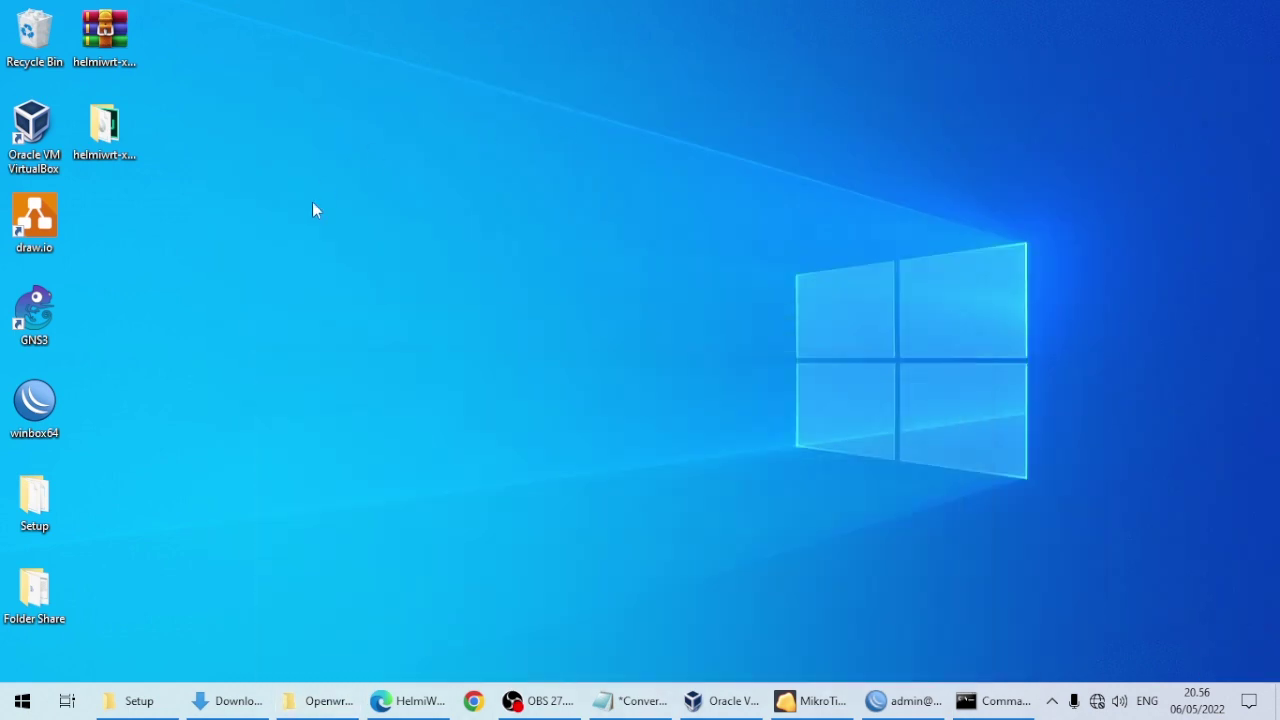
In VirtualBox Manager, start a new virtual machine named HelmiWrt with type Linux and version Linux 2.6 / 3.x / 4.x (64-bit).
left_click(724, 703)
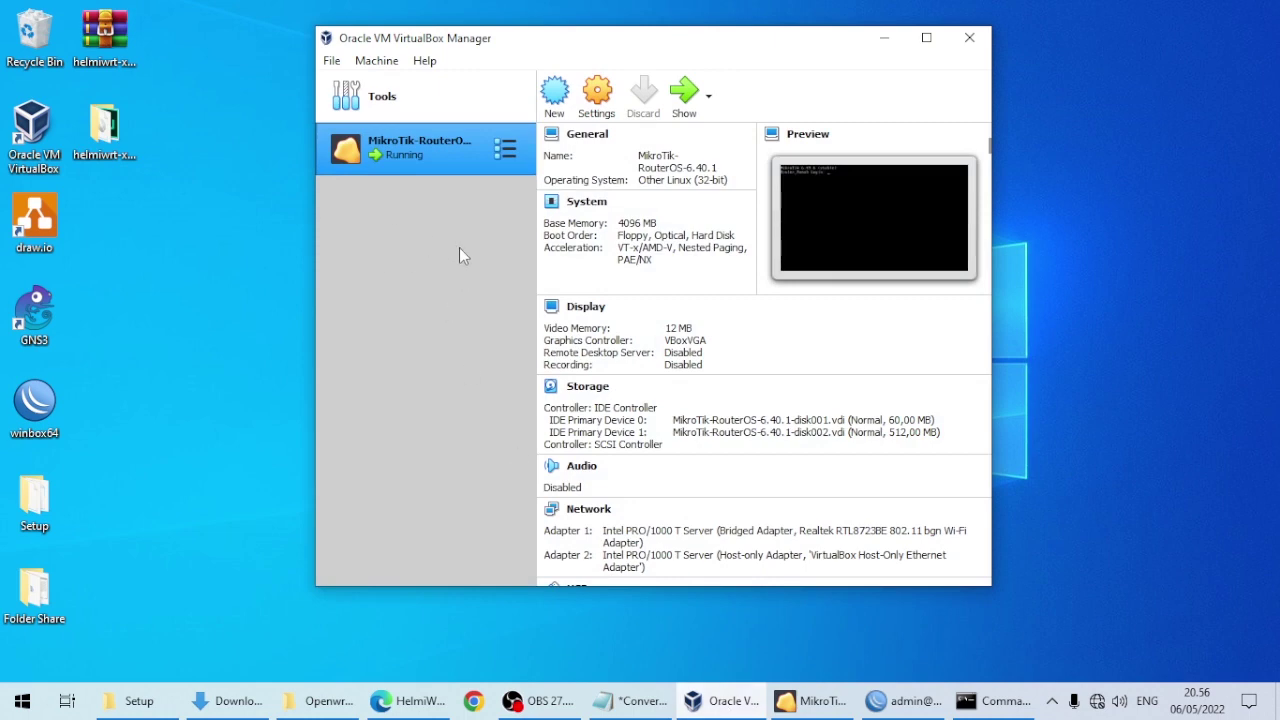
left_click(555, 93)
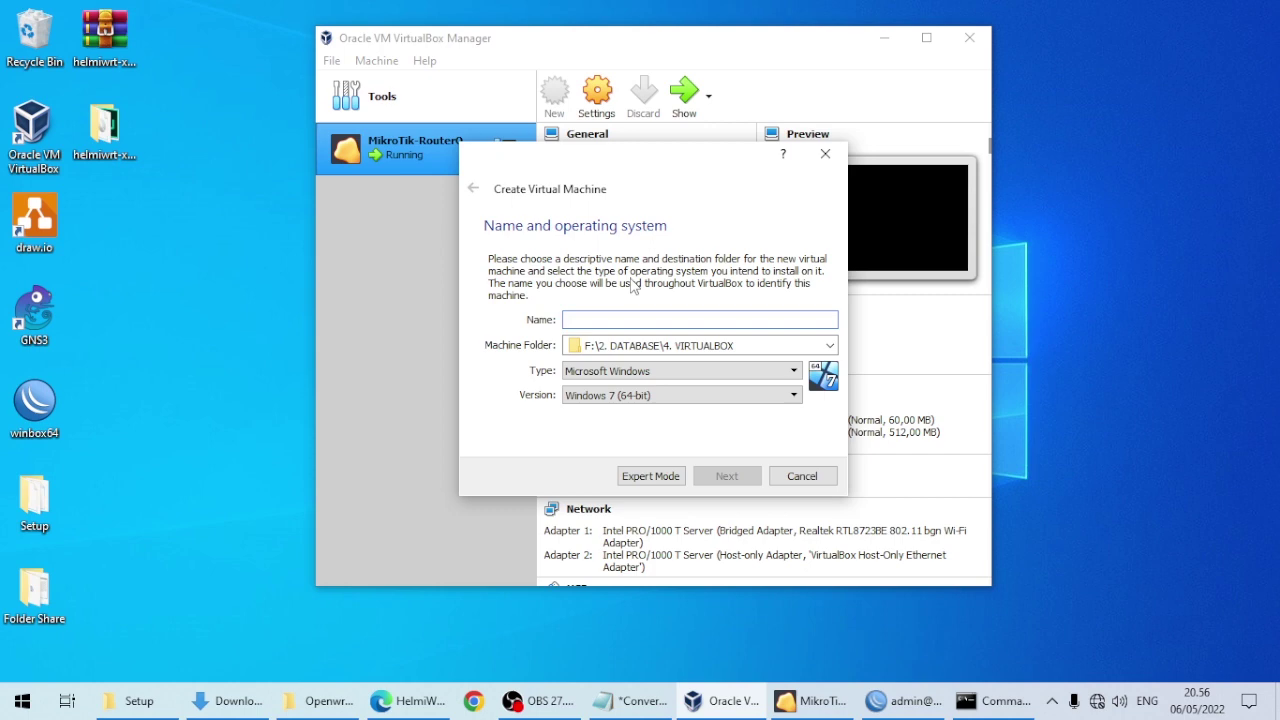
type("HelmiWrt")
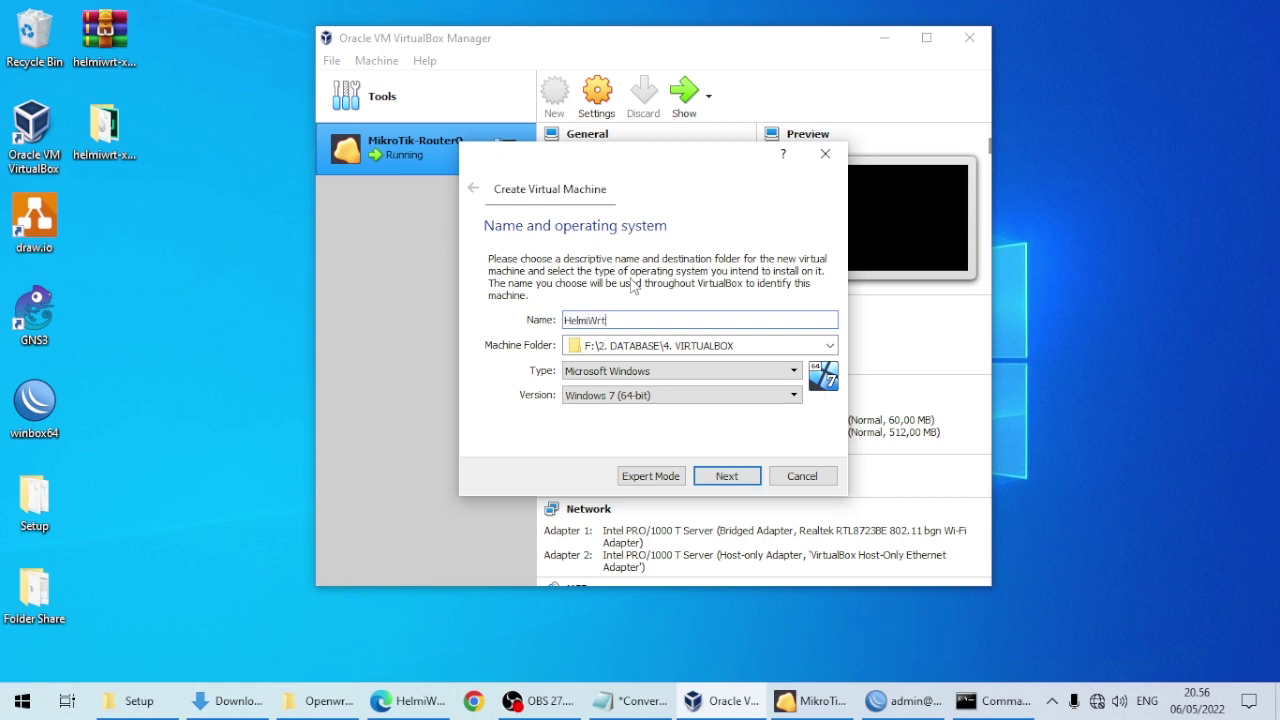
left_click(684, 370)
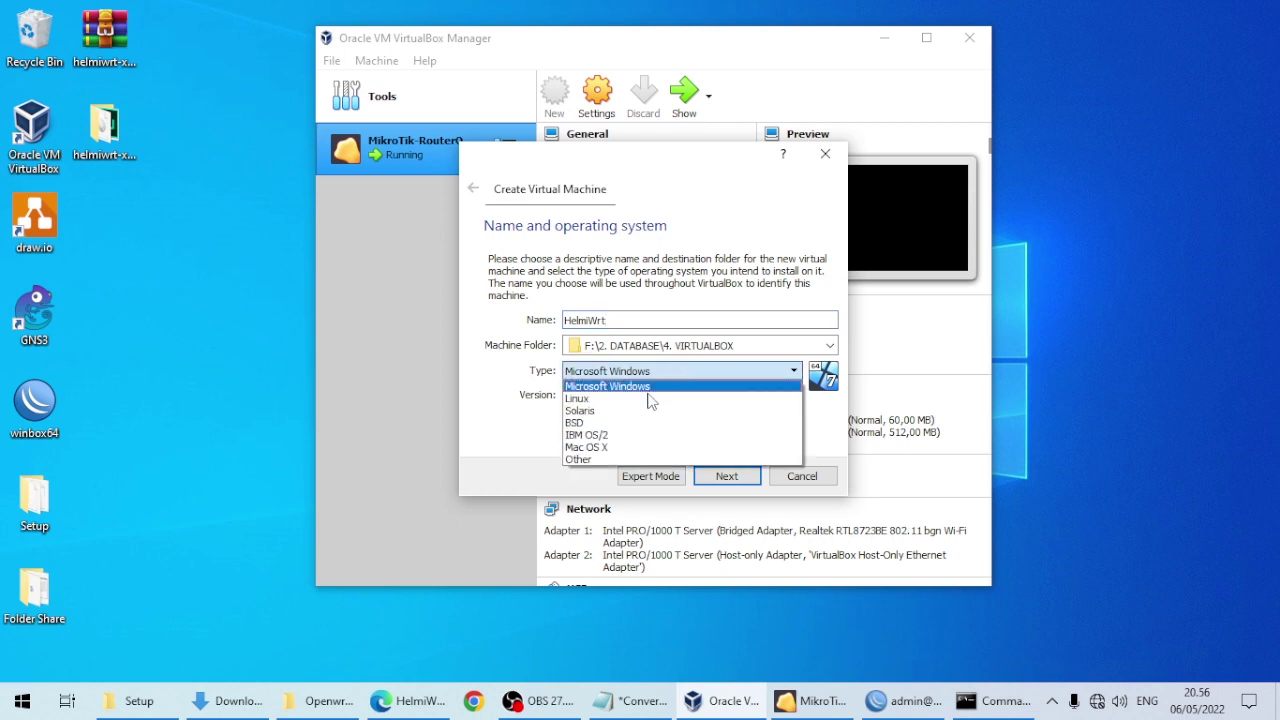
left_click(650, 398)
left_click(651, 395)
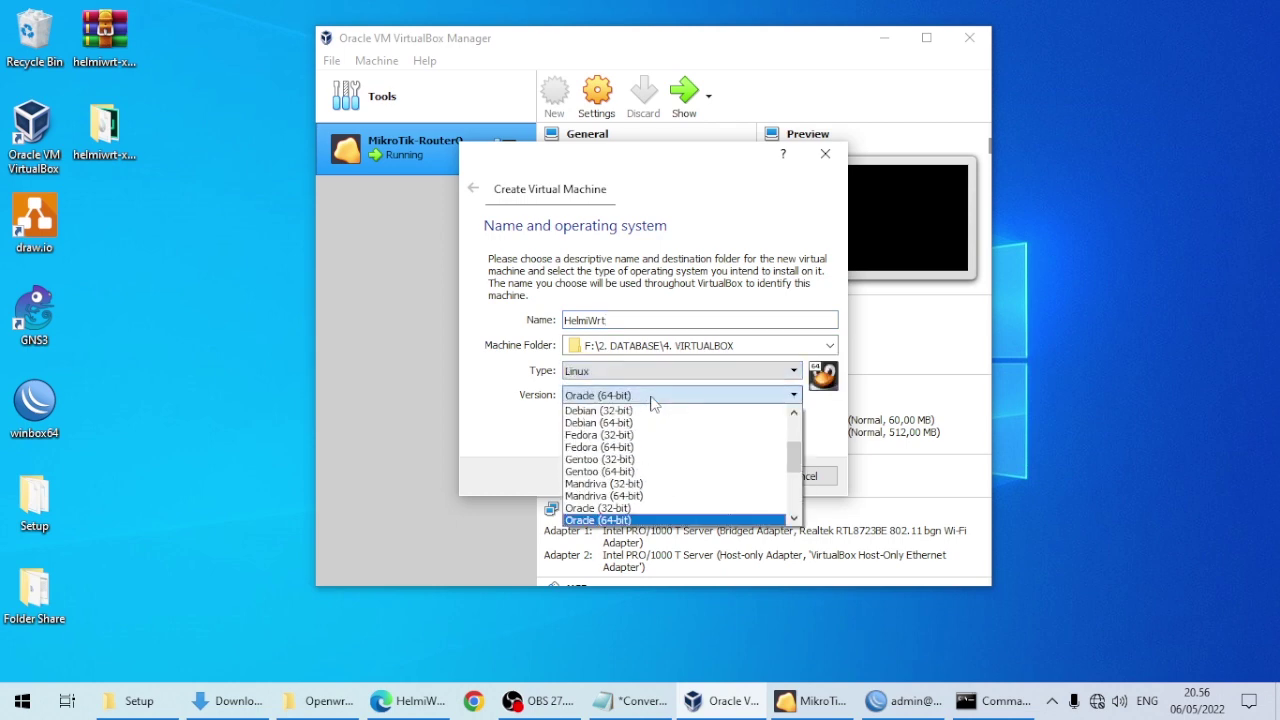
left_click_drag(795, 455, 796, 430)
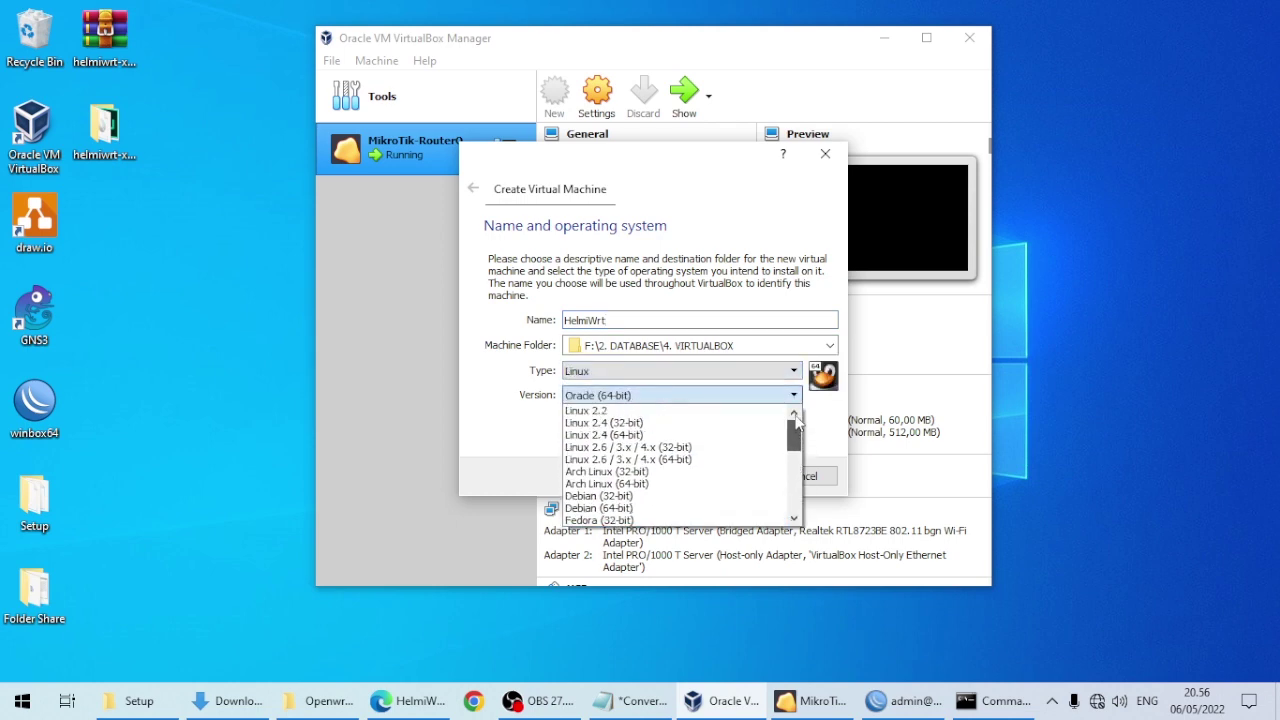
left_click(697, 460)
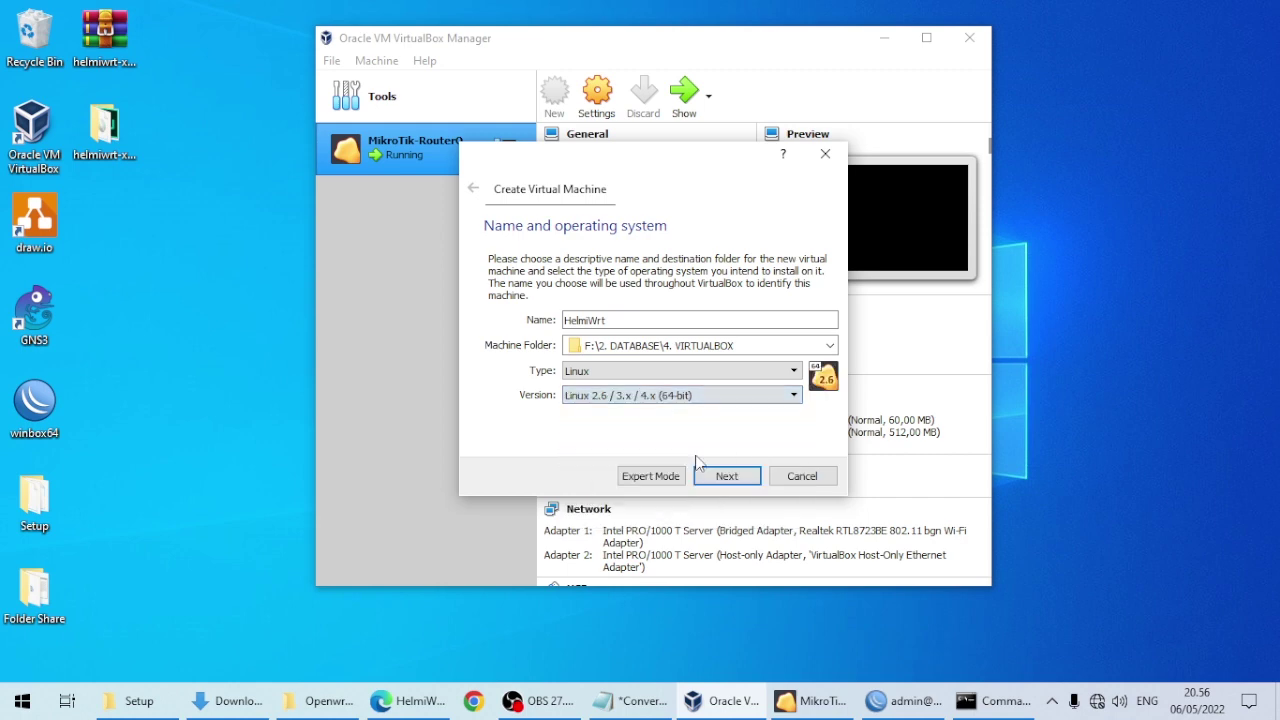
left_click(743, 479)
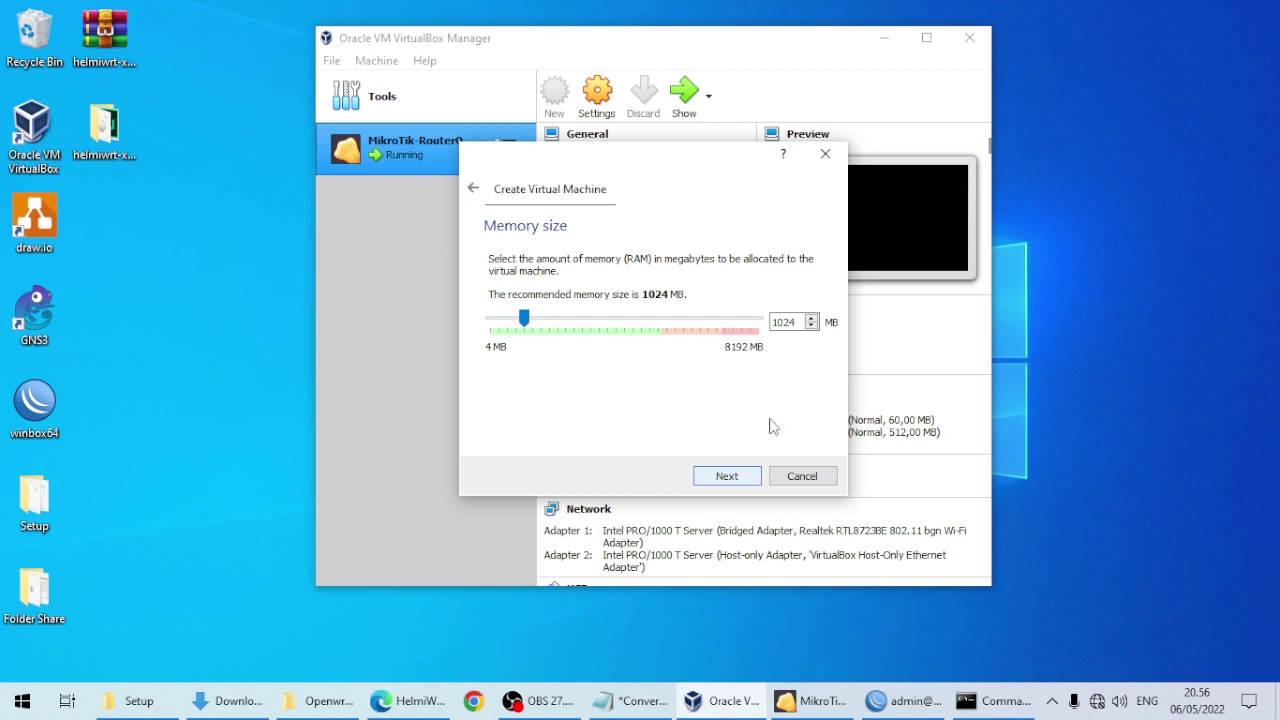
Accept 1024 MB of memory, choose to use an existing virtual hard disk file, and open the disk selector.
left_click(726, 477)
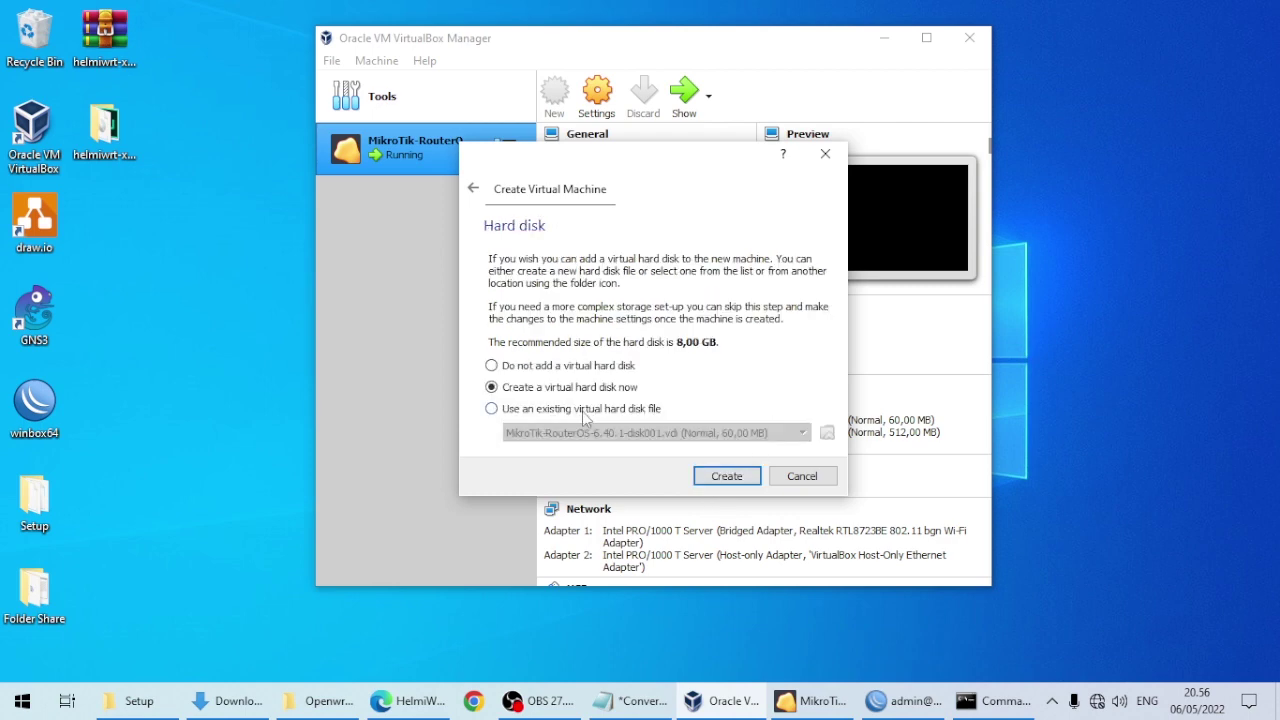
left_click(584, 410)
left_click(827, 433)
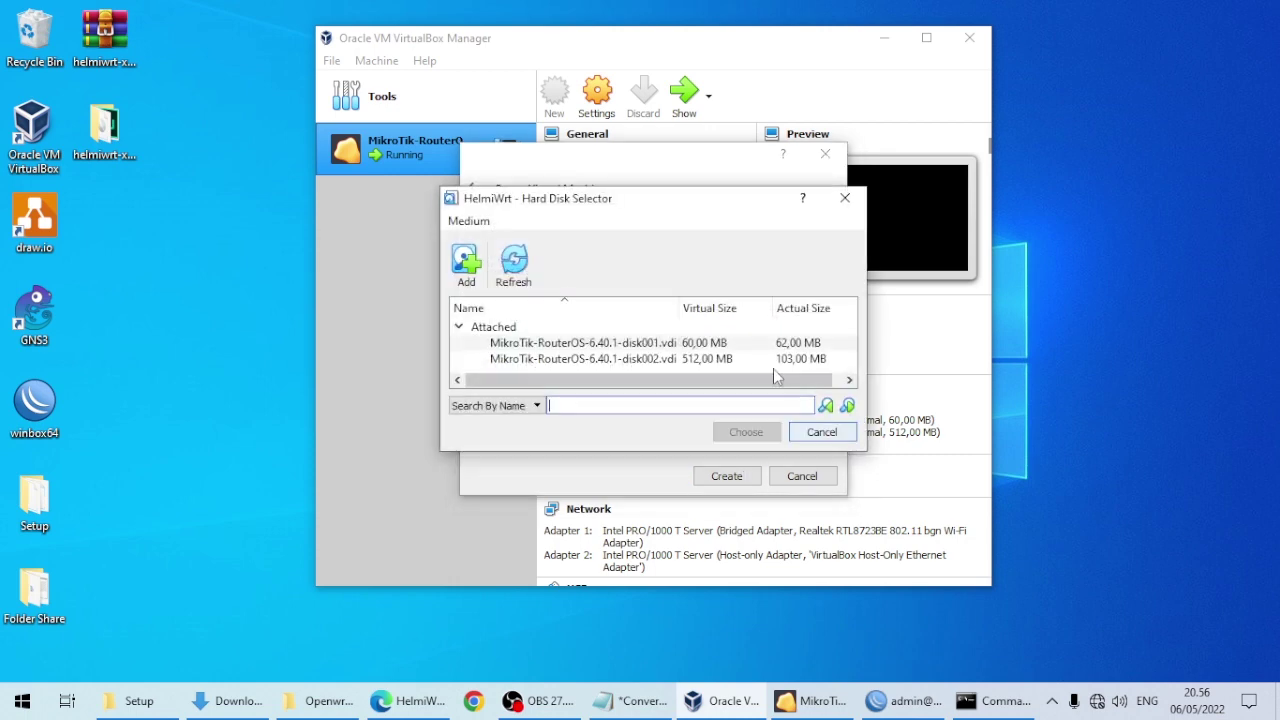
Add helmiwrt.vdi from F:\2. DATABASE\4. VIRTUALBOX\Openwrt-Helmiwrt, choose it as the hard disk and create the machine.
scroll(464, 333, "down", 1)
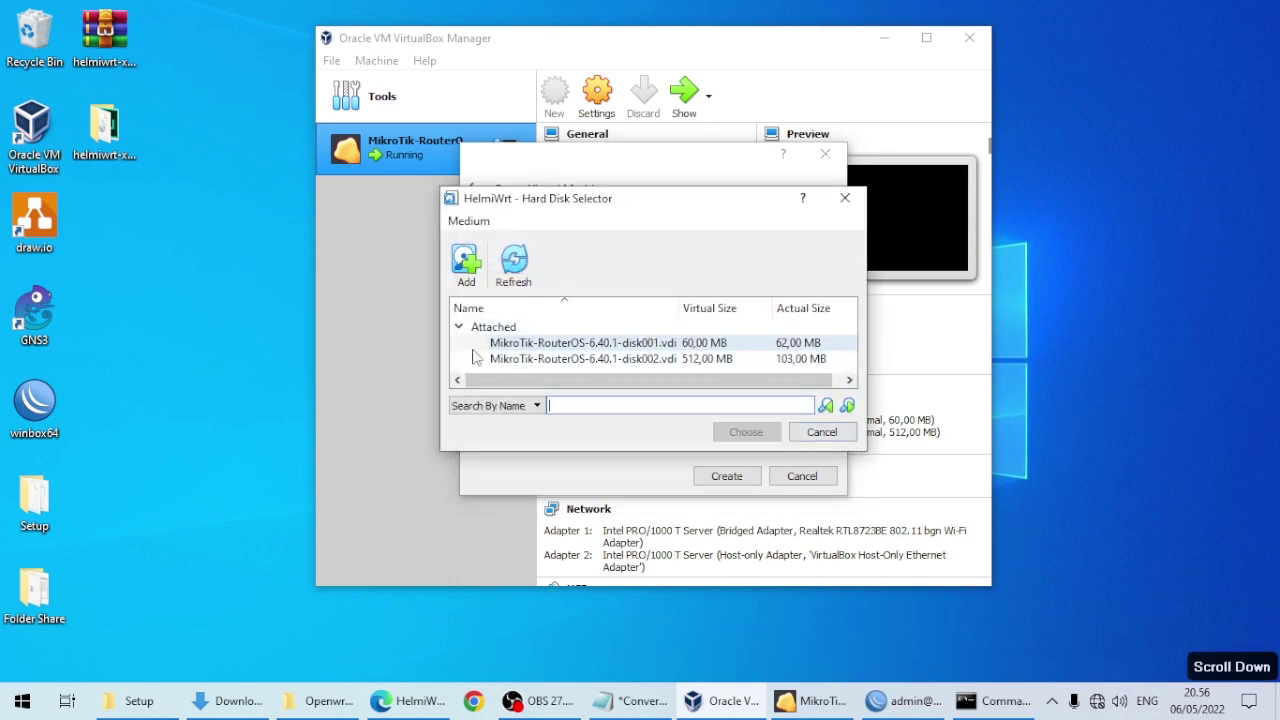
left_click(465, 262)
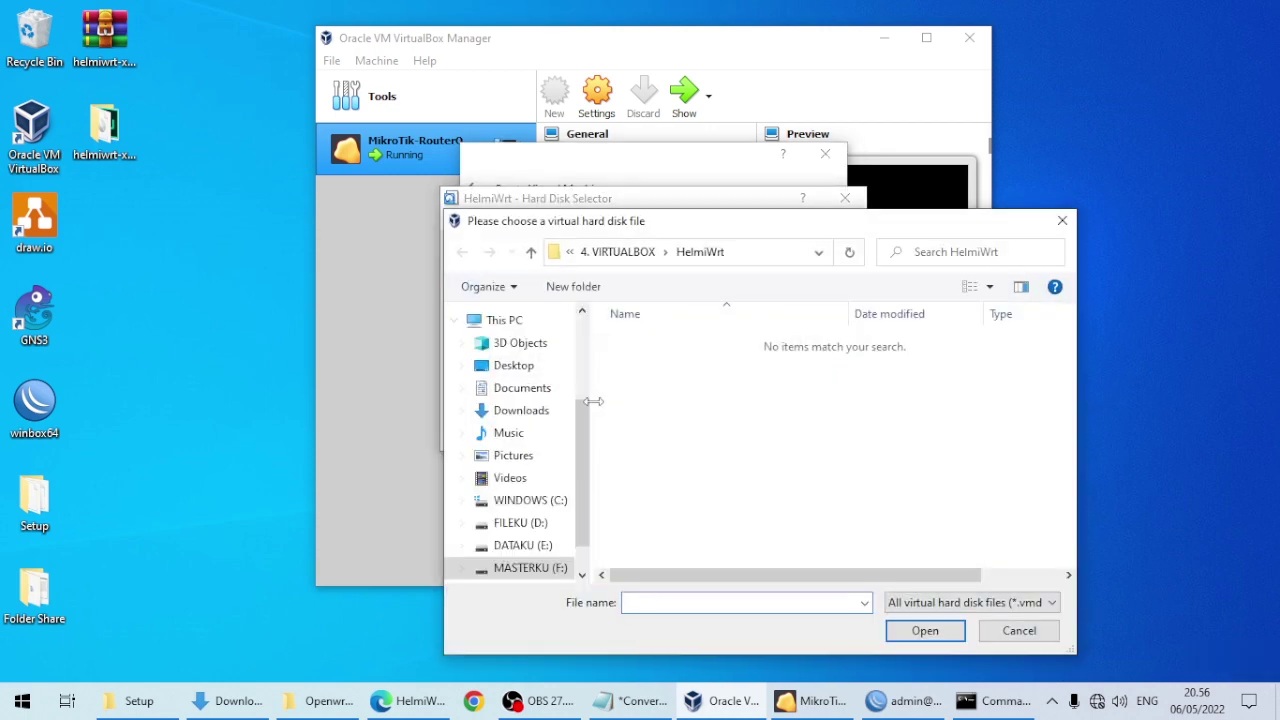
left_click(548, 570)
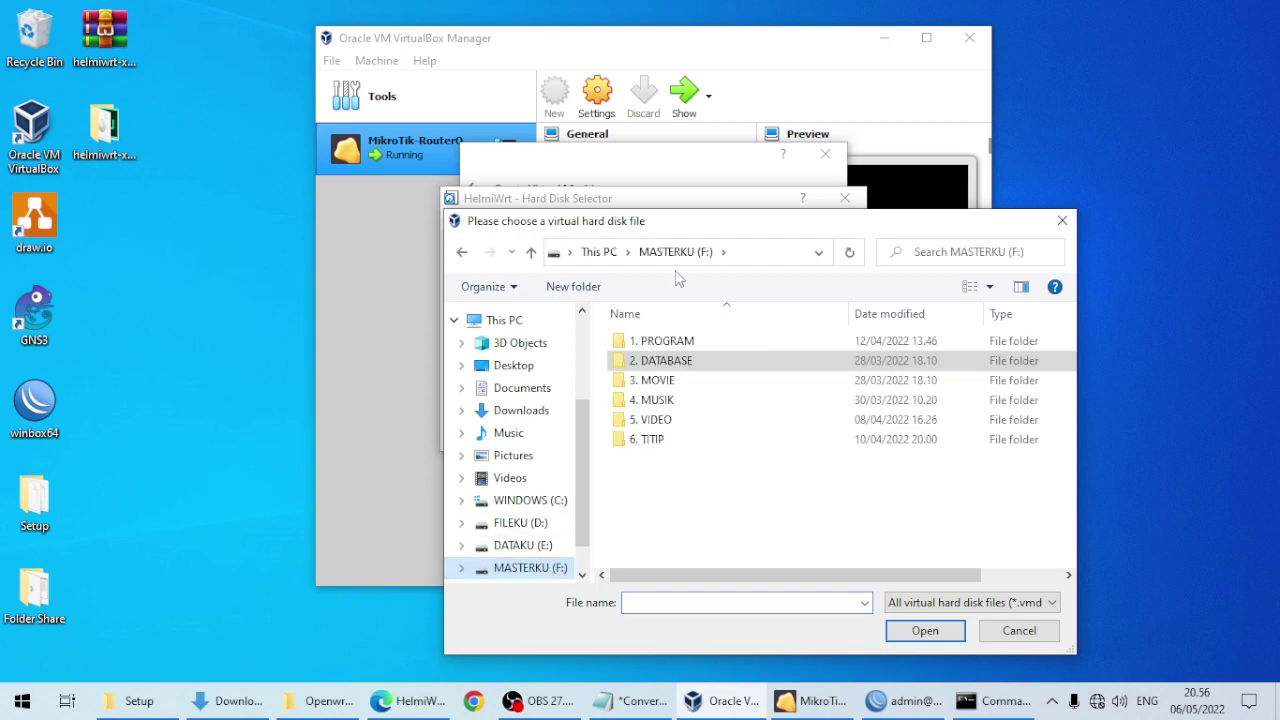
double_click(664, 362)
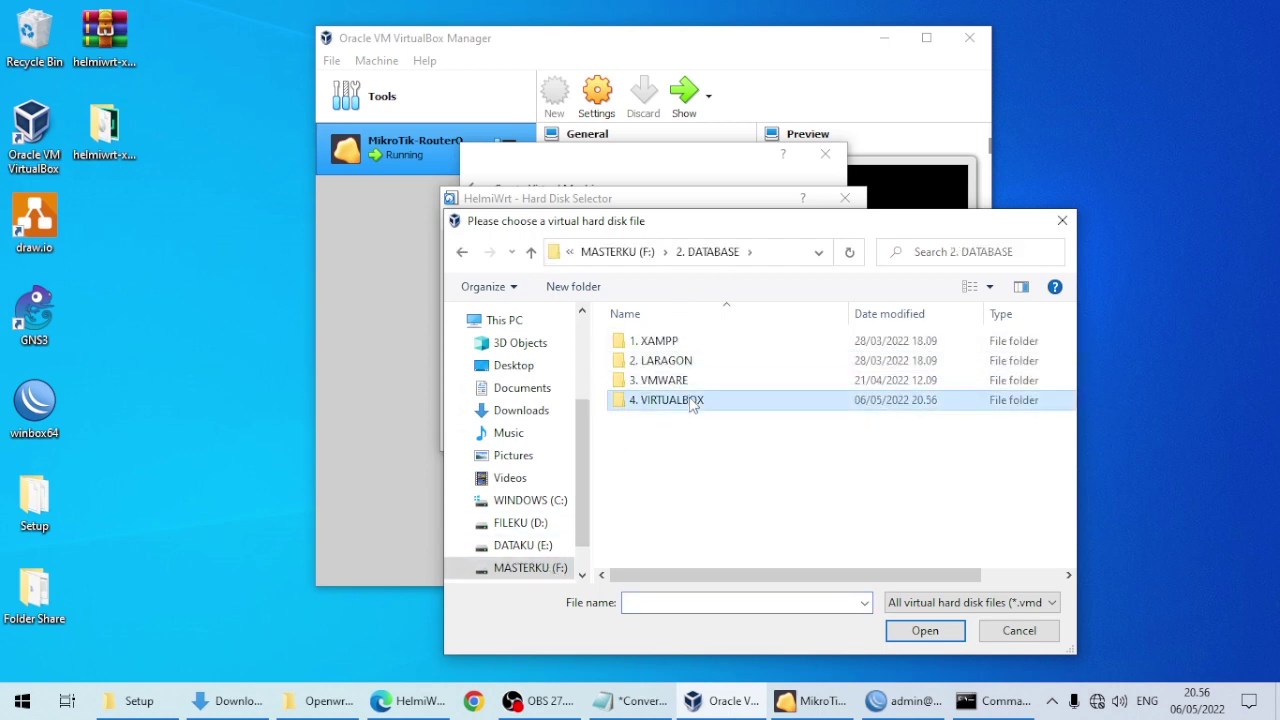
double_click(692, 400)
double_click(714, 424)
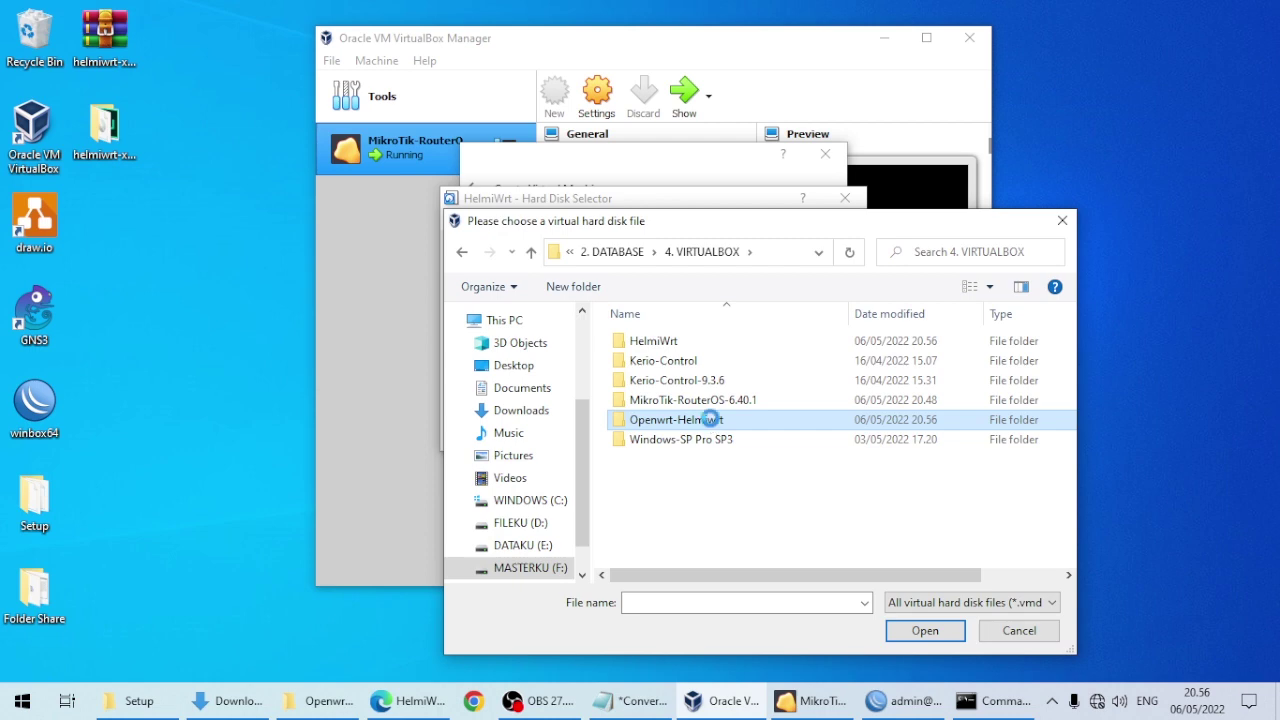
left_click(648, 343)
left_click(922, 630)
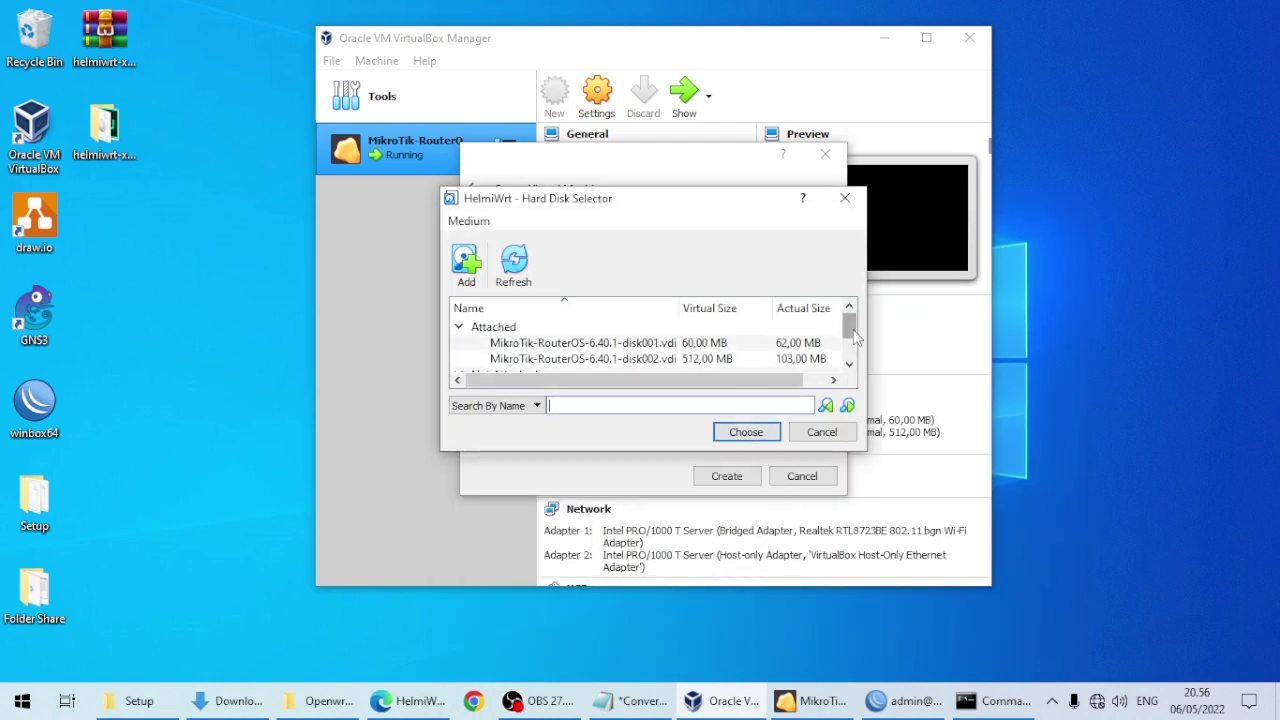
left_click(743, 433)
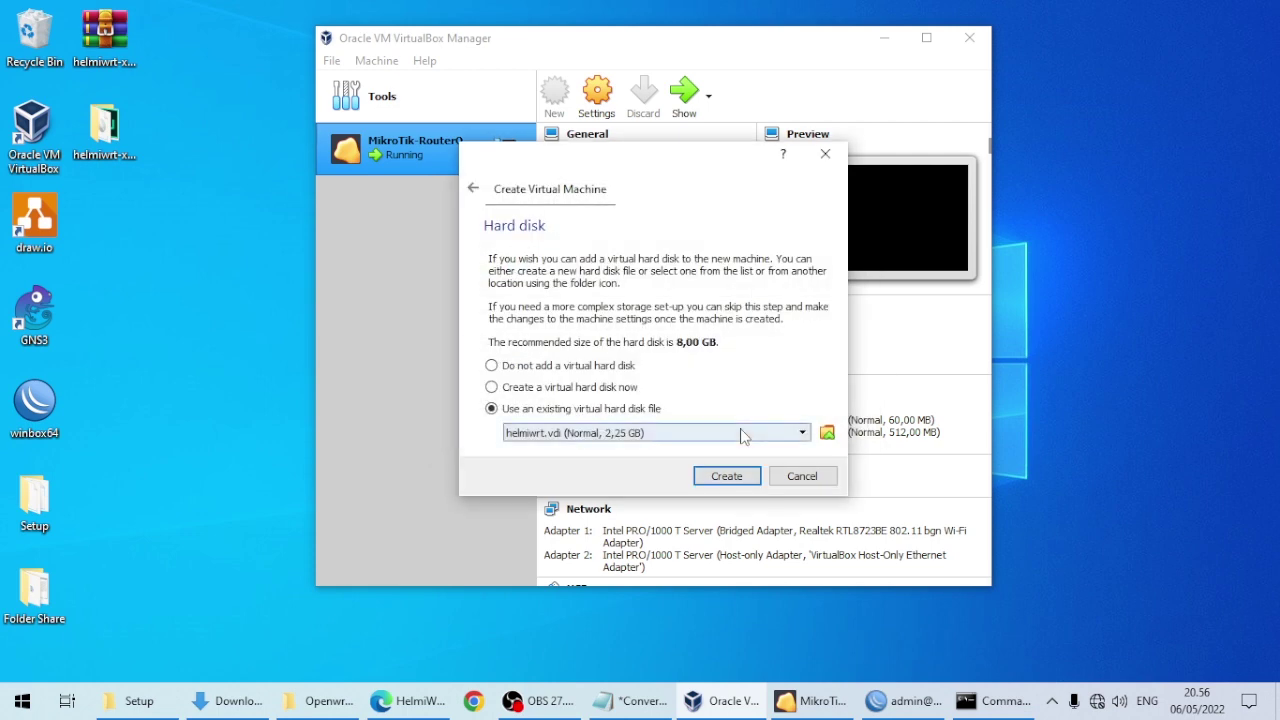
left_click(728, 476)
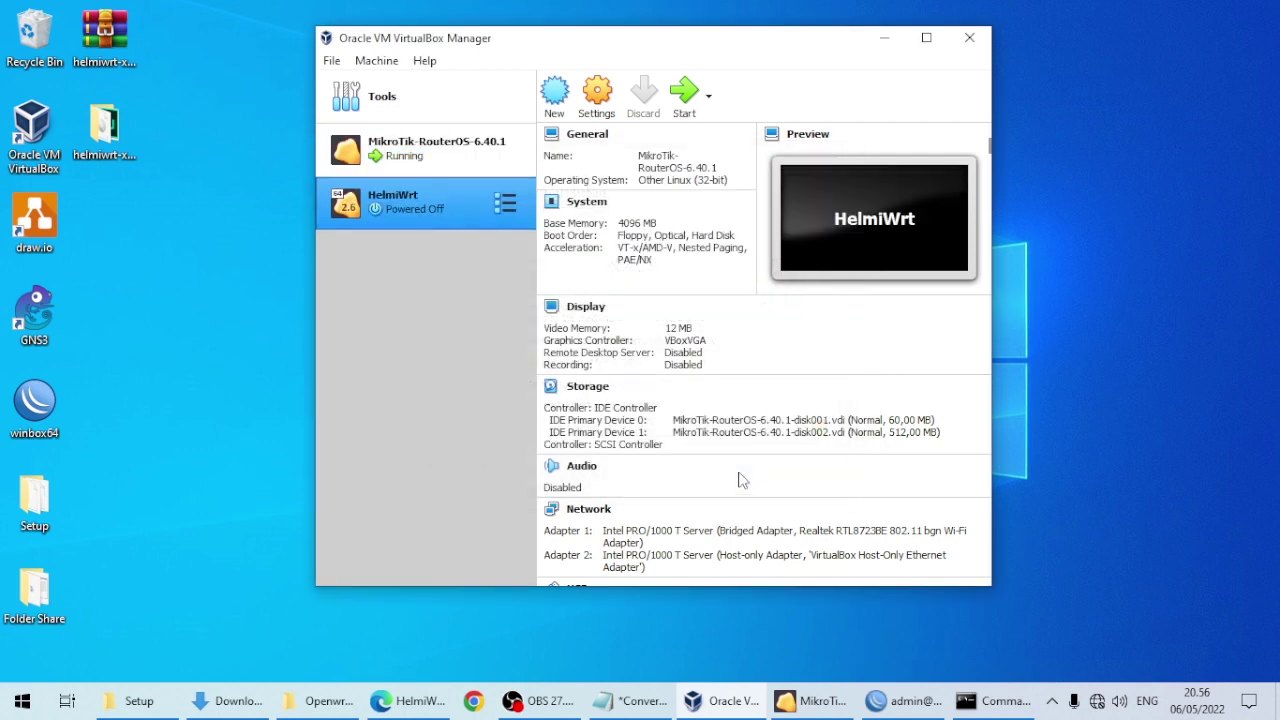
Move the HelmiWrt machine above the MikroTik machine in the list and open the HelmiWrt settings.
mouse_move(408, 208)
left_mouse_down()
mouse_move(409, 126)
mouse_move(414, 228)
left_mouse_up()
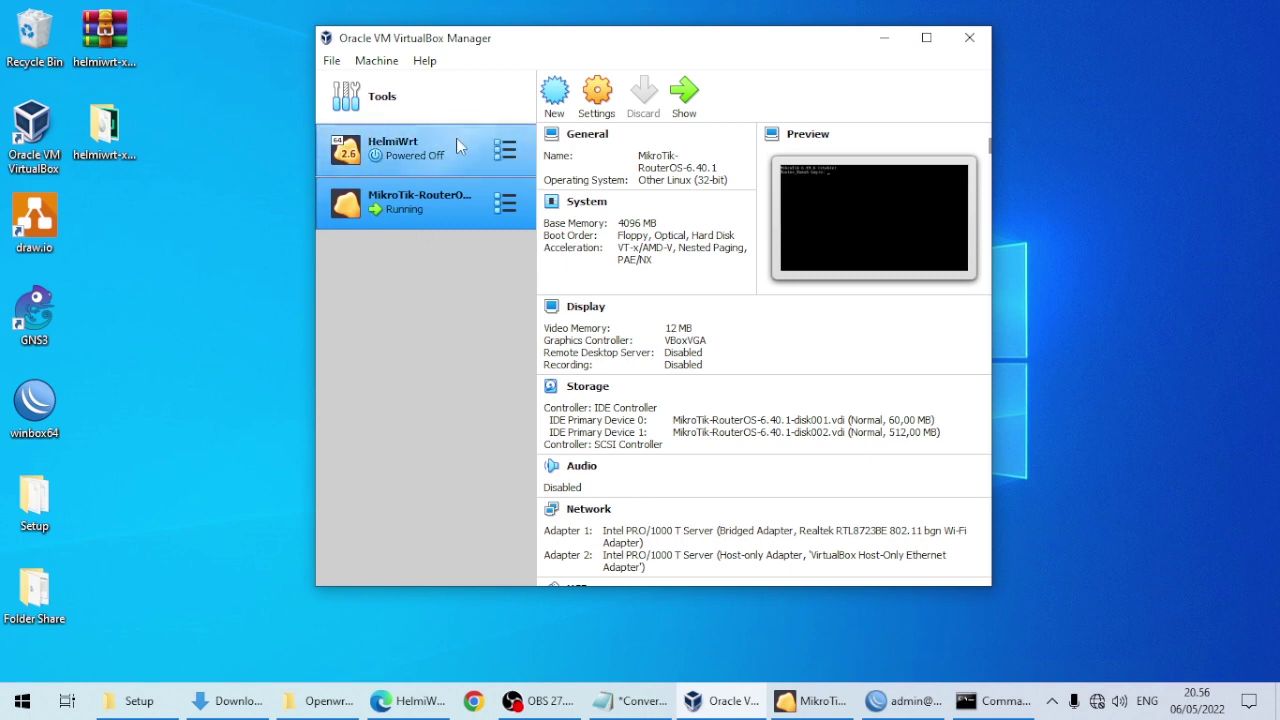
left_click(410, 148)
left_click(597, 100)
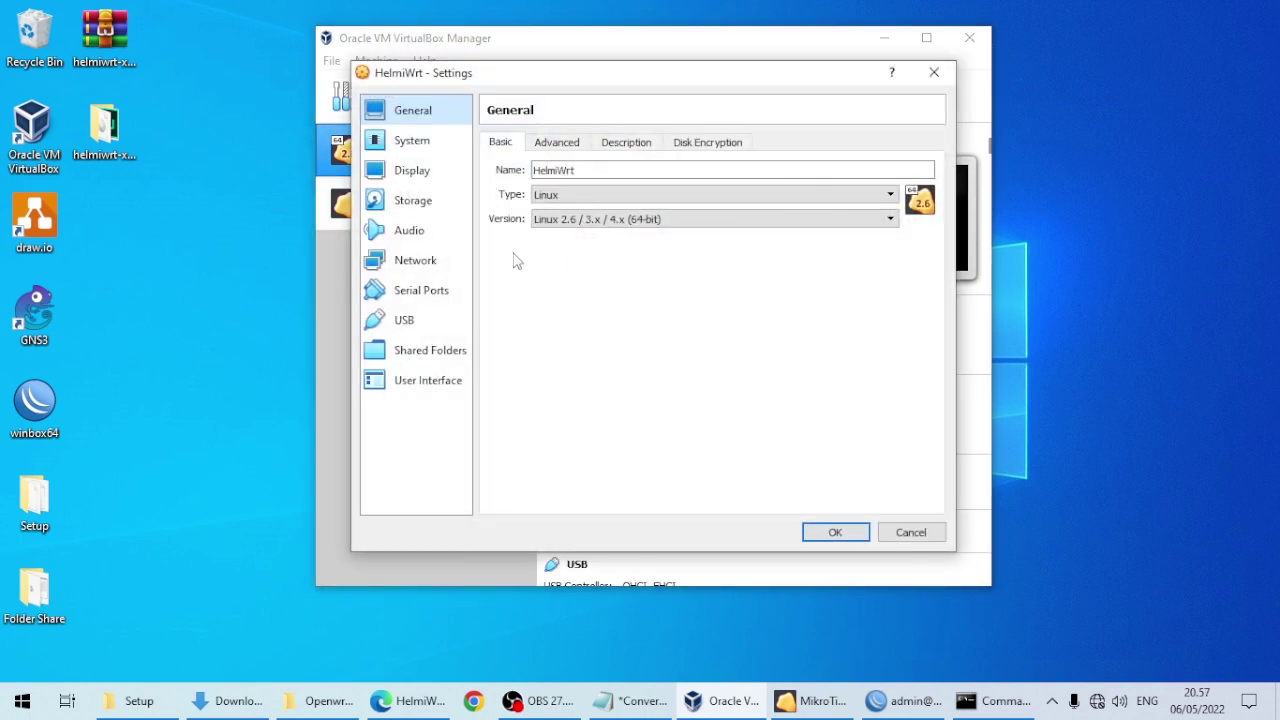
In the HelmiWrt network settings, attach Adapter 1 to the Internal Network intnet and expand its advanced options.
left_click(420, 262)
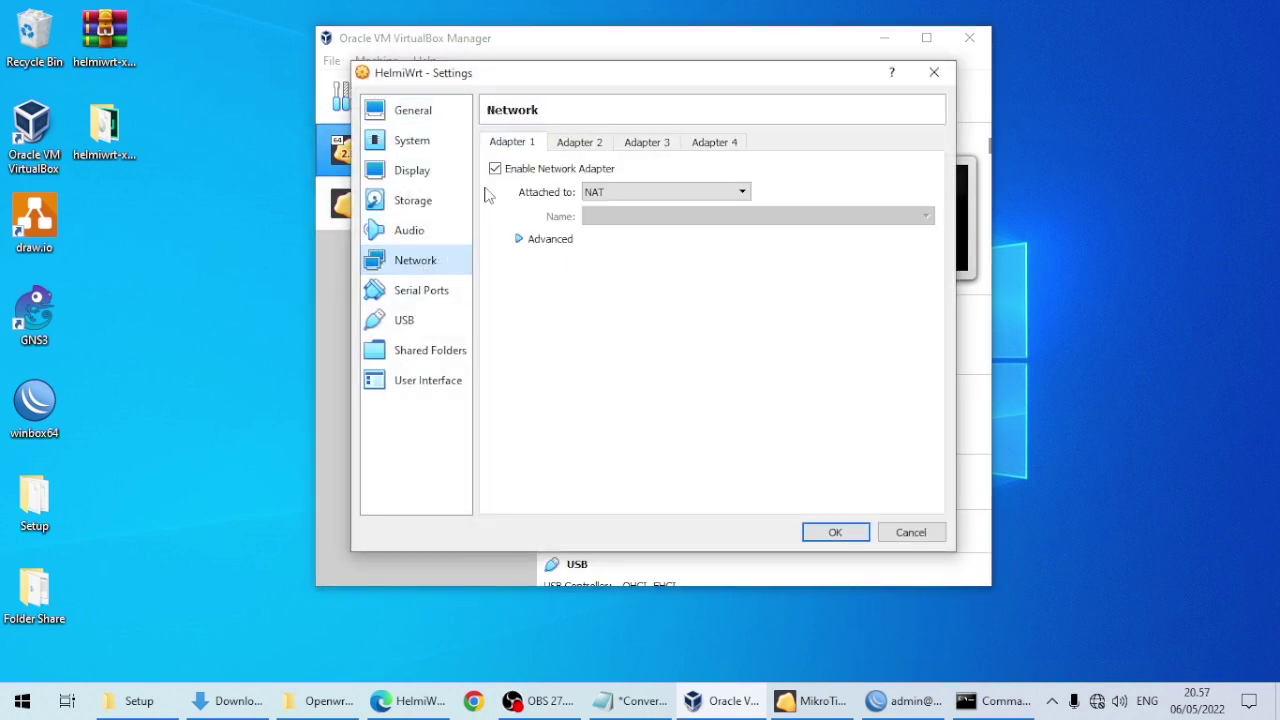
left_click(625, 190)
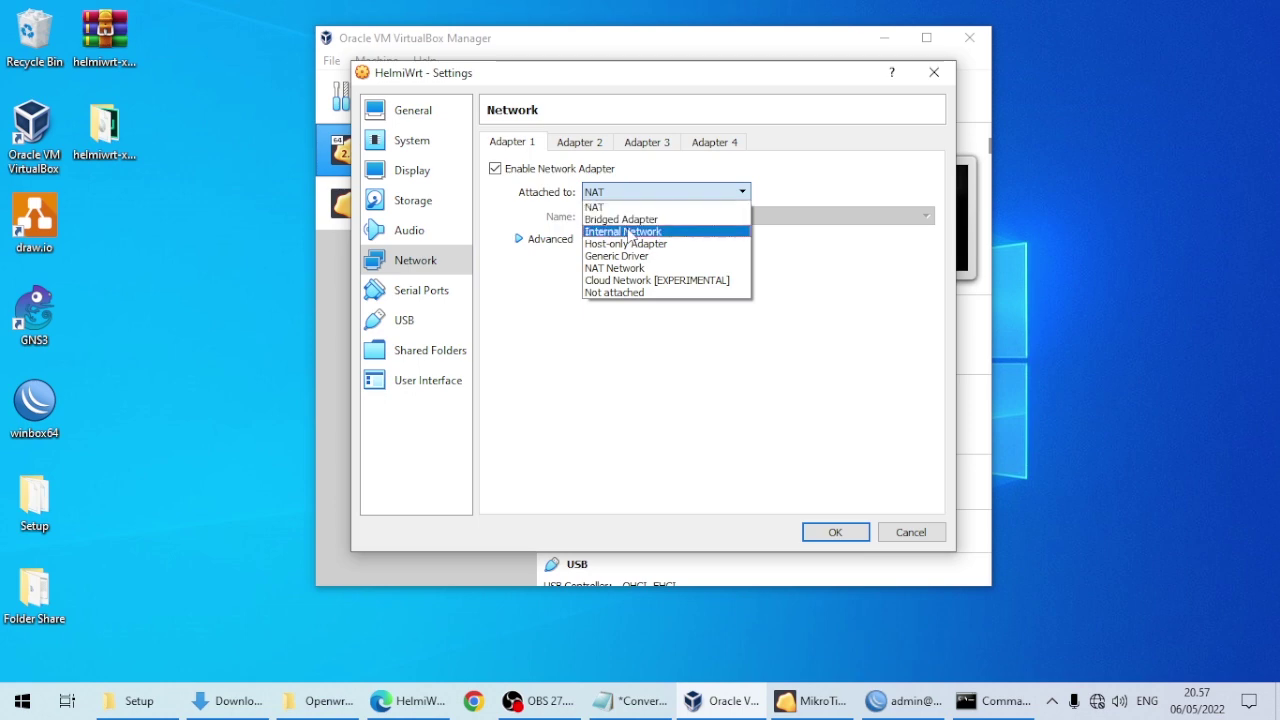
left_click(623, 231)
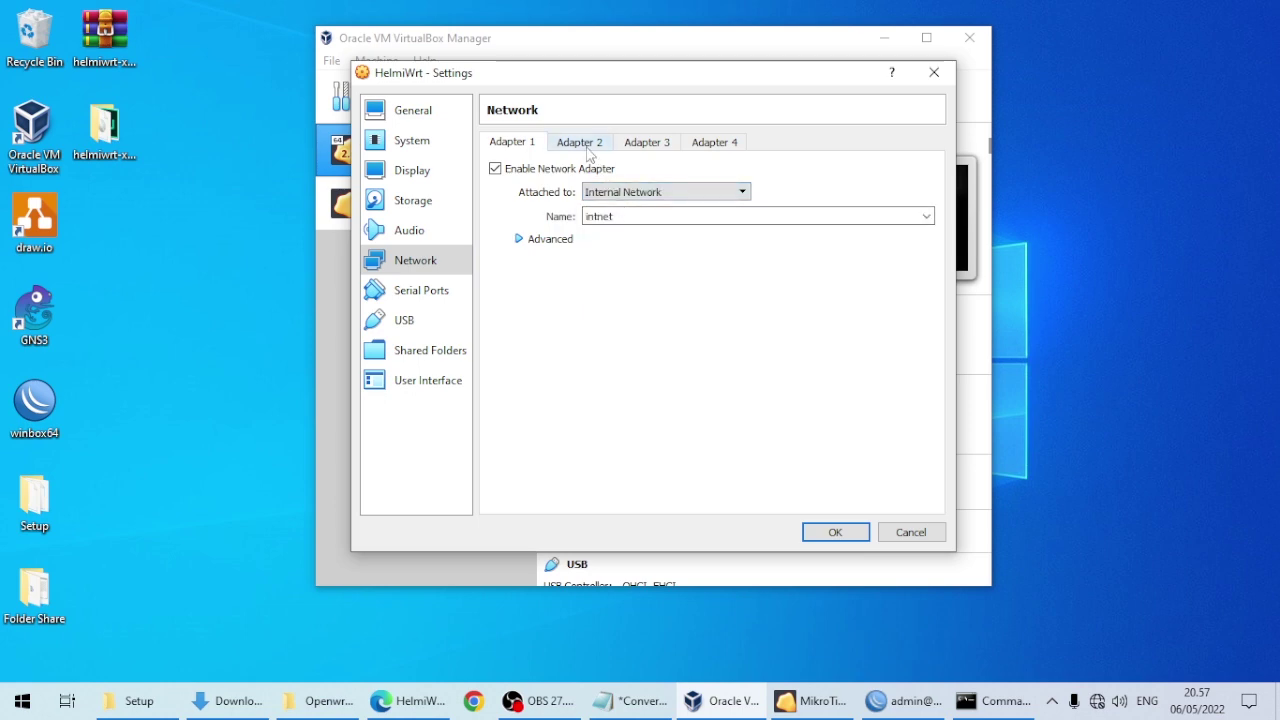
left_click(523, 239)
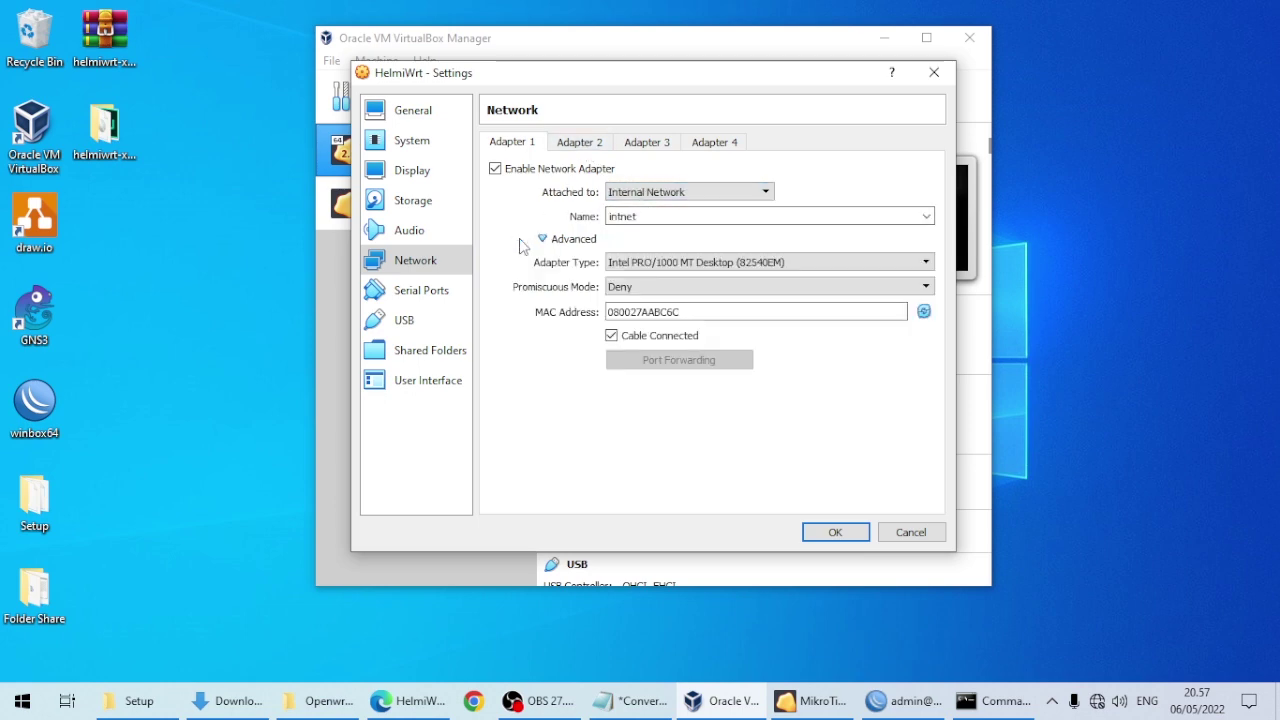
Enable Adapter 2 as a Bridged Adapter on the Realtek RTL8723BE 802.11 bgn Wi-Fi Adapter and save the machine settings.
left_click(578, 145)
left_click(496, 170)
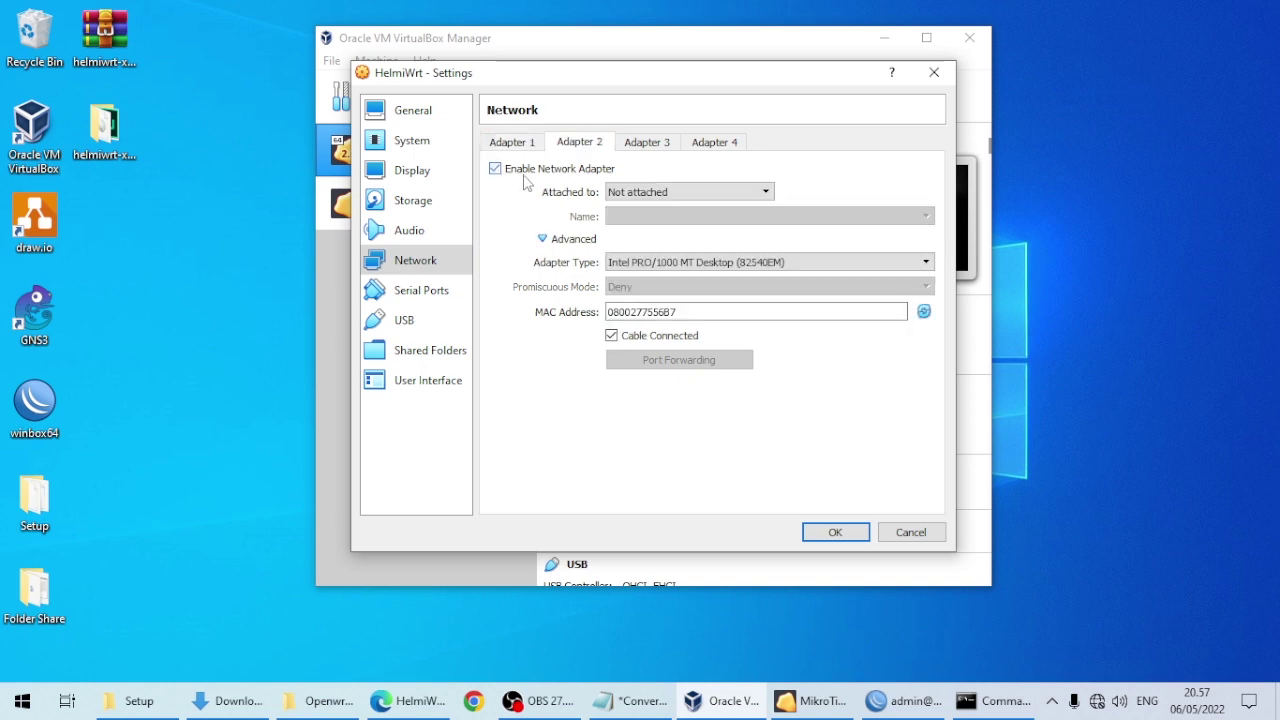
left_click(645, 192)
left_click(652, 221)
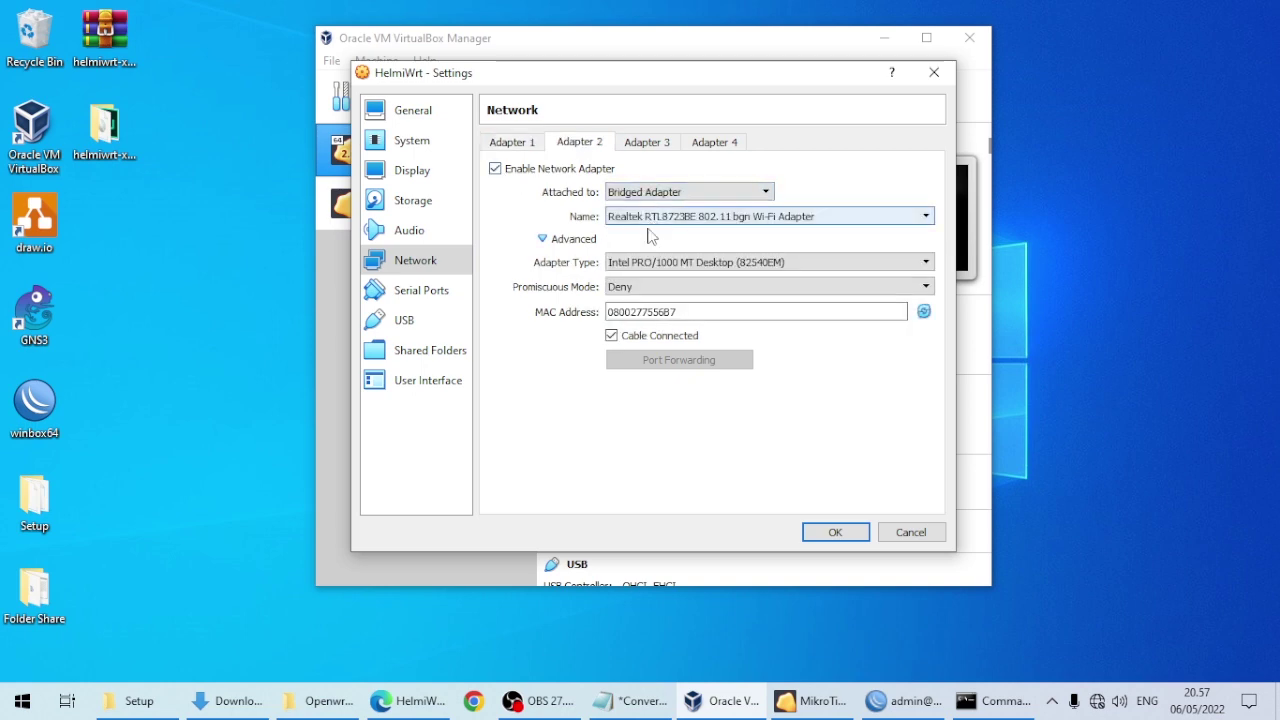
left_click(836, 533)
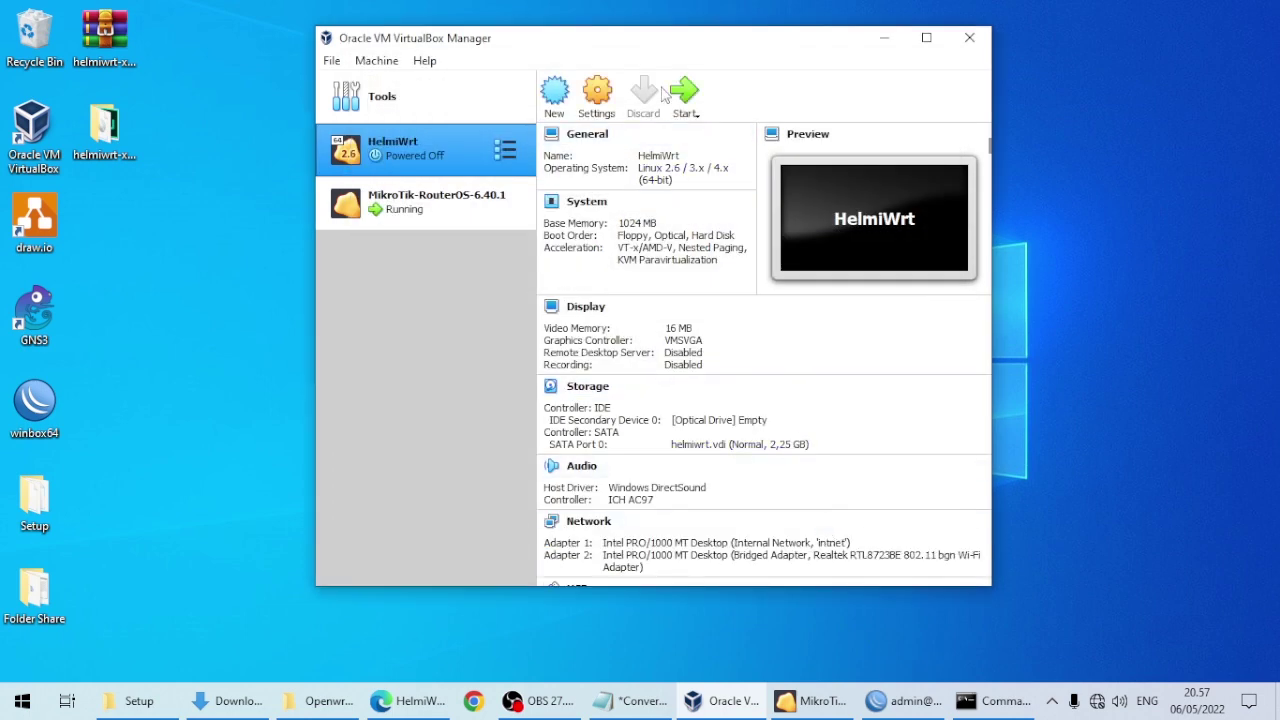
Start the HelmiWrt machine, let it boot to the root prompt, and minimize its console and the VirtualBox Manager window.
left_click(687, 105)
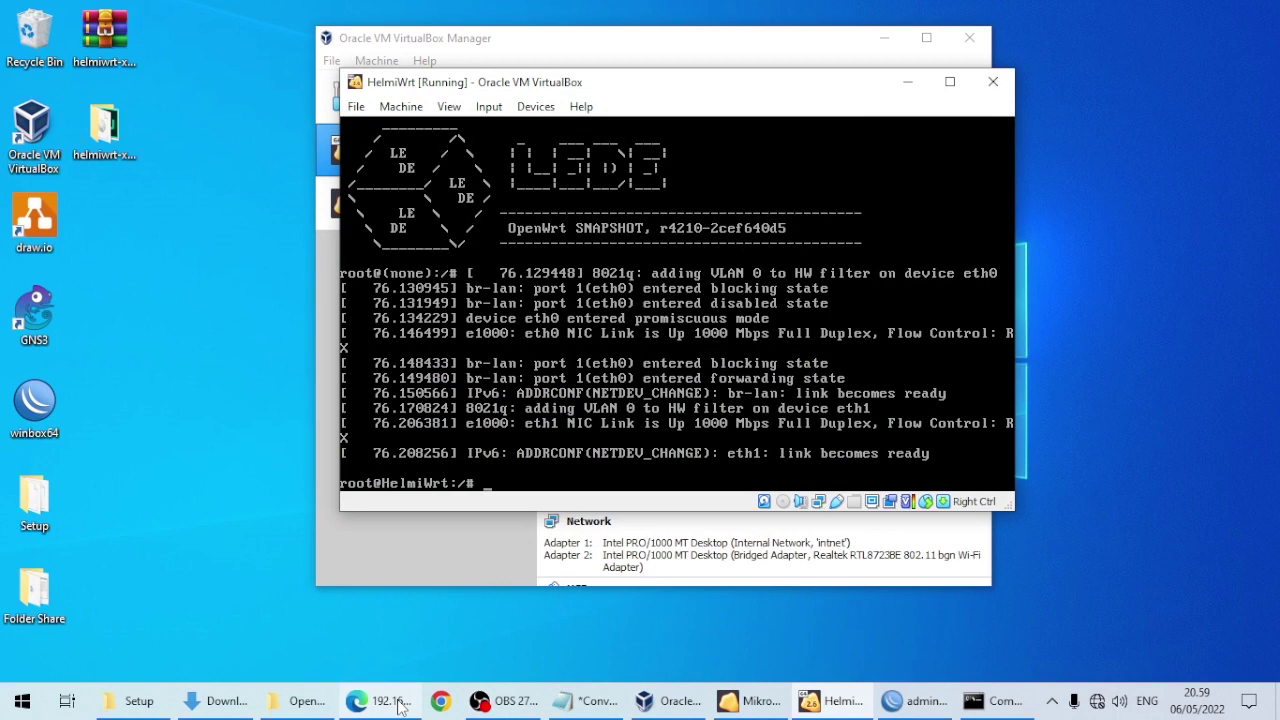
left_click(908, 84)
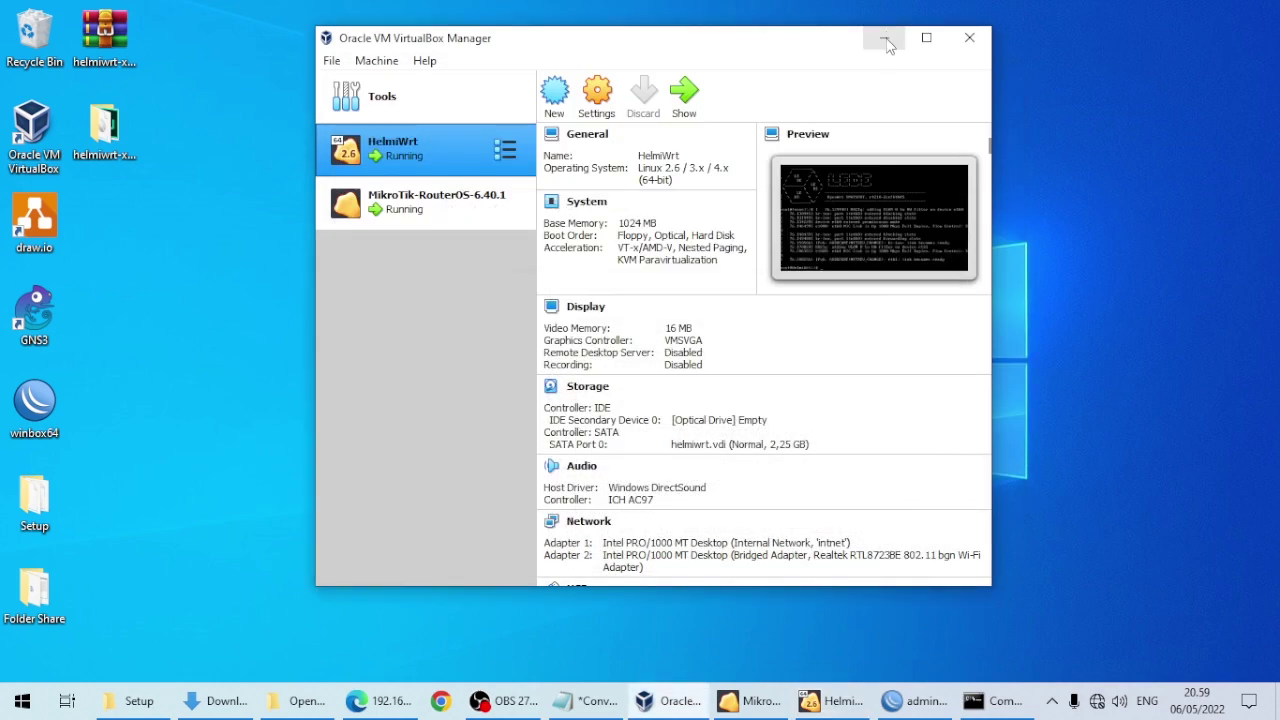
left_click(885, 40)
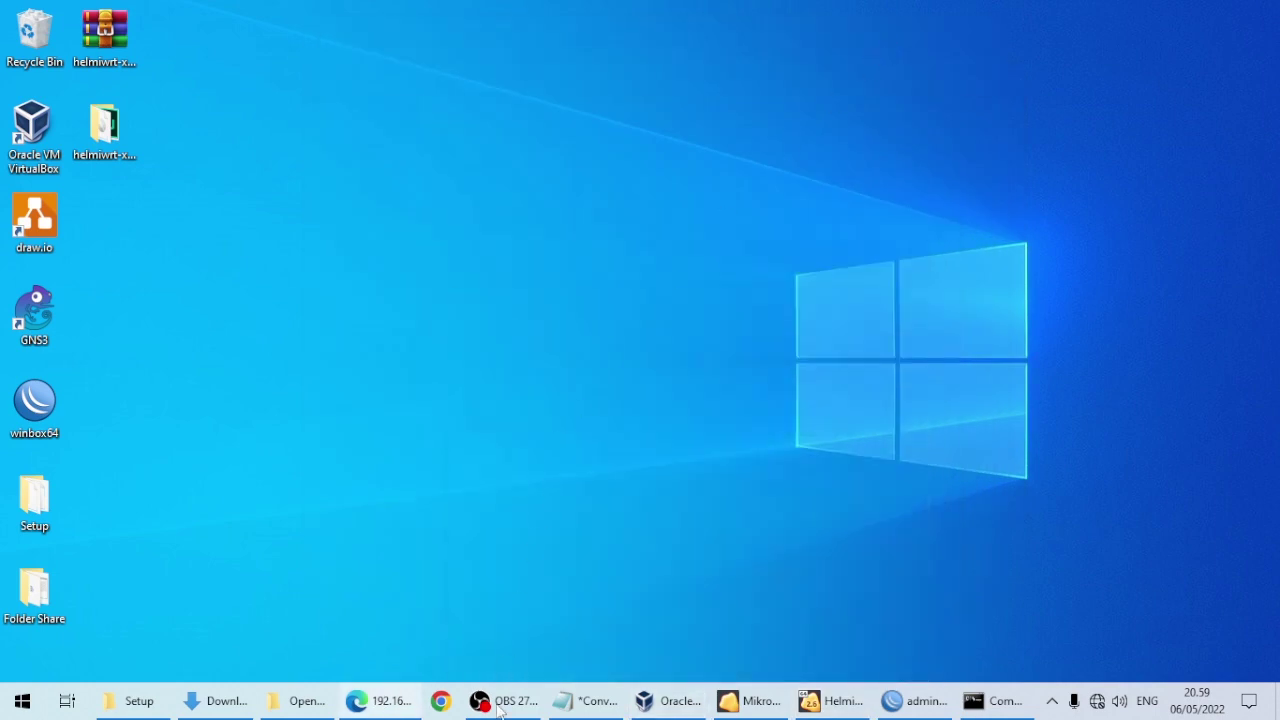
left_click(500, 705)
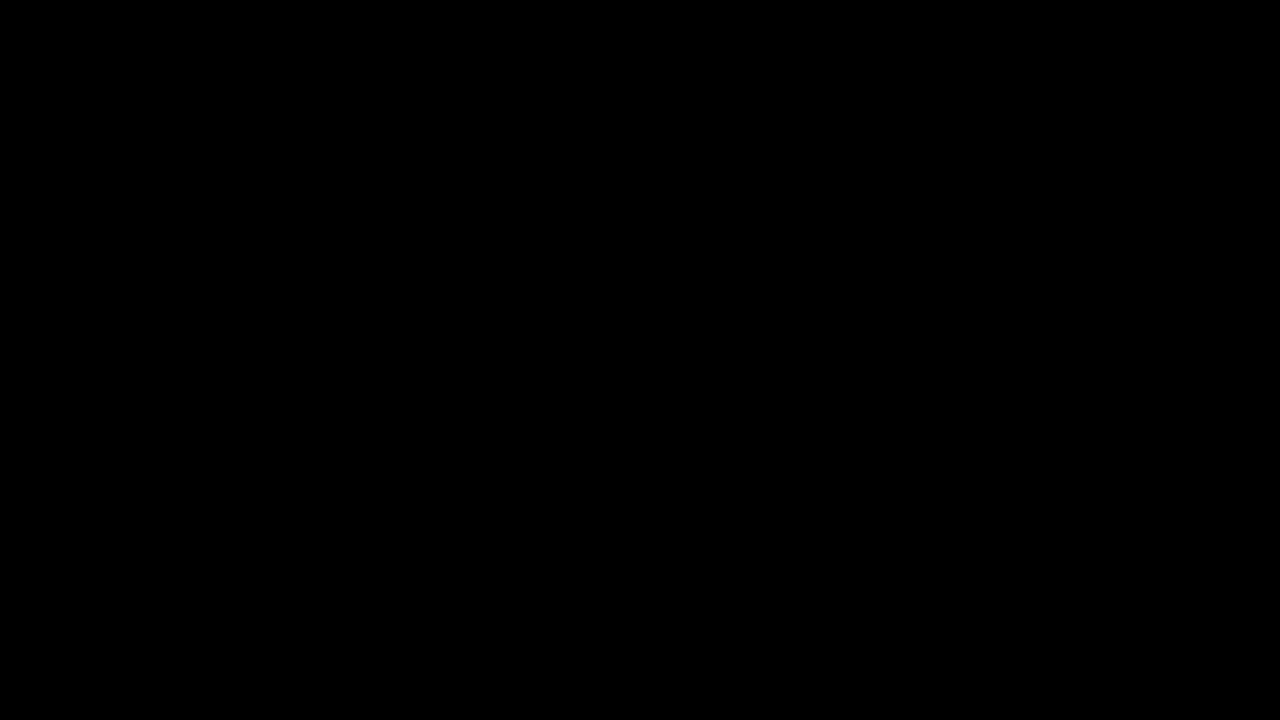